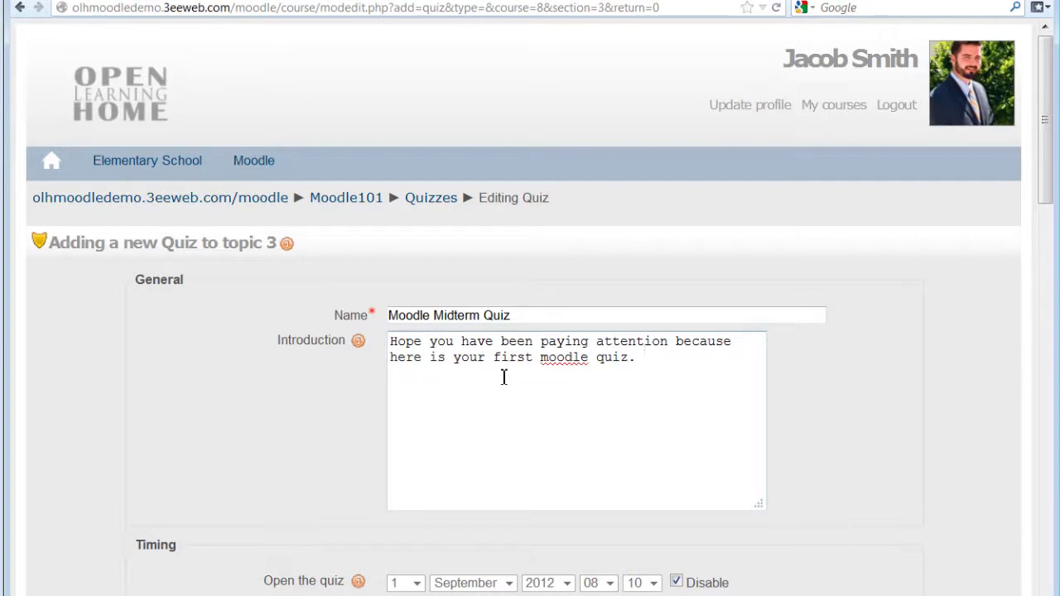
- Set the Moodle Midterm Quiz to 4 questions per page and save the quiz, returning to the course
{"action": "left_click", "coordinate": [833, 412]}
{"action": "scroll", "coordinate": [872, 454], "scroll_direction": "down", "scroll_amount": 10}
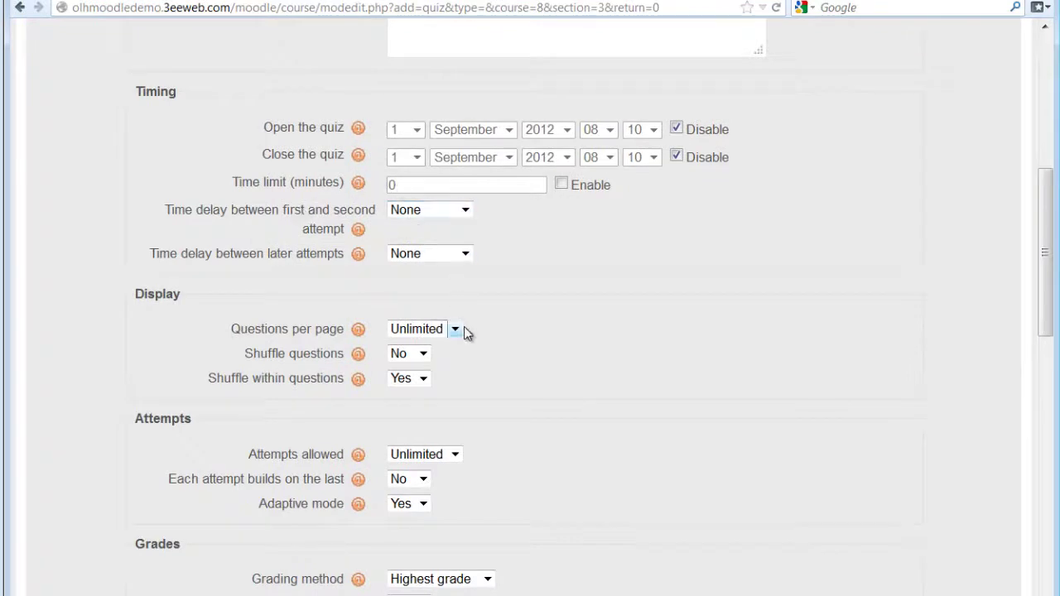
{"action": "left_click", "coordinate": [460, 329]}
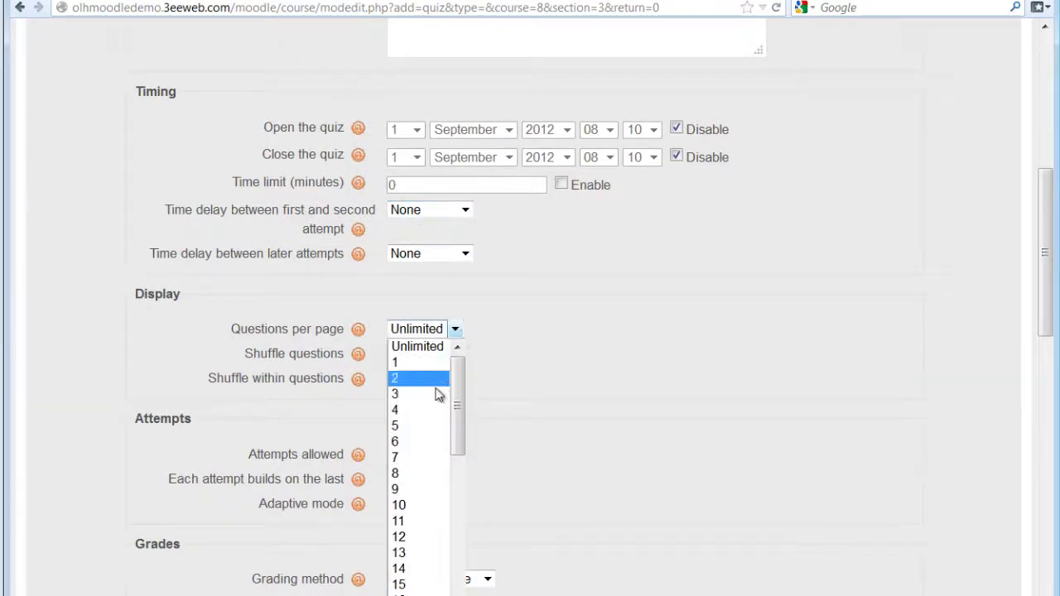
{"action": "left_click", "coordinate": [435, 409]}
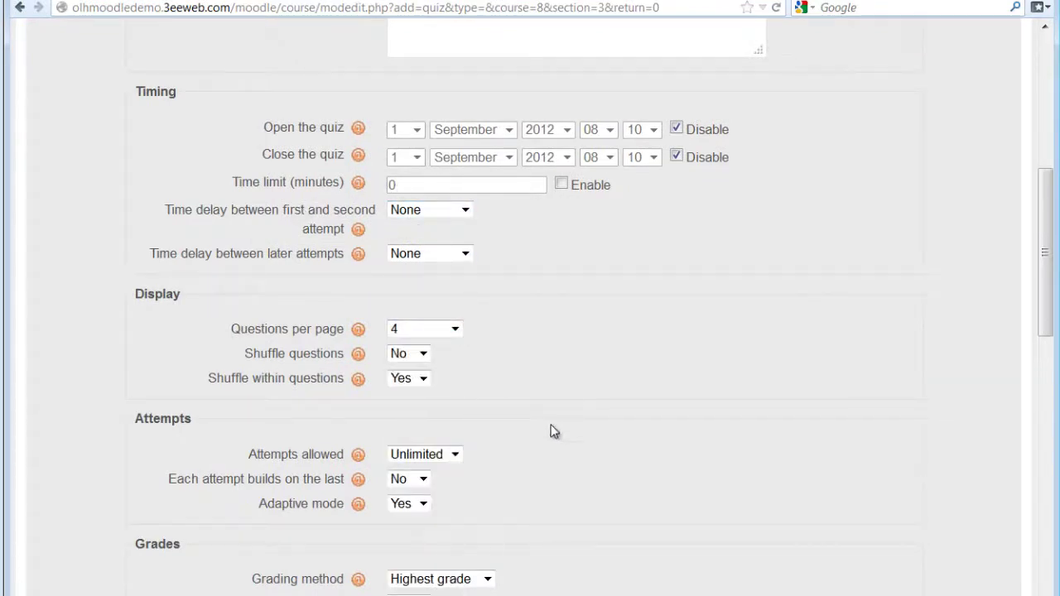
{"action": "scroll", "coordinate": [551, 422], "scroll_direction": "down", "scroll_amount": 10}
{"action": "scroll", "coordinate": [556, 422], "scroll_direction": "down", "scroll_amount": 13}
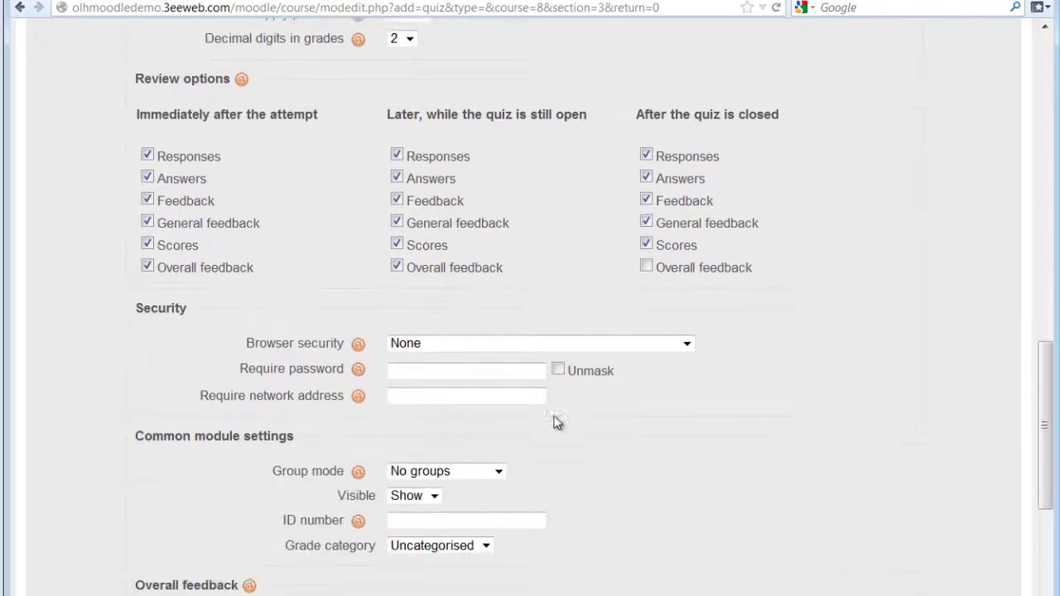
{"action": "left_click", "coordinate": [458, 524]}
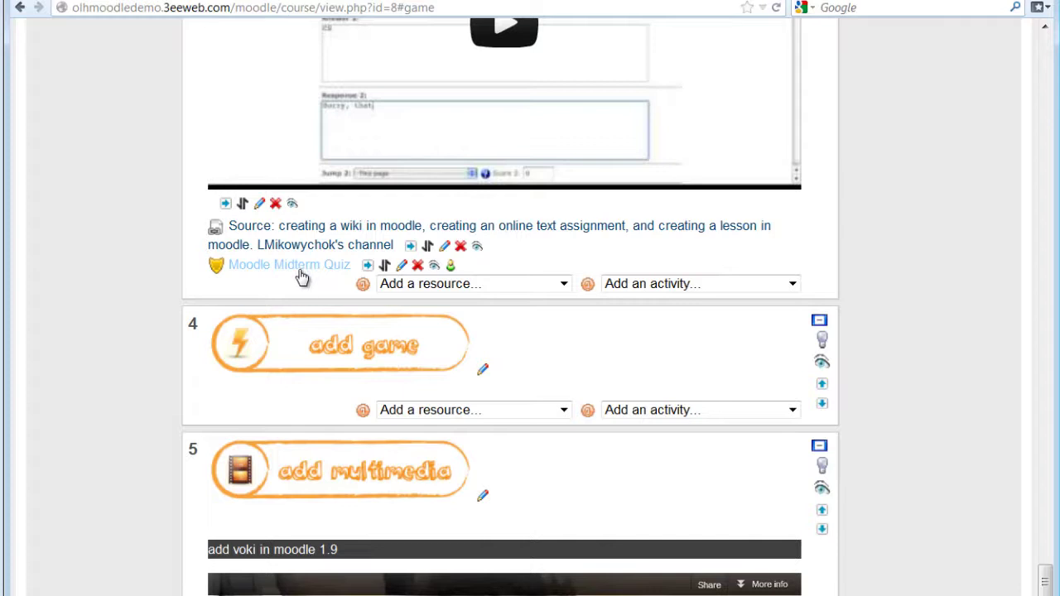
- Open the category management page of the course's question bank
{"action": "scroll", "coordinate": [302, 277], "scroll_direction": "down", "scroll_amount": 7}
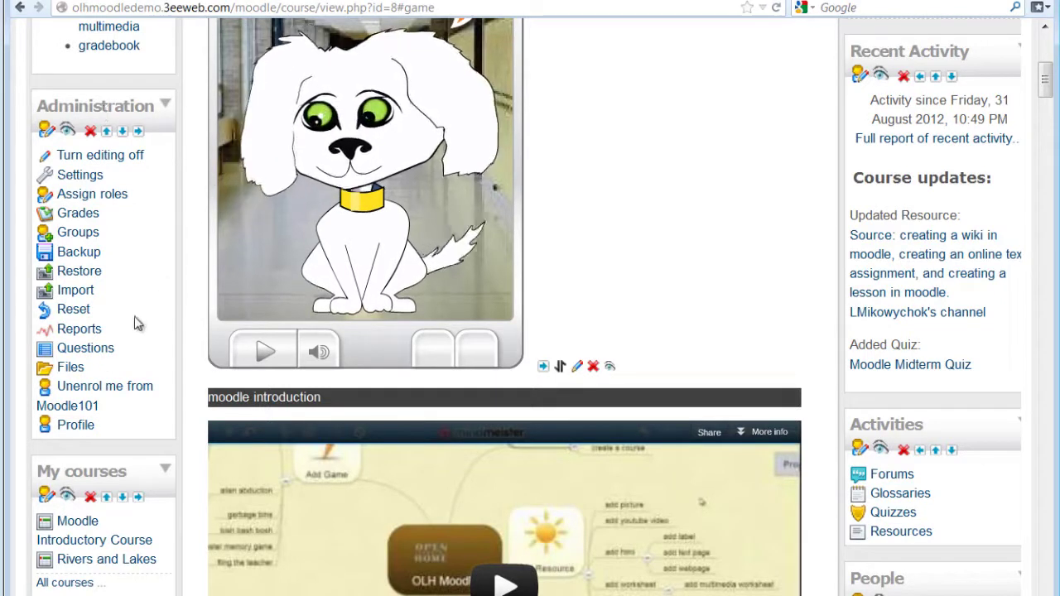
{"action": "left_click", "coordinate": [107, 359]}
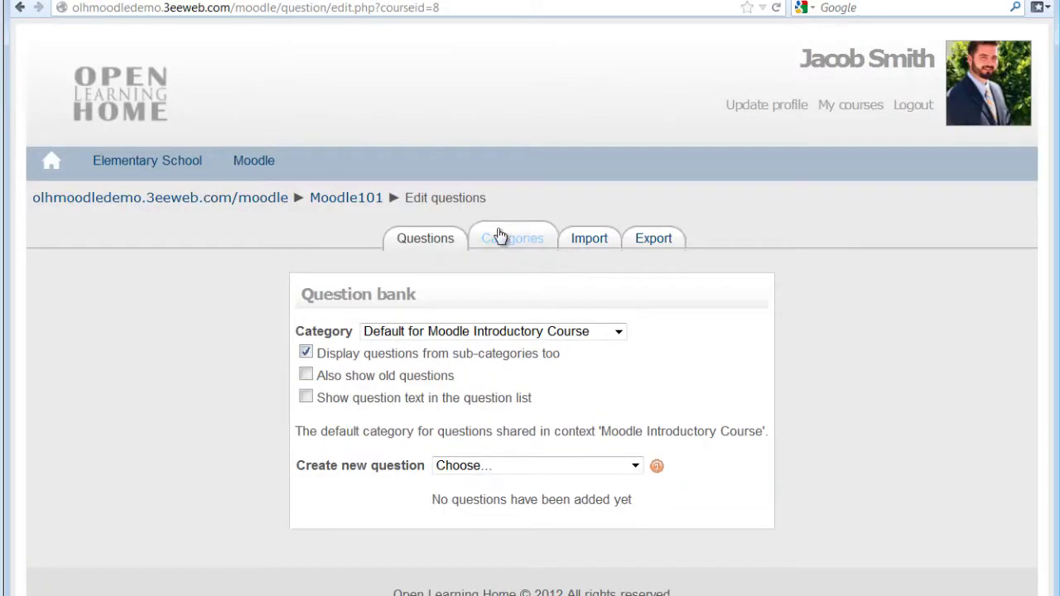
{"action": "left_click", "coordinate": [499, 240]}
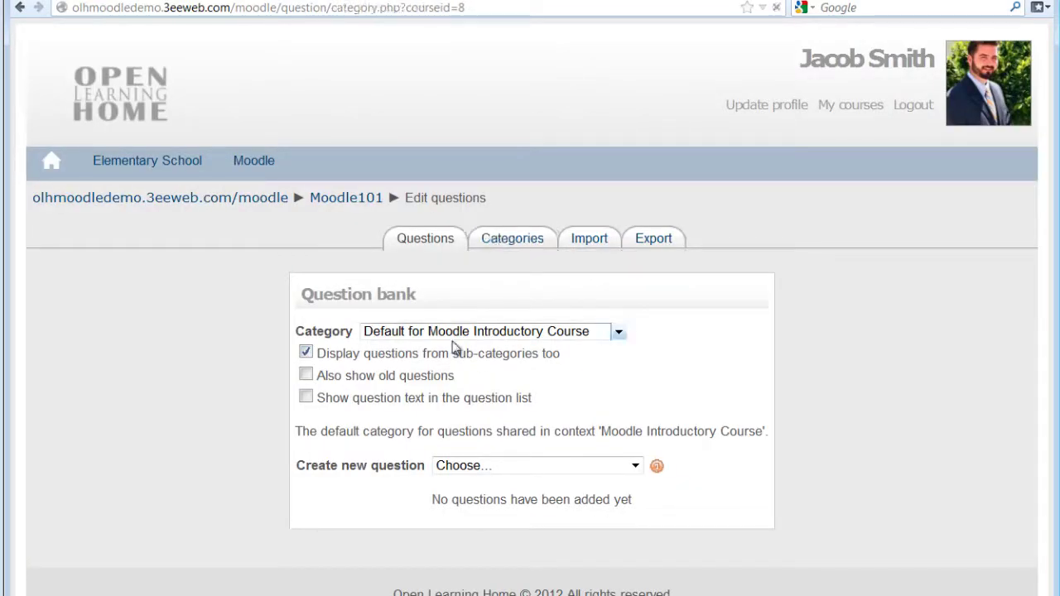
- Add a question category "basic" under the Top parent with the category info: Questions about the "basic" topic
{"action": "scroll", "coordinate": [527, 386], "scroll_direction": "down", "scroll_amount": 5}
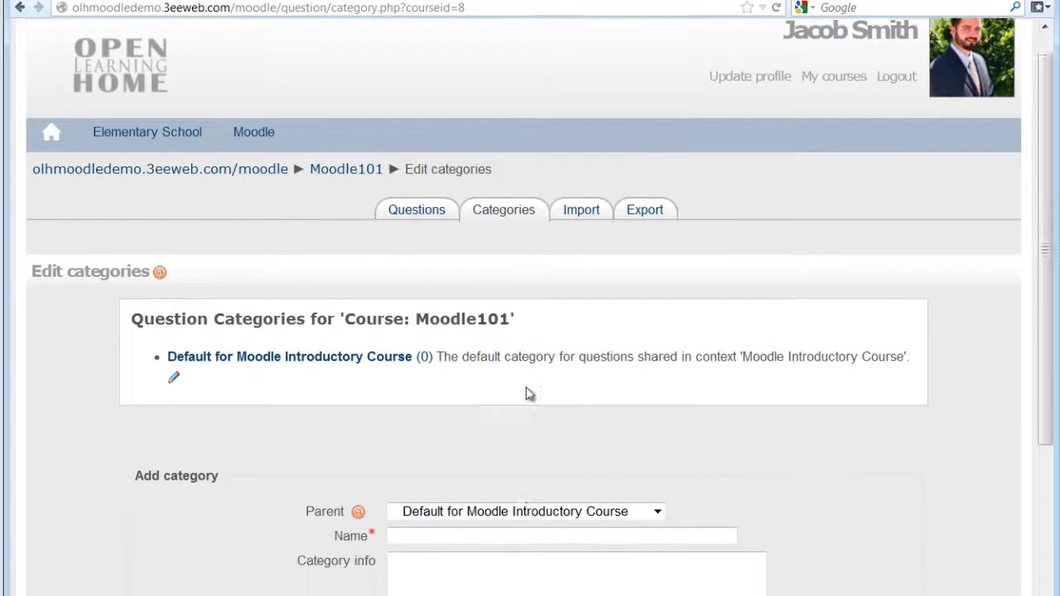
{"action": "scroll", "coordinate": [528, 388], "scroll_direction": "down", "scroll_amount": 1}
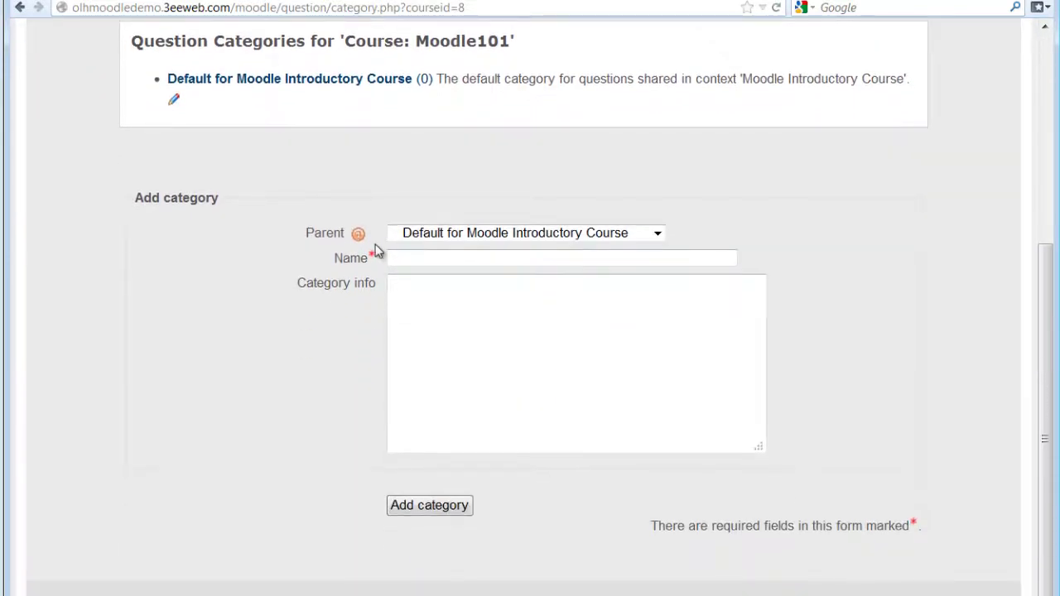
{"action": "left_click", "coordinate": [464, 234]}
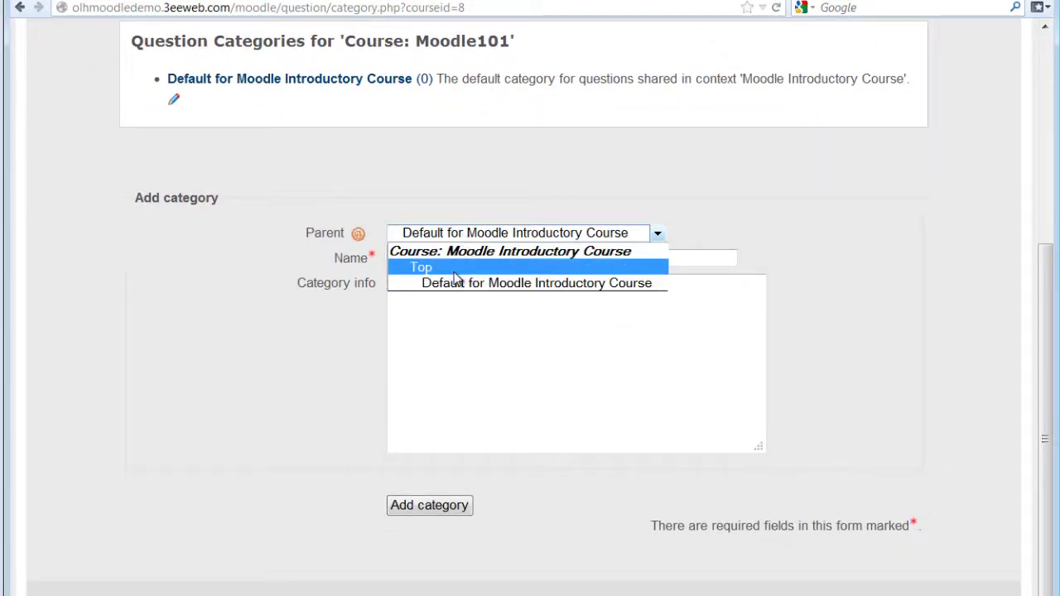
{"action": "left_click", "coordinate": [454, 273]}
{"action": "left_click", "coordinate": [419, 261]}
{"action": "left_click", "coordinate": [390, 308]}
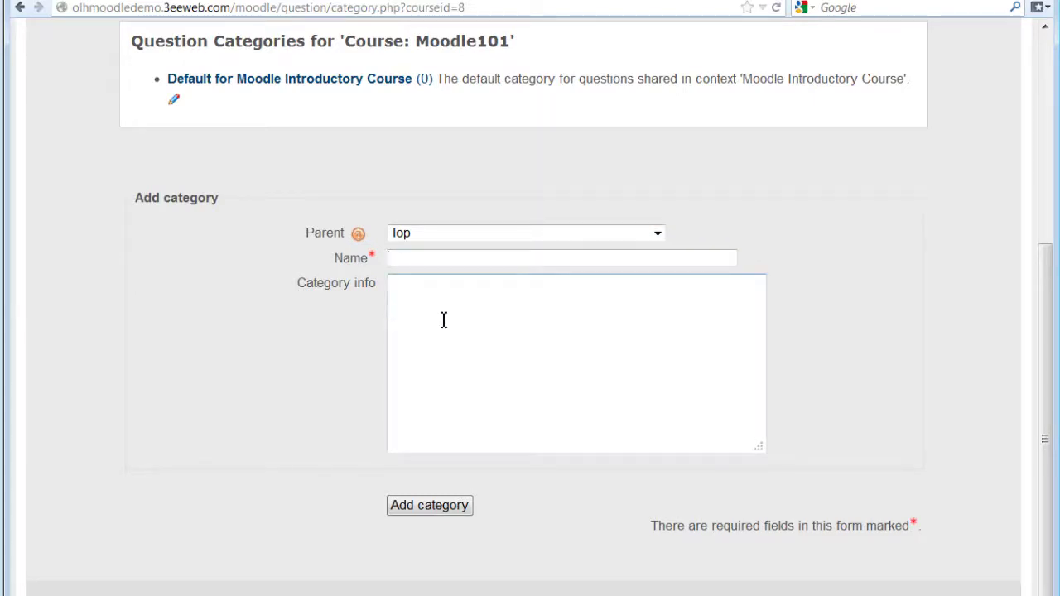
{"action": "type", "text": "basic"}
{"action": "key", "text": "Tab"}
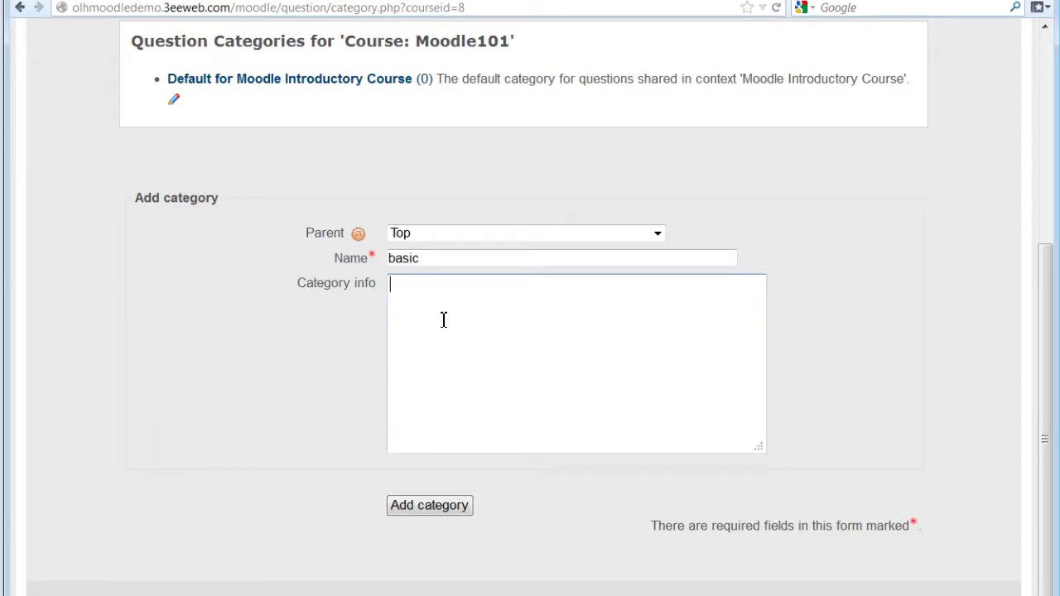
{"action": "type", "text": "Questions about the \"basic\" topic."}
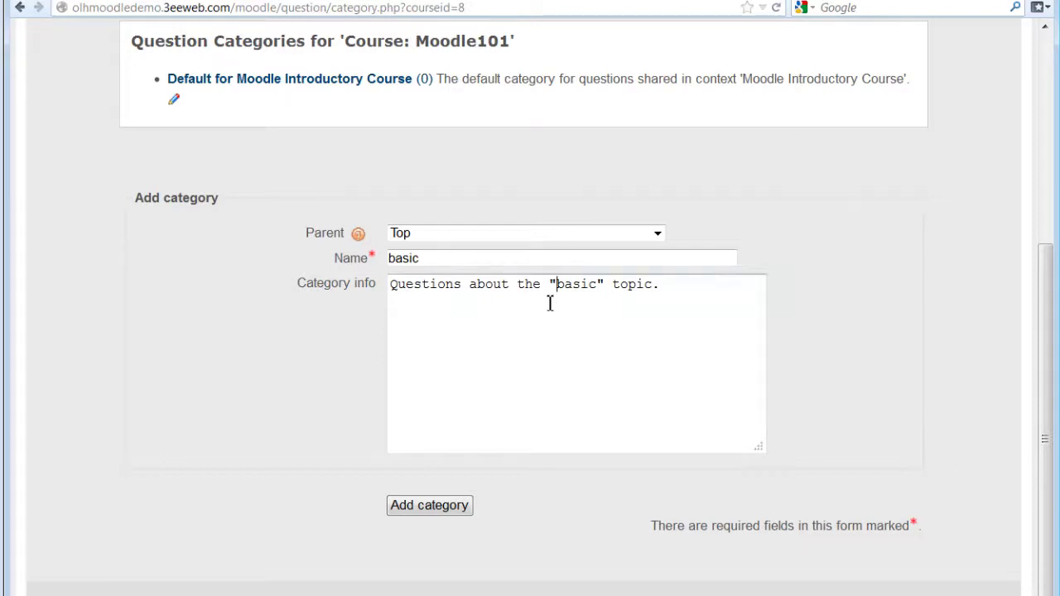
{"action": "left_click", "coordinate": [459, 507]}
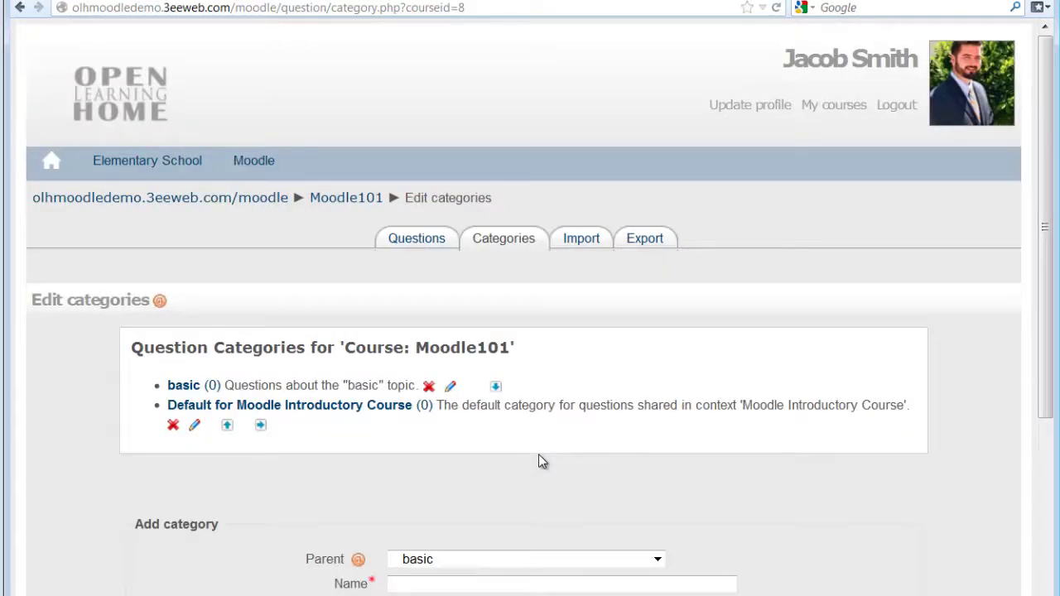
- Add a question category "add resource" under the Top parent with the category info: Questions about the "add resource" topic
{"action": "scroll", "coordinate": [539, 459], "scroll_direction": "down", "scroll_amount": 4}
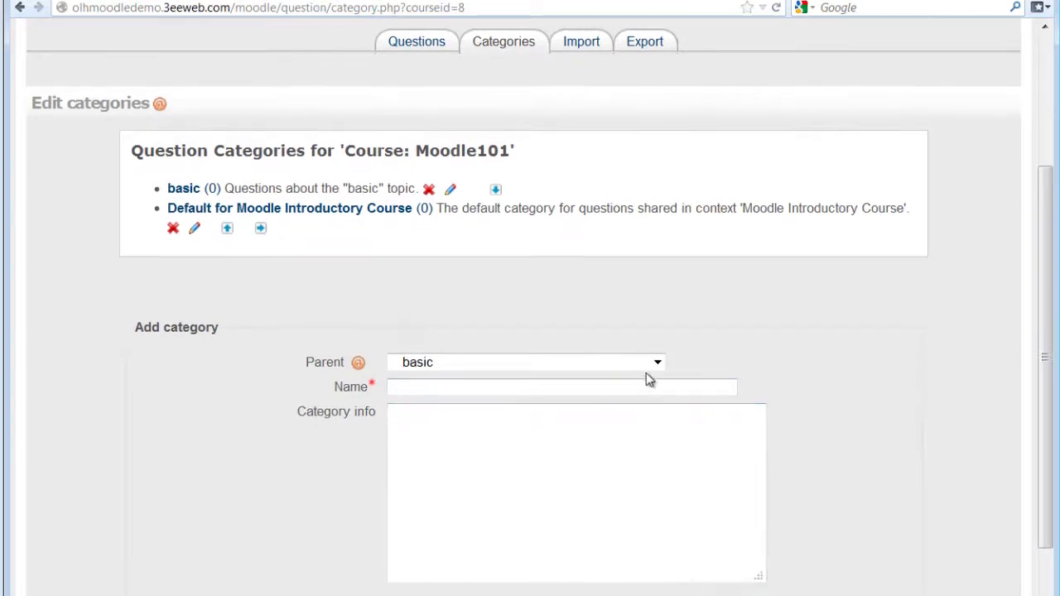
{"action": "left_click", "coordinate": [656, 367]}
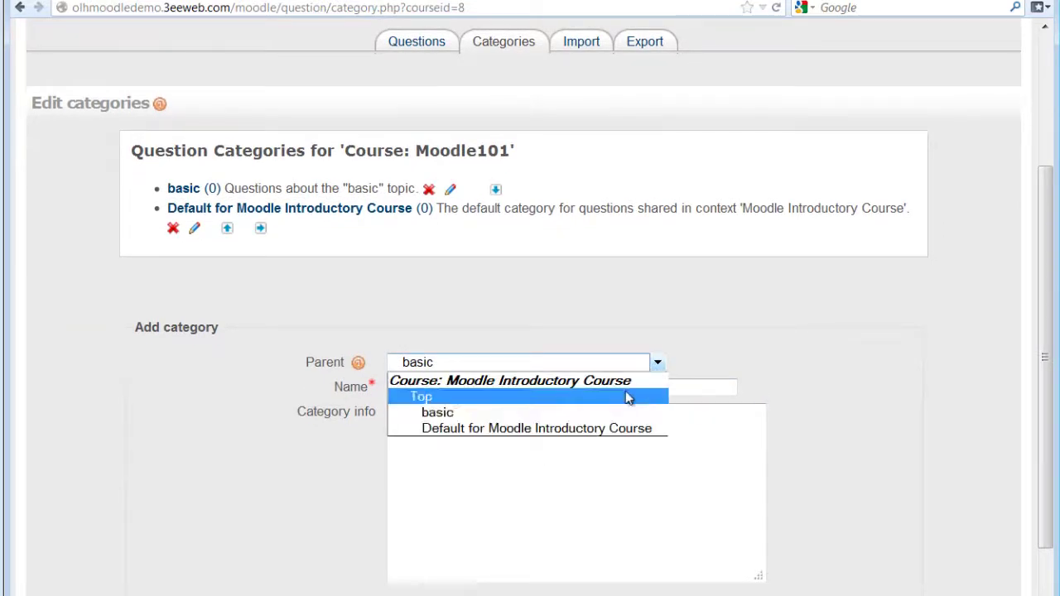
{"action": "left_click", "coordinate": [628, 395]}
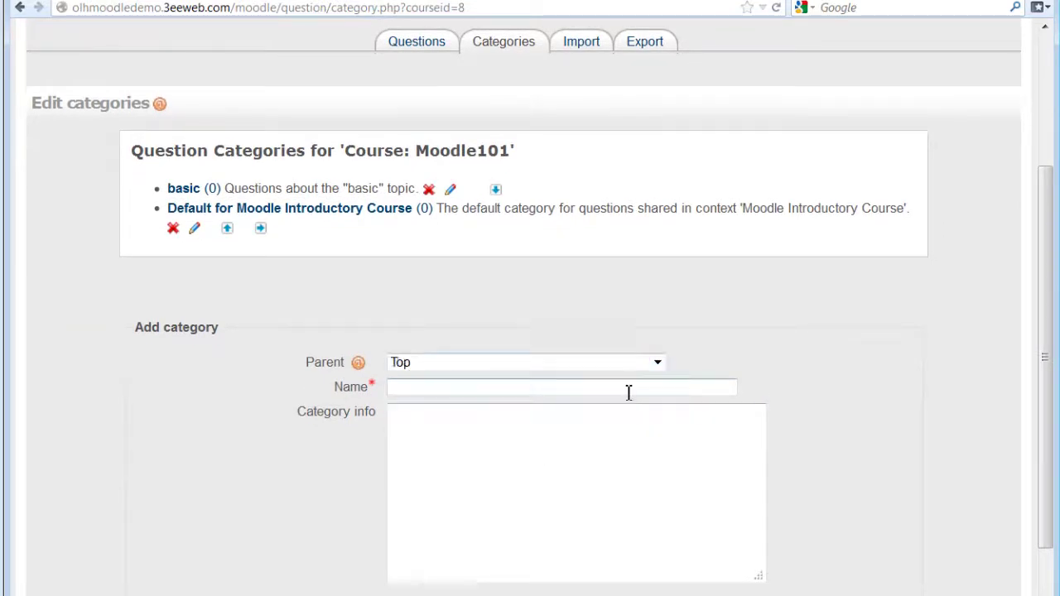
{"action": "left_click", "coordinate": [466, 389]}
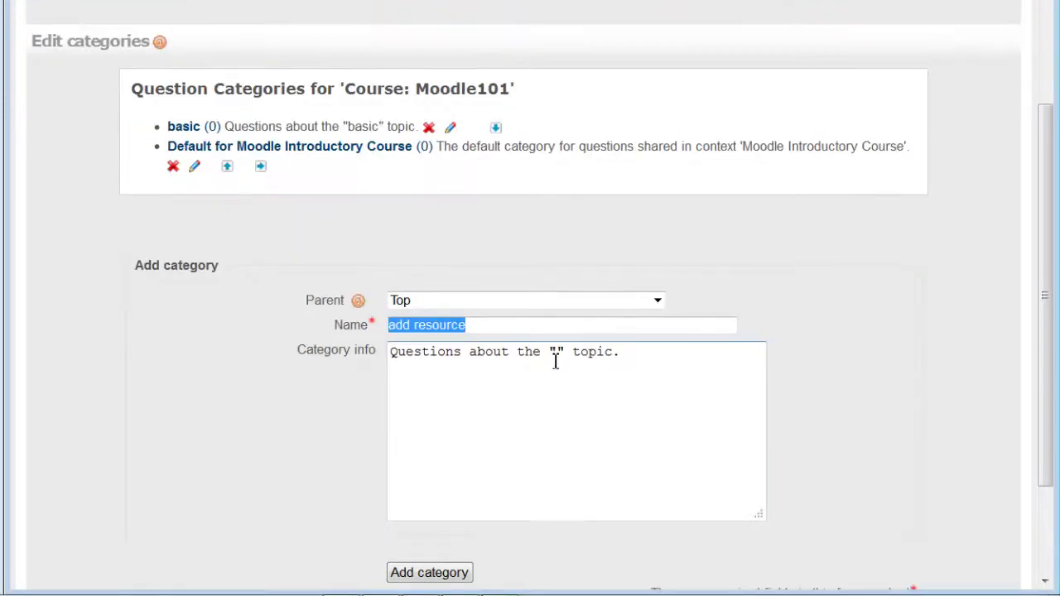
{"action": "left_click", "coordinate": [558, 358]}
{"action": "type", "text": "add resource"}
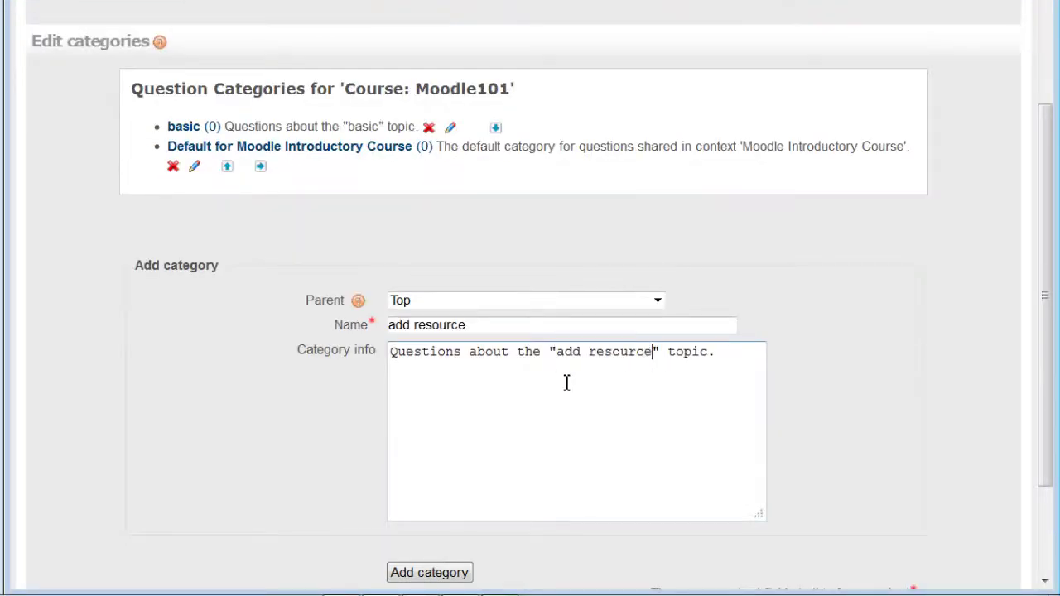
{"action": "left_click", "coordinate": [450, 564]}
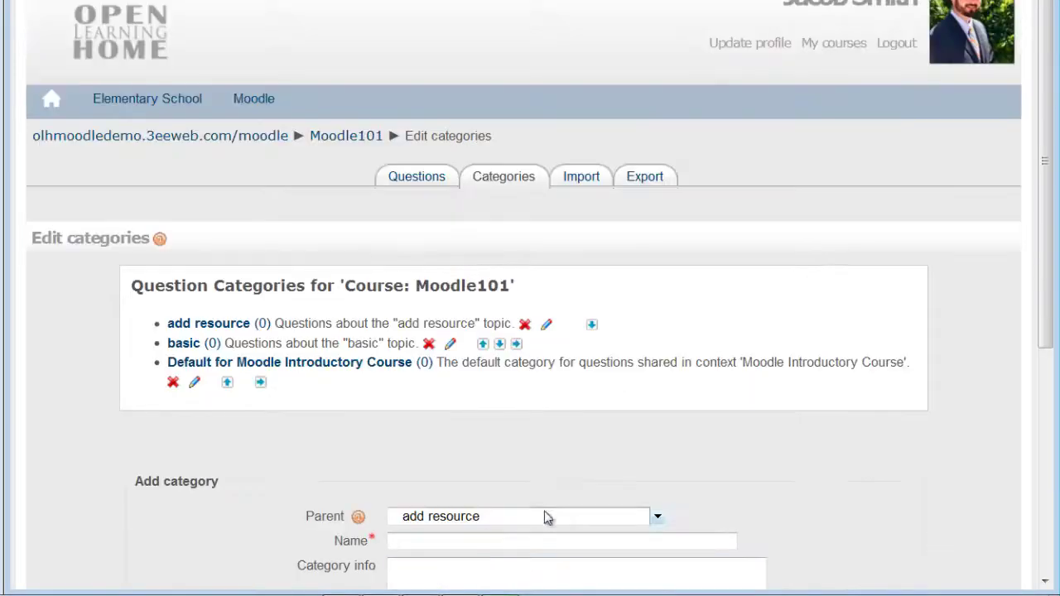
- Add a question category "add activity" under the Top parent with the category info: Questions about the "add activity" topic
{"action": "scroll", "coordinate": [737, 457], "scroll_direction": "down", "scroll_amount": 3}
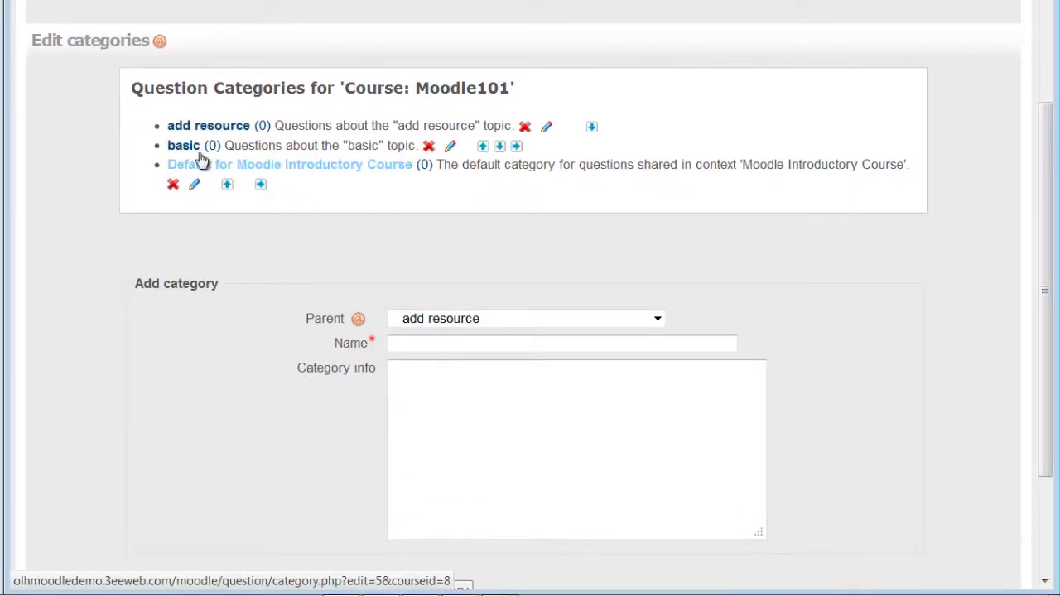
{"action": "left_click", "coordinate": [655, 324]}
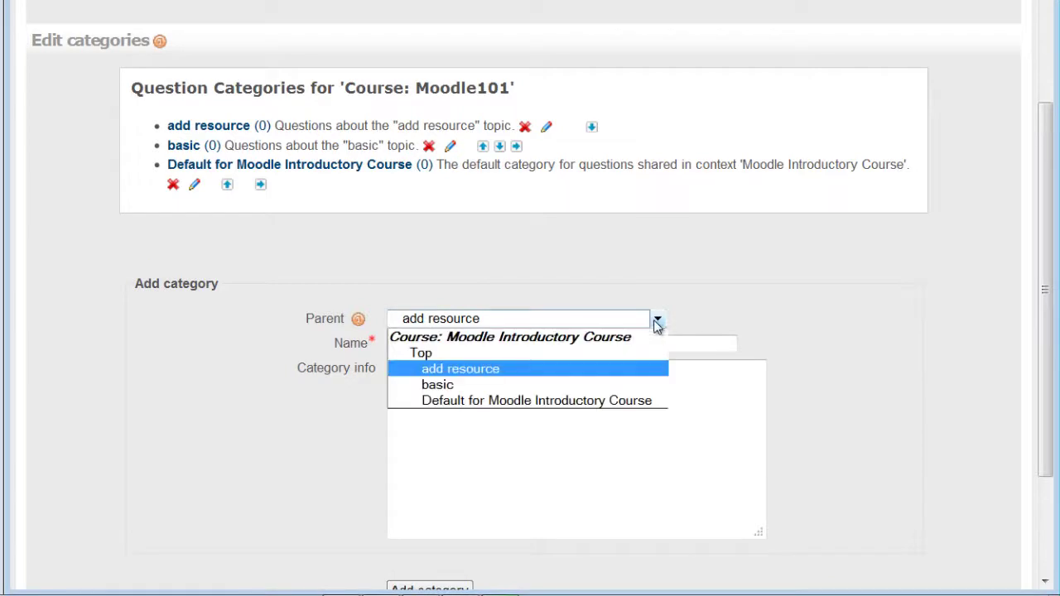
{"action": "left_click", "coordinate": [621, 351]}
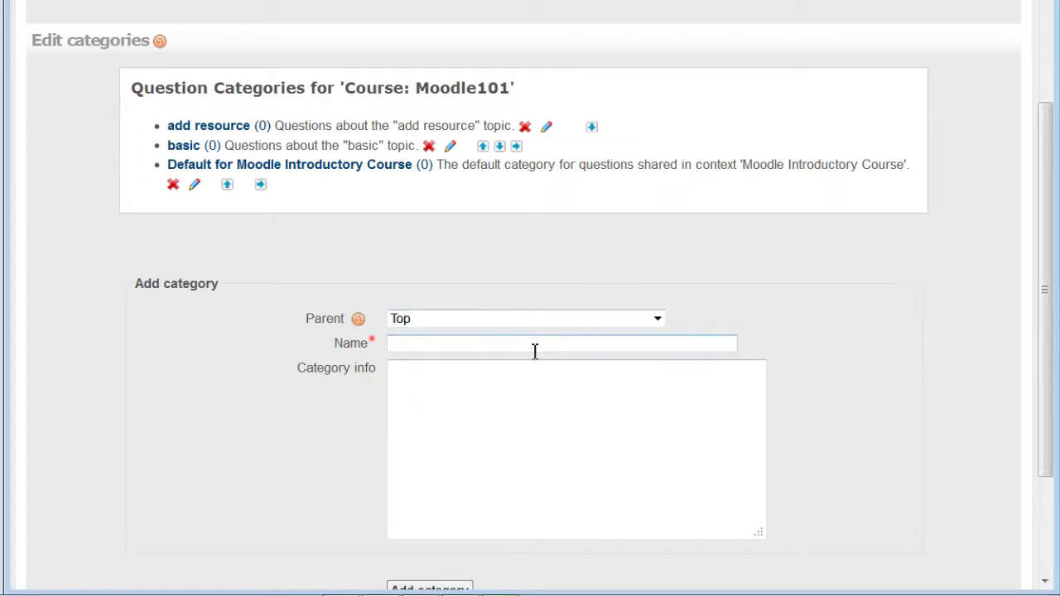
{"action": "type", "text": "add activity"}
{"action": "key", "text": "Tab"}
{"action": "type", "text": "Questions about the \"add activity\" topic."}
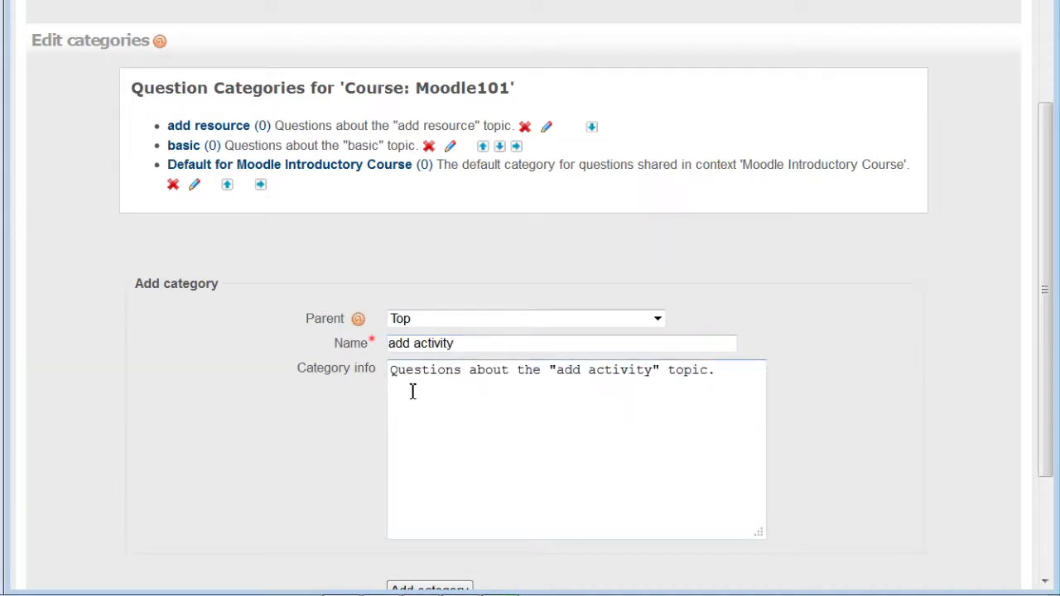
{"action": "scroll", "coordinate": [870, 464], "scroll_direction": "down", "scroll_amount": 1}
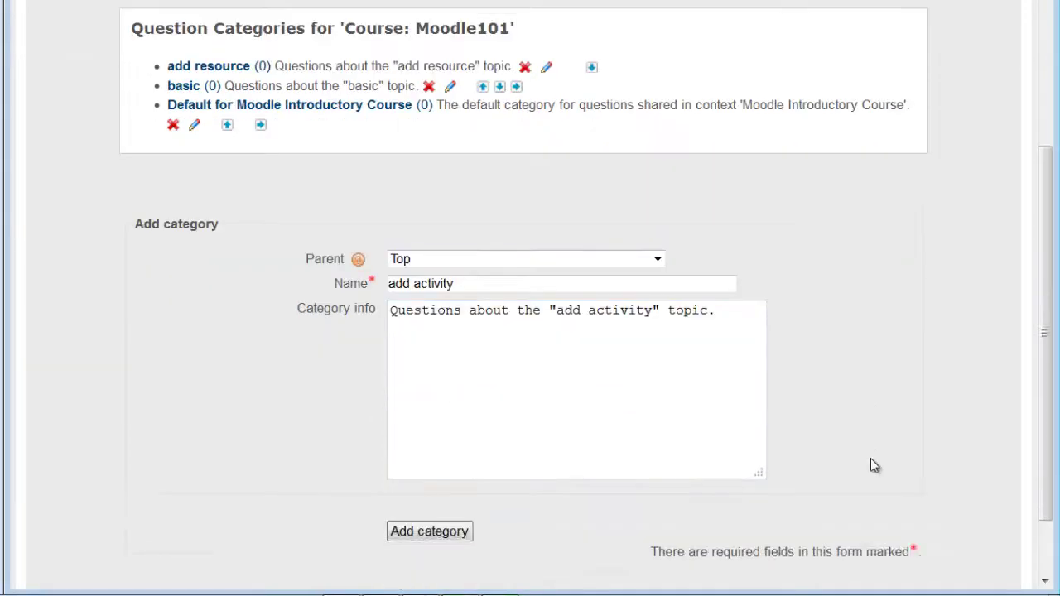
{"action": "scroll", "coordinate": [871, 467], "scroll_direction": "down", "scroll_amount": 1}
{"action": "left_click", "coordinate": [435, 449]}
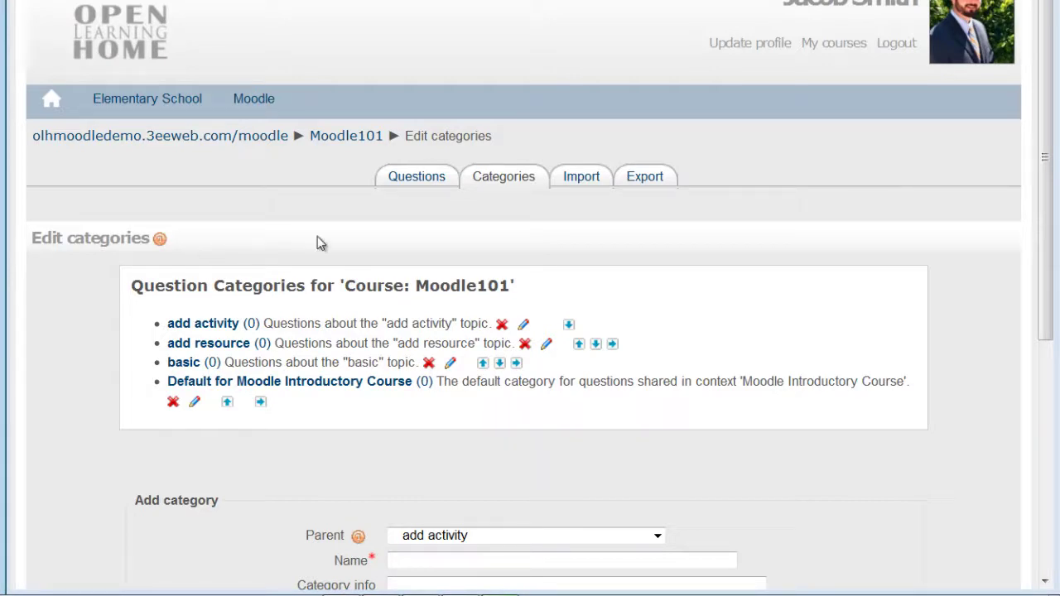
- Show the basic category in the question bank and review the question types available for new questions
{"action": "left_click", "coordinate": [396, 189]}
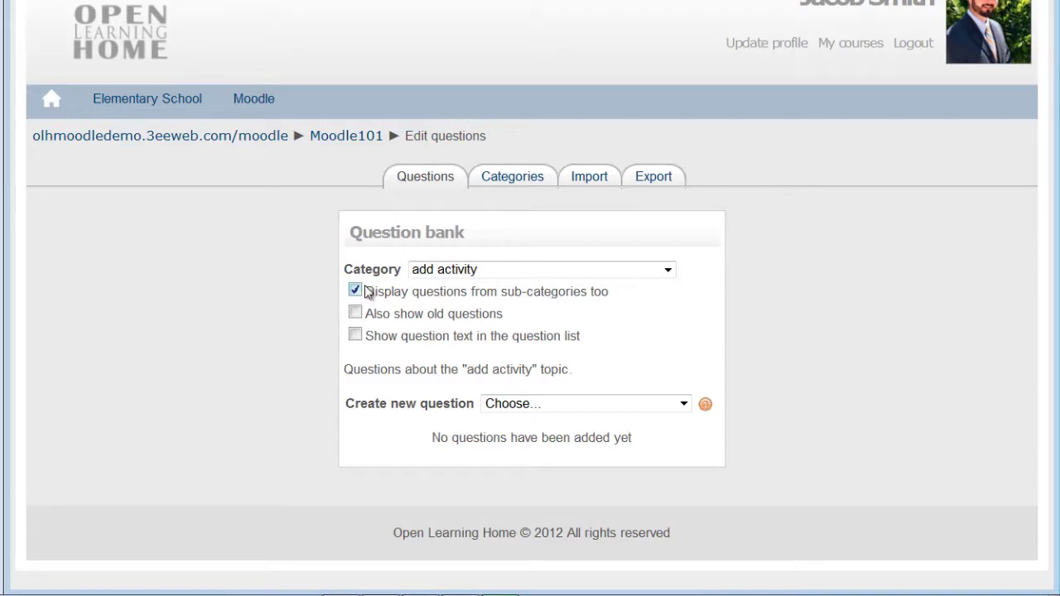
{"action": "left_click", "coordinate": [666, 273]}
{"action": "left_click", "coordinate": [597, 338]}
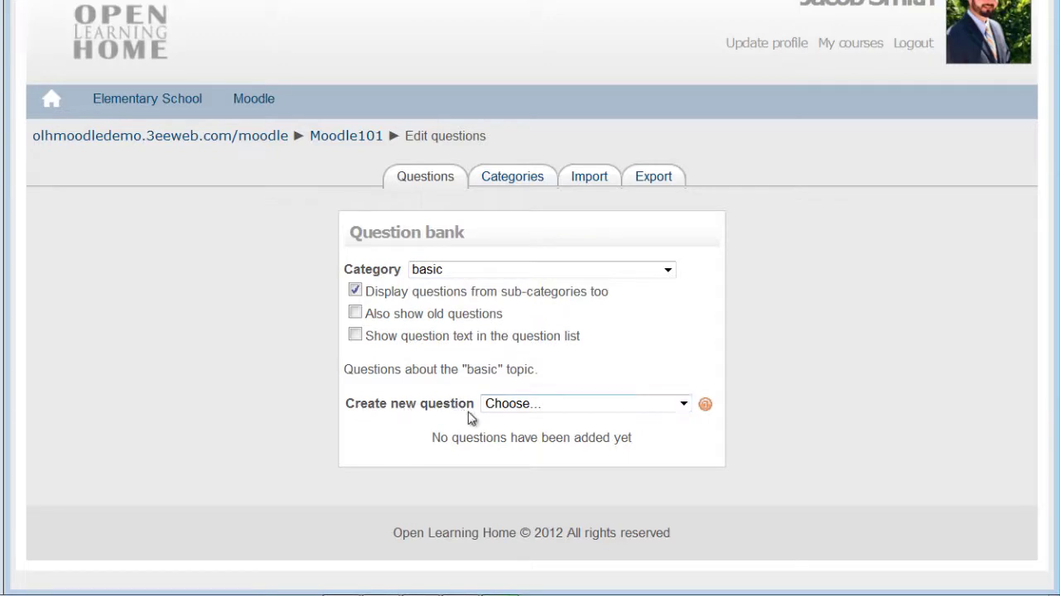
{"action": "left_click", "coordinate": [688, 410]}
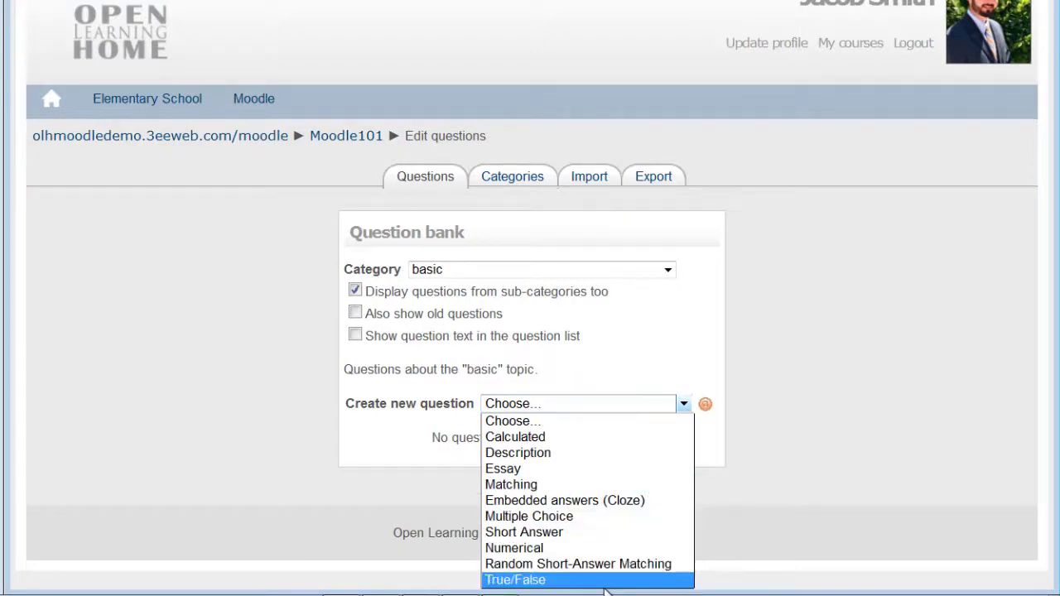
{"action": "left_click", "coordinate": [504, 403]}
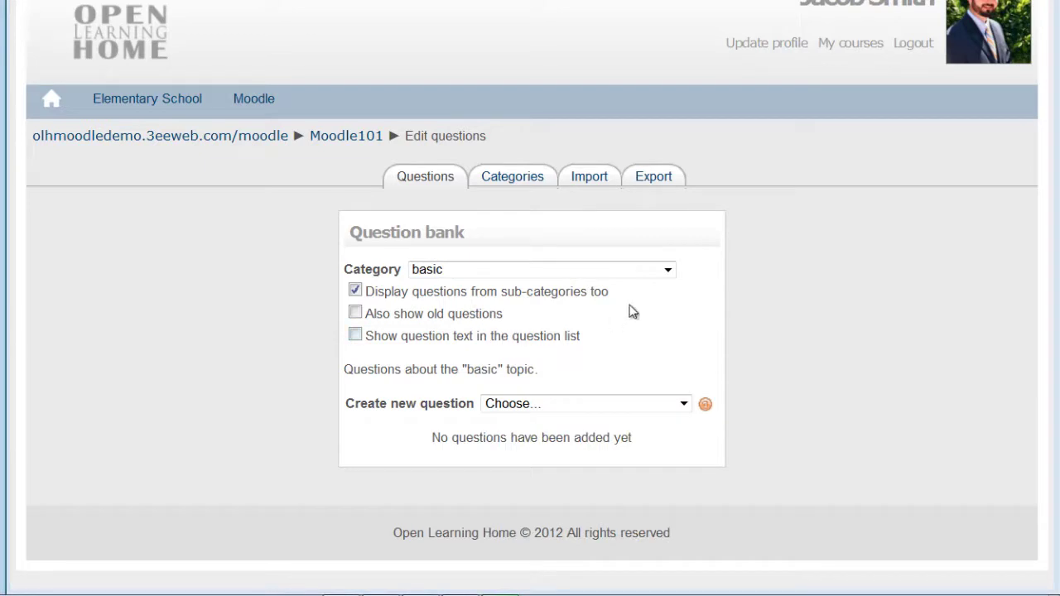
- Switch the question bank to the add activity category and start a new Matching question there
{"action": "left_click", "coordinate": [667, 270]}
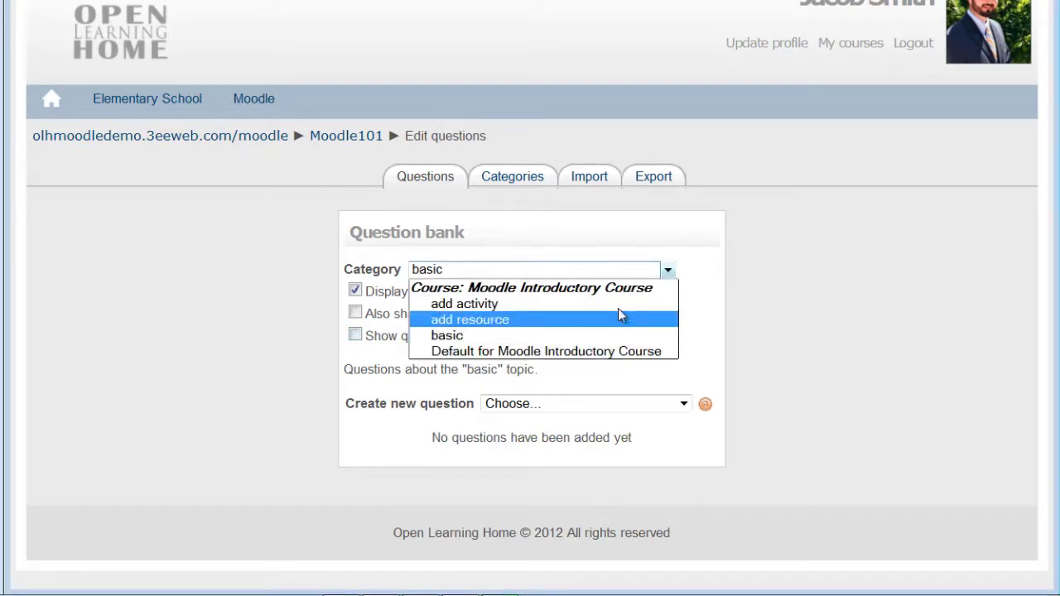
{"action": "left_click", "coordinate": [618, 308]}
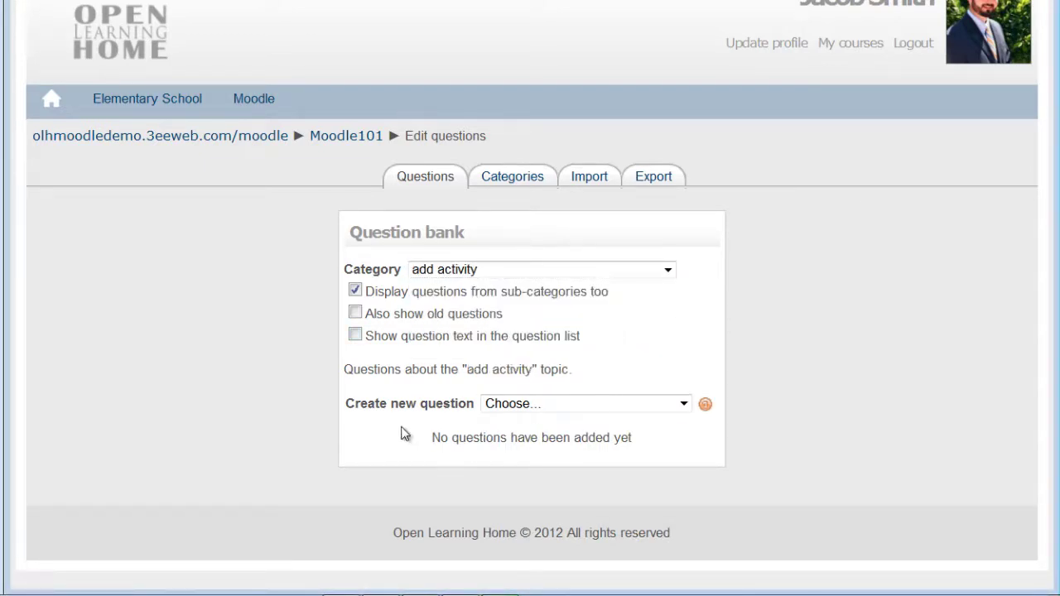
{"action": "left_click", "coordinate": [682, 404]}
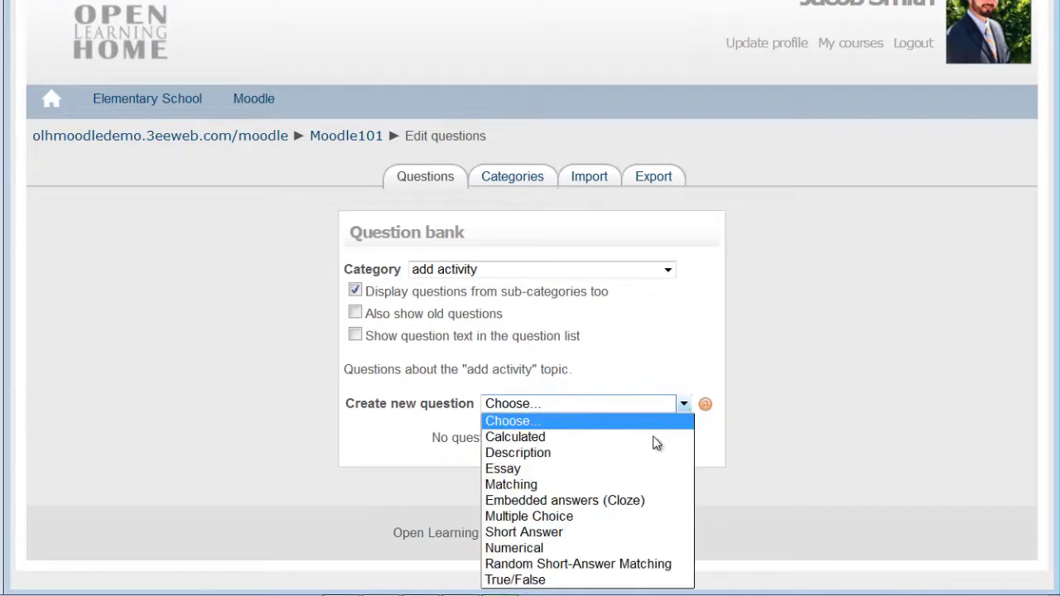
{"action": "left_click", "coordinate": [618, 484]}
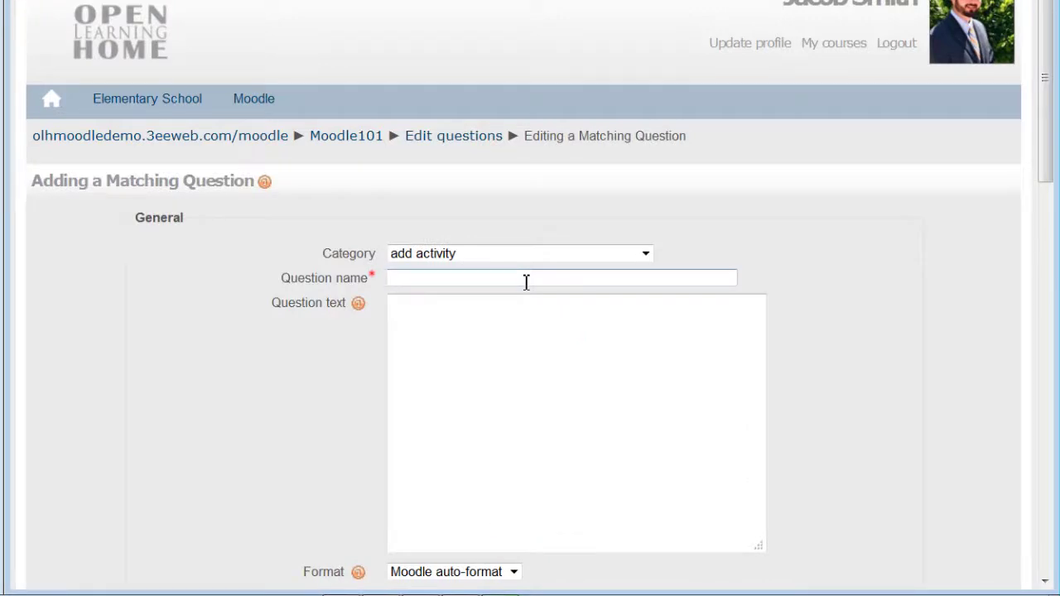
- Name the matching question "forum, glossary or wiki" and enter the question text "Choose correct match:" followed by "forum, glossary or wiki" on a new line
{"action": "left_click", "coordinate": [448, 306]}
{"action": "type", "text": "forum, glossary or wiki"}
{"action": "left_click", "coordinate": [505, 337]}
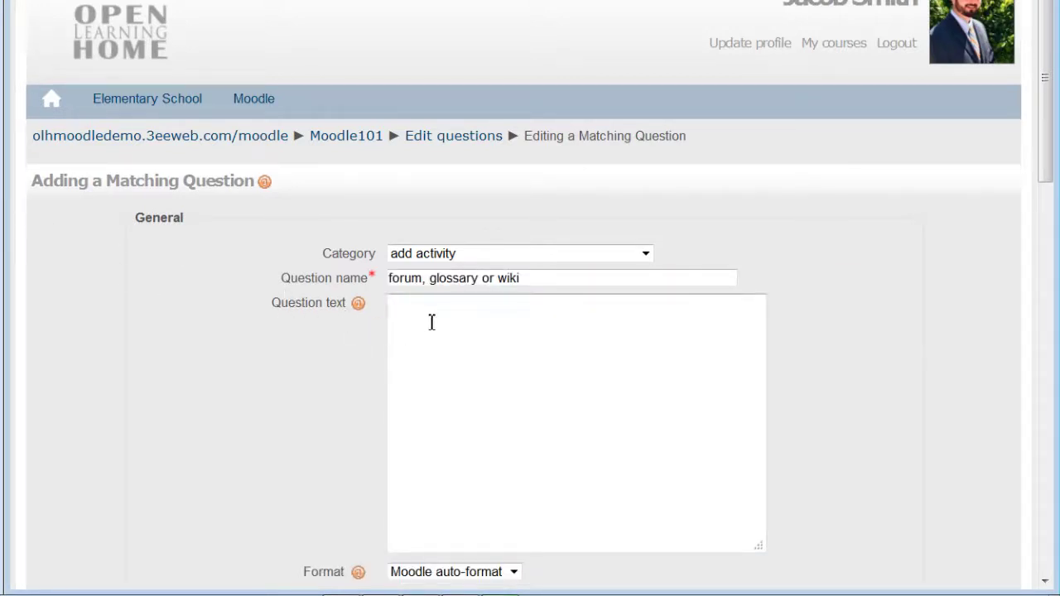
{"action": "scroll", "coordinate": [502, 371], "scroll_direction": "down", "scroll_amount": 3}
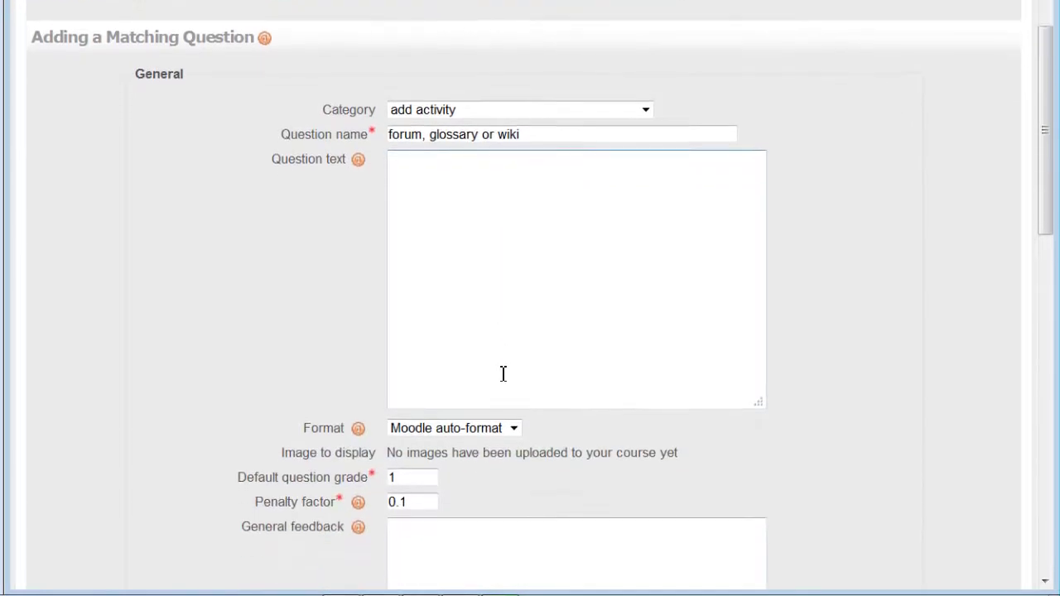
{"action": "type", "text": "Choose correct match: forum, glossary or wiki"}
{"action": "scroll", "coordinate": [348, 61], "scroll_direction": "down", "scroll_amount": 2}
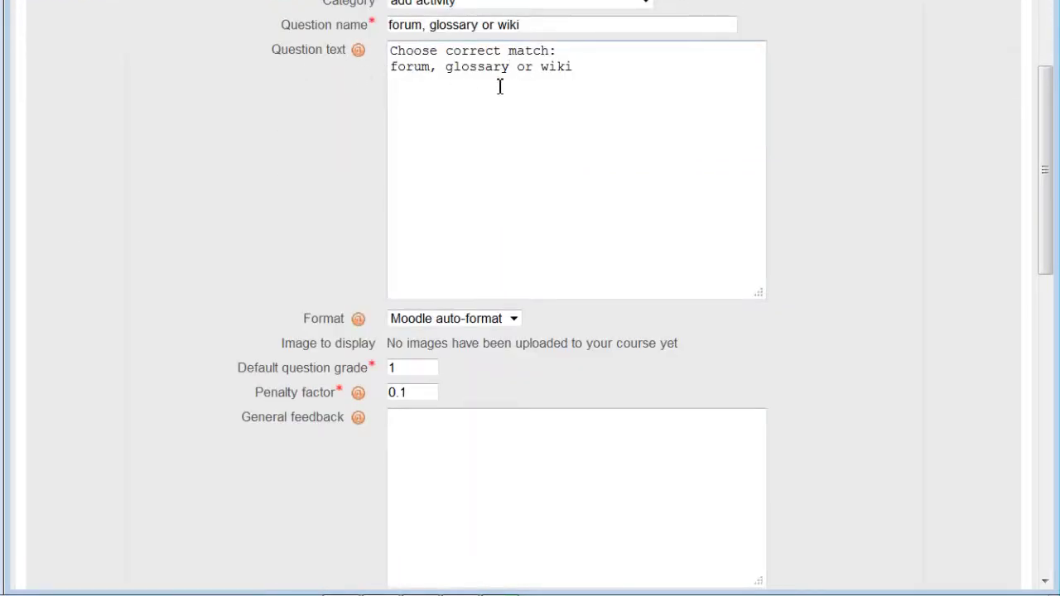
- Set the default question grade of the forum, glossary or wiki question to 3
{"action": "scroll", "coordinate": [855, 222], "scroll_direction": "down", "scroll_amount": 2}
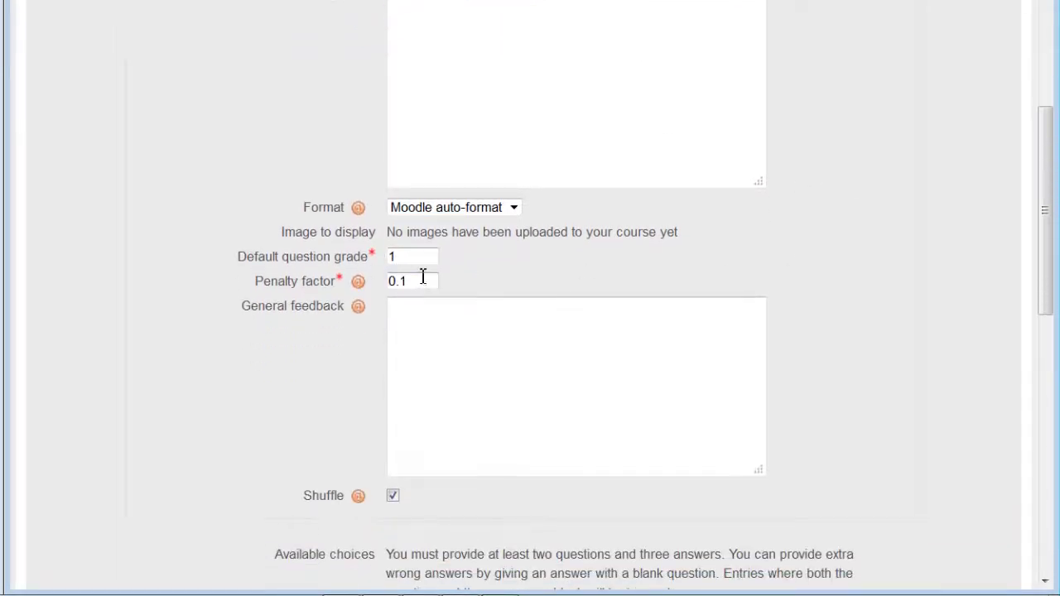
{"action": "left_click", "coordinate": [308, 262]}
{"action": "type", "text": "3"}
{"action": "left_click", "coordinate": [409, 346]}
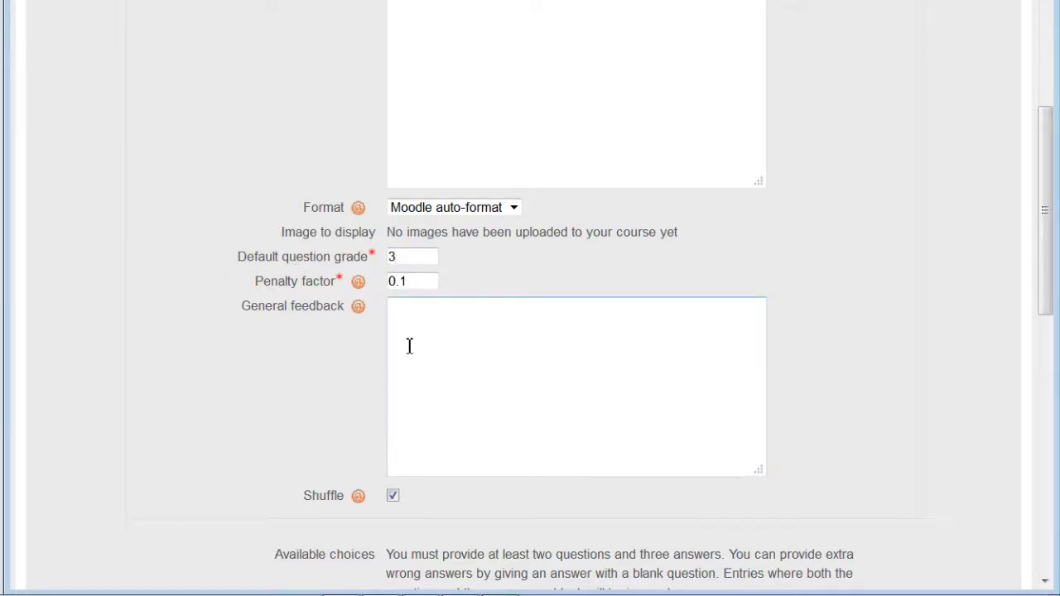
- Fill in the first matching pair: "An online discussion site where people can hold conversations in the form of posted messages." with answer "forum"
{"action": "scroll", "coordinate": [791, 366], "scroll_direction": "down", "scroll_amount": 4}
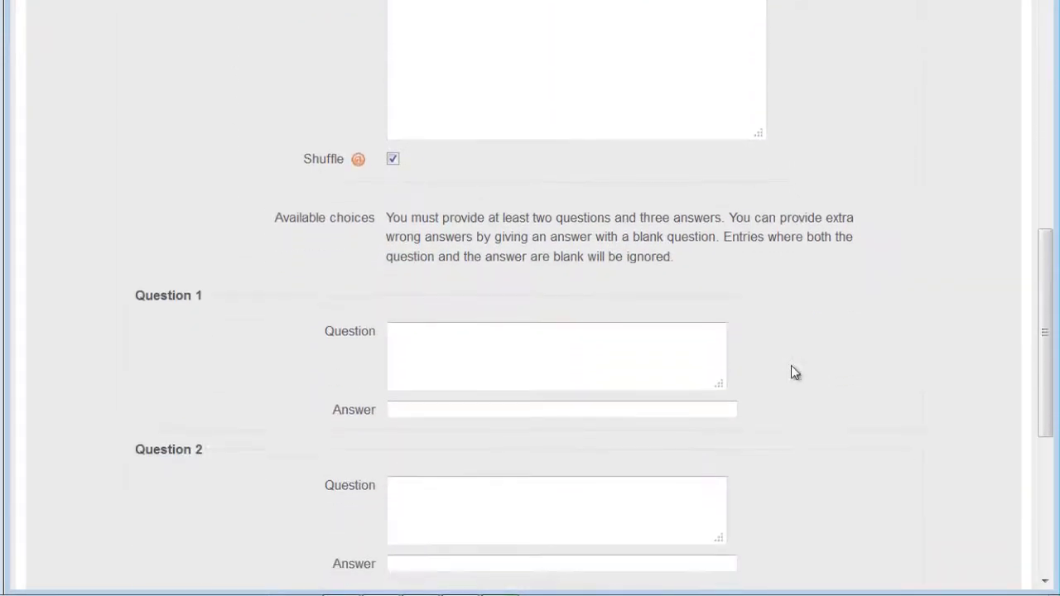
{"action": "scroll", "coordinate": [791, 366], "scroll_direction": "down", "scroll_amount": 3}
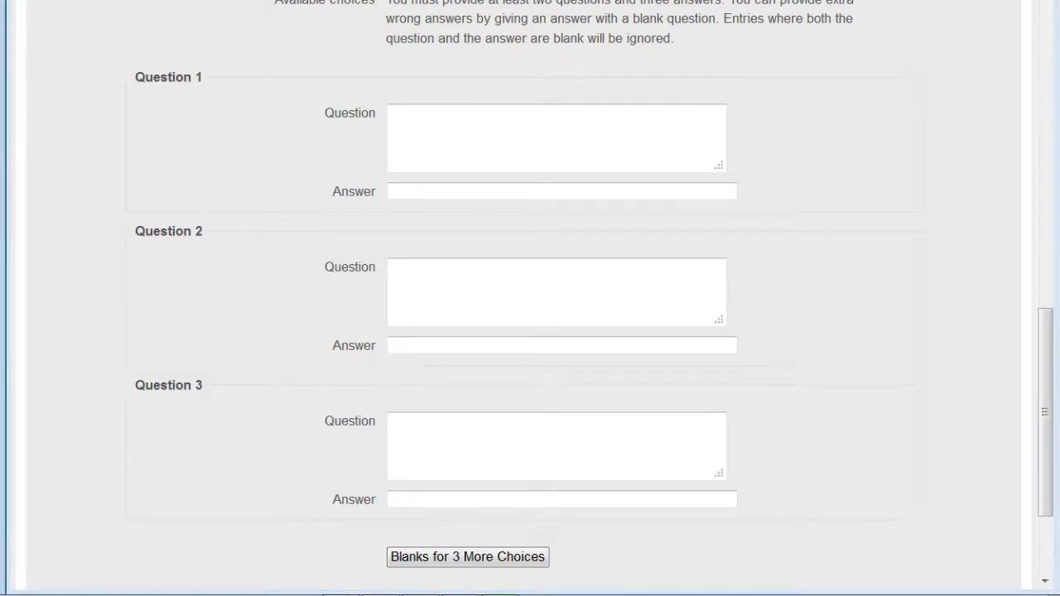
{"action": "left_click", "coordinate": [419, 135]}
{"action": "type", "text": "An online discussion site where people can hold conversations in the form of posted messages."}
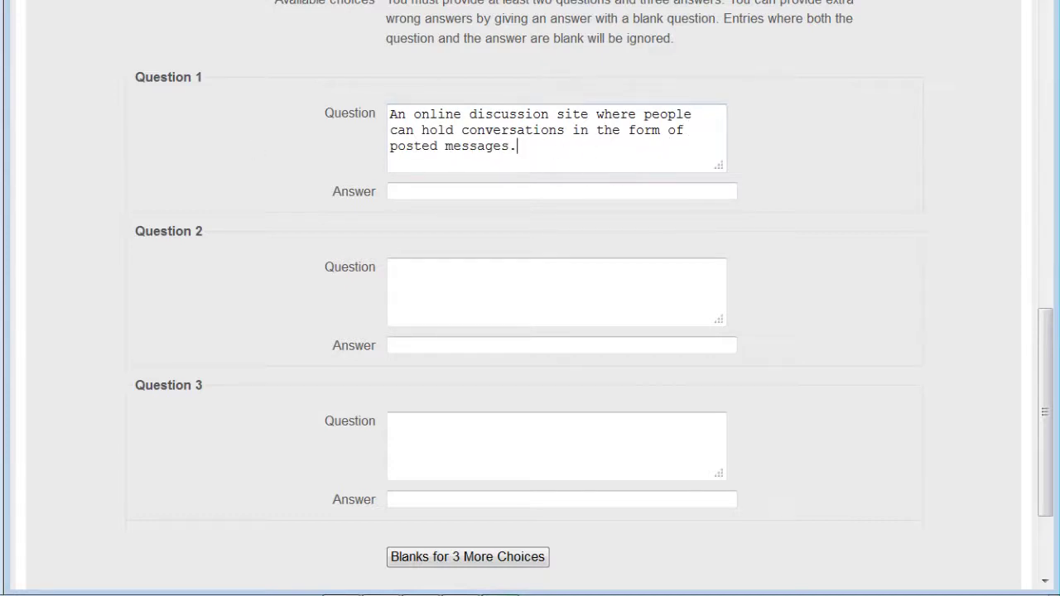
{"action": "left_click", "coordinate": [394, 192]}
{"action": "type", "text": "forum"}
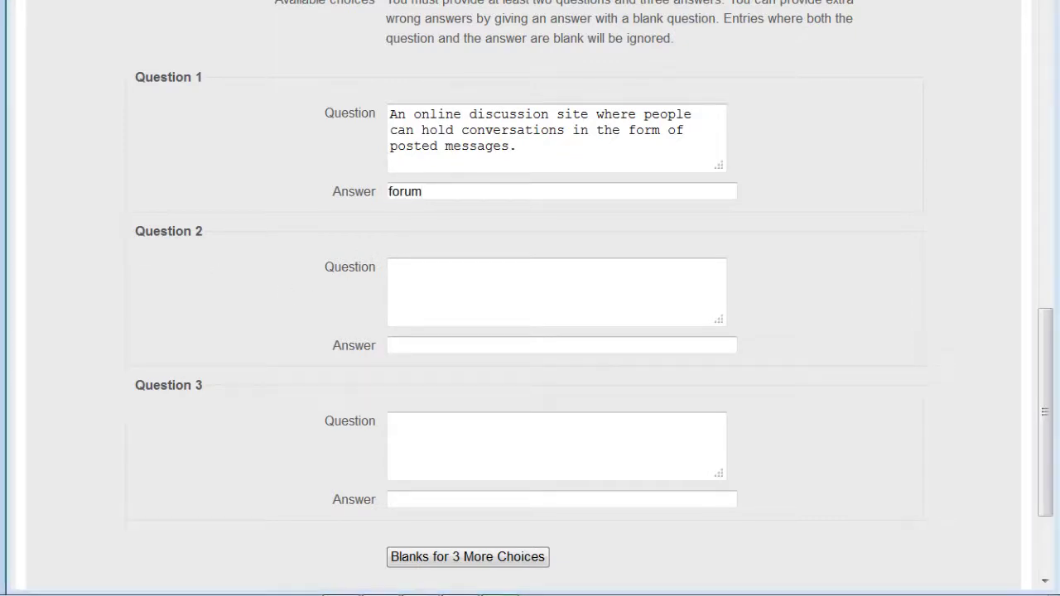
- Fill in the second matching pair: "Collaborative dictionary where students can add definitions to a list of topic keywords" with answer "glossary"
{"action": "left_click", "coordinate": [445, 284]}
{"action": "type", "text": "Collaborative dictionary where students can add definitions to a list of topic keywords"}
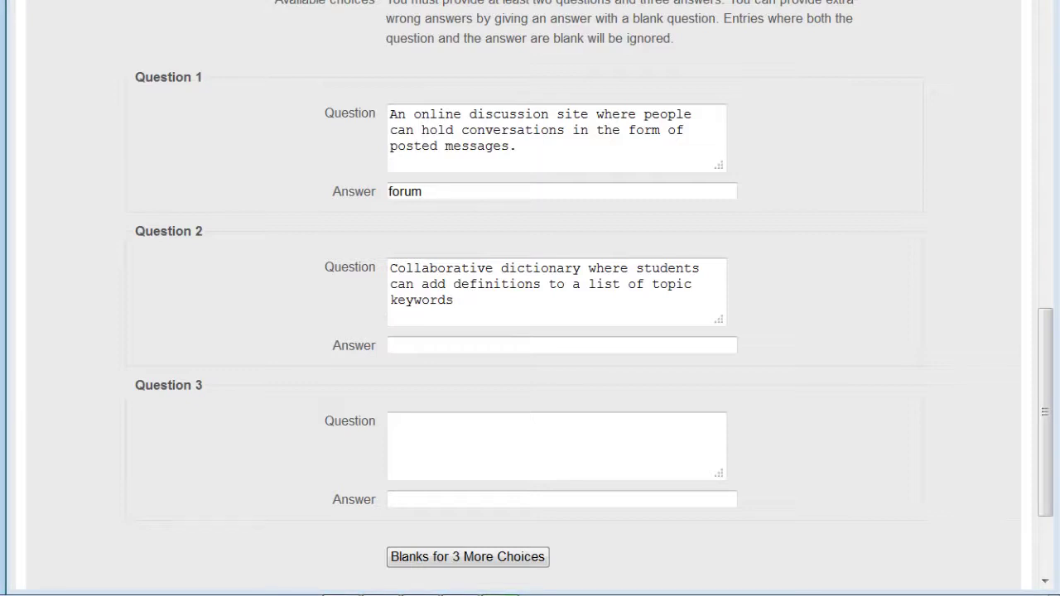
{"action": "left_click", "coordinate": [409, 346]}
{"action": "type", "text": "glossary"}
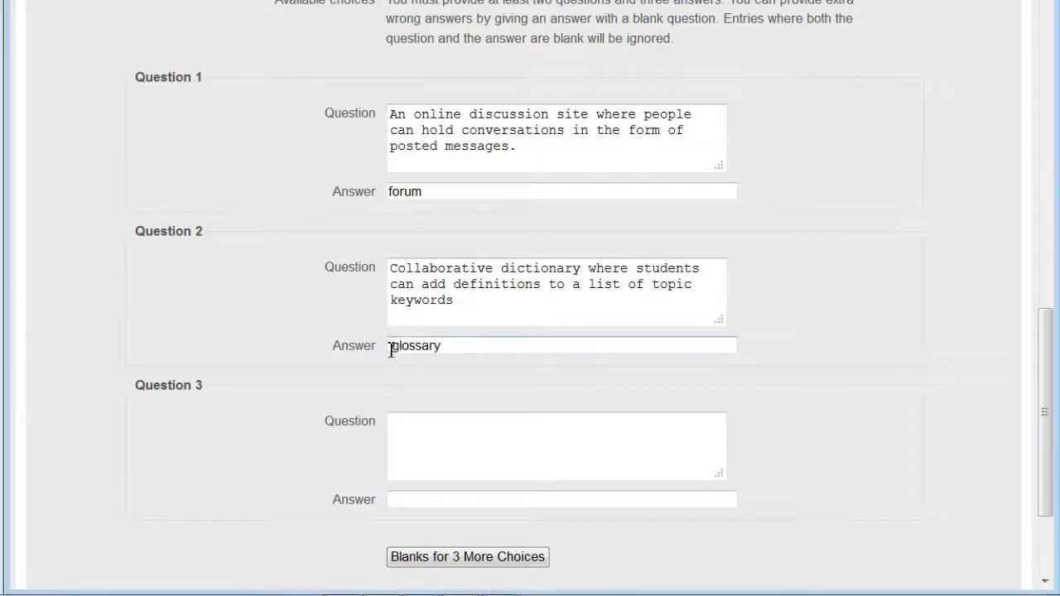
{"action": "key", "text": "BackSpace"}
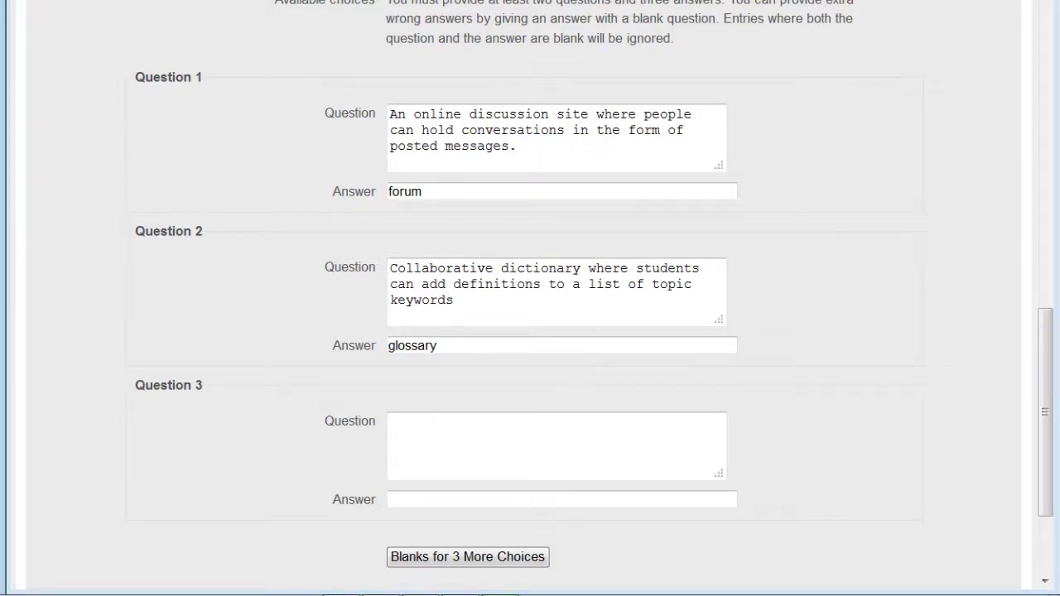
- Fill in the third matching pair: "Collaborative website where any registered user can edit the site" with answer "wiki"
{"action": "left_click", "coordinate": [428, 457]}
{"action": "type", "text": "Collaborative website where any registered user can edit the site"}
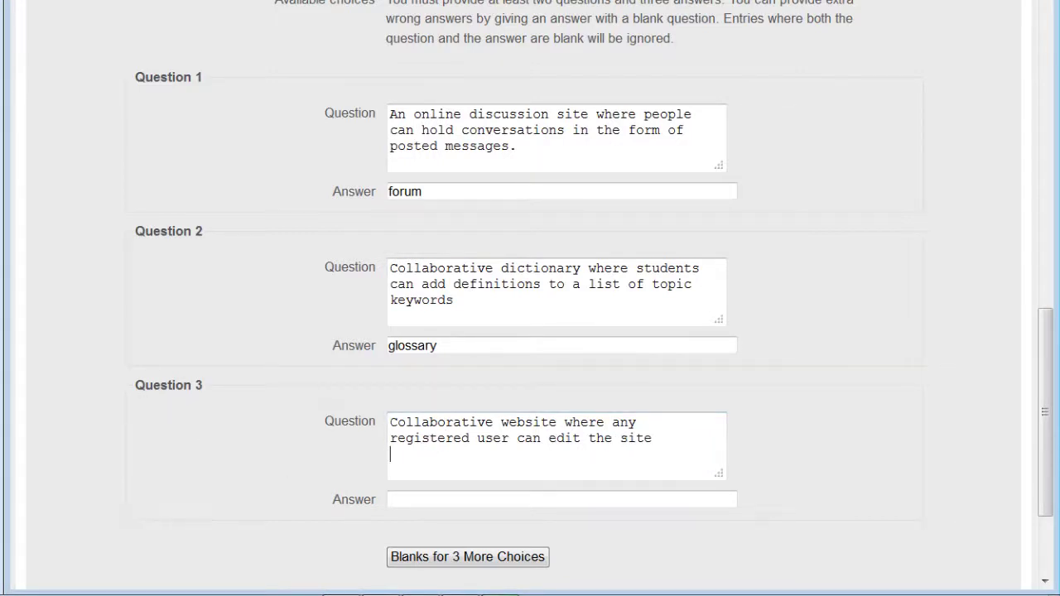
{"action": "left_click", "coordinate": [396, 500]}
{"action": "type", "text": "wiki"}
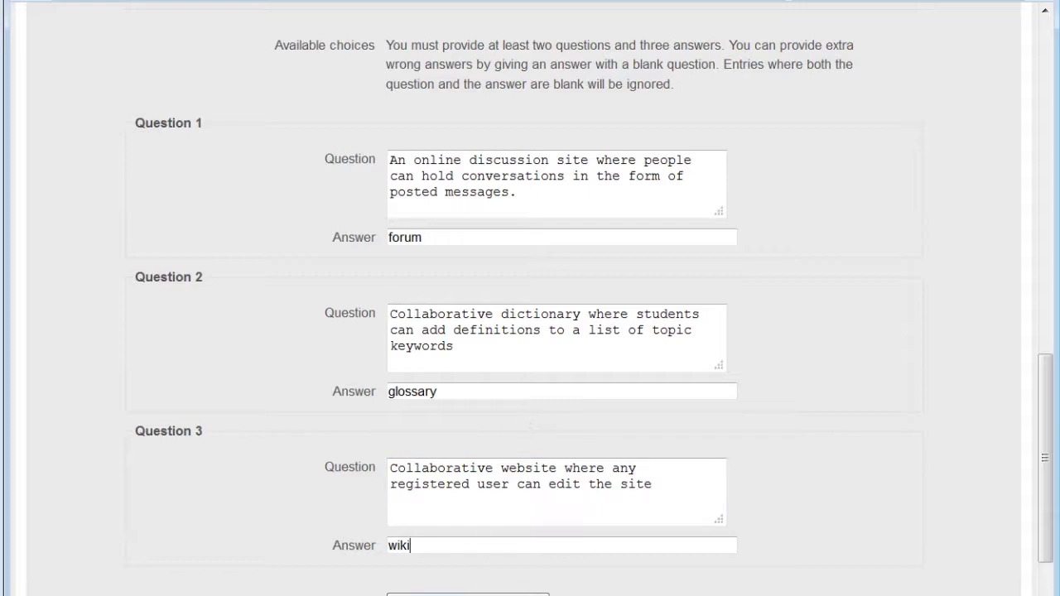
- Add three more blank choices, enter "moodle" as the Question 4 answer without question text, and save the matching question
{"action": "left_click", "coordinate": [480, 593]}
{"action": "scroll", "coordinate": [618, 502], "scroll_direction": "down", "scroll_amount": 15}
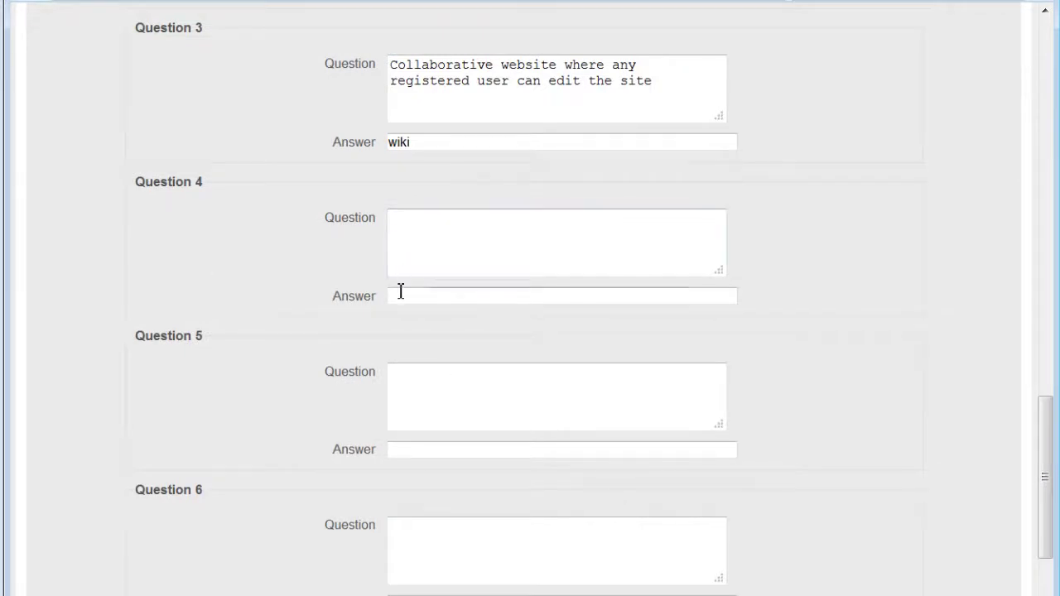
{"action": "type", "text": "moodle"}
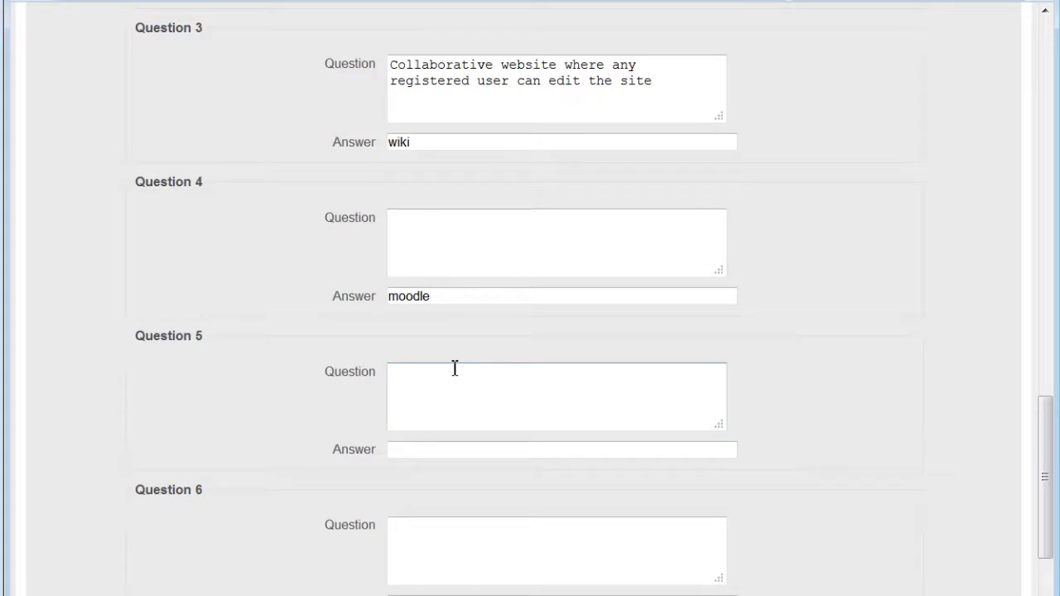
{"action": "scroll", "coordinate": [464, 370], "scroll_direction": "down", "scroll_amount": 3}
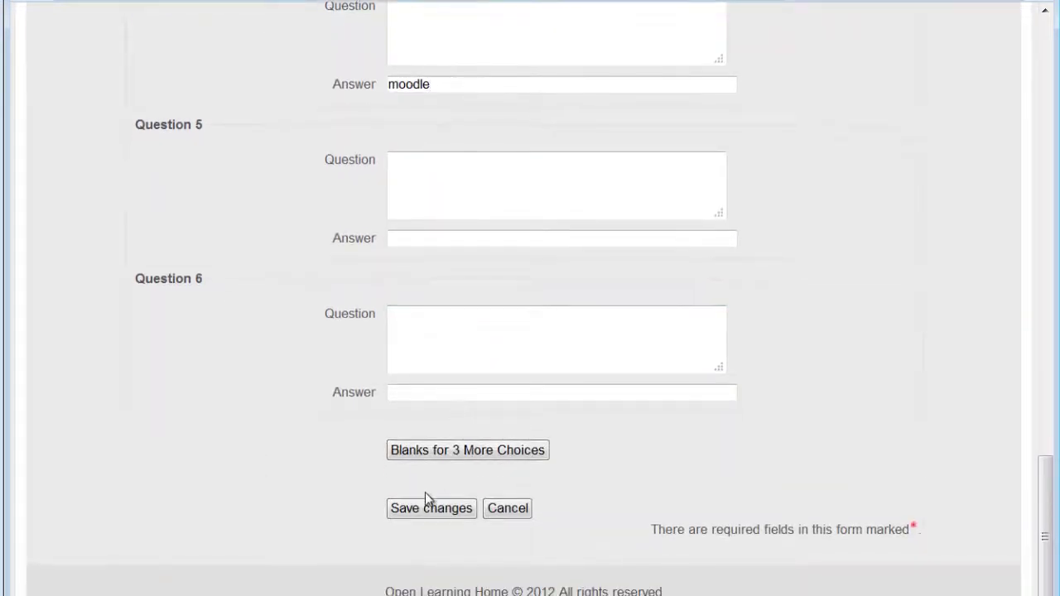
{"action": "left_click", "coordinate": [421, 517]}
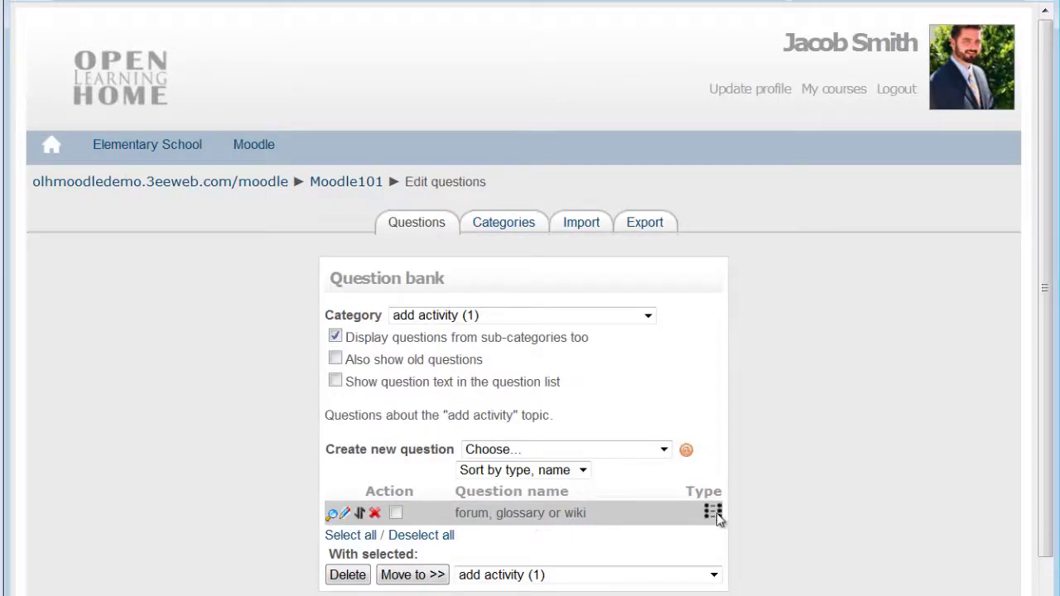
- Switch the question bank to the add resource category and start a new Matching question there
{"action": "mouse_move", "coordinate": [716, 513]}
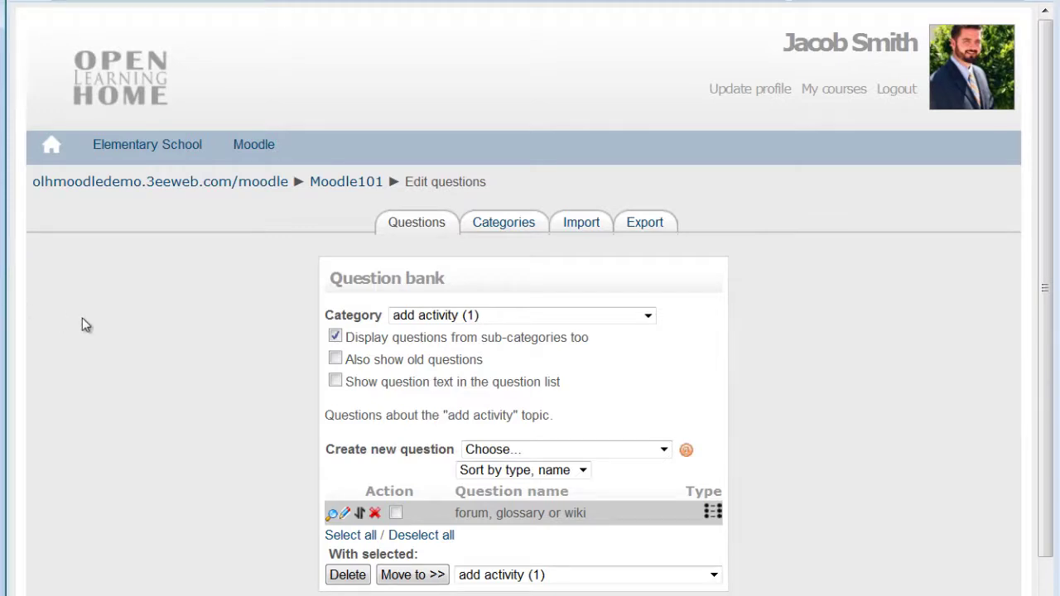
{"action": "left_click", "coordinate": [611, 322]}
{"action": "left_click", "coordinate": [549, 366]}
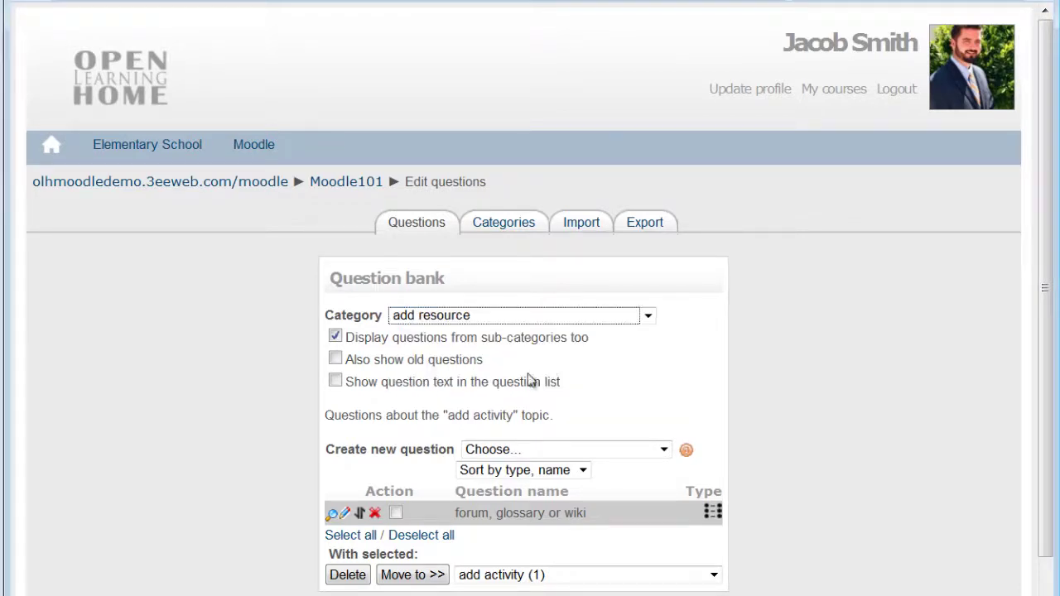
{"action": "left_click", "coordinate": [590, 454]}
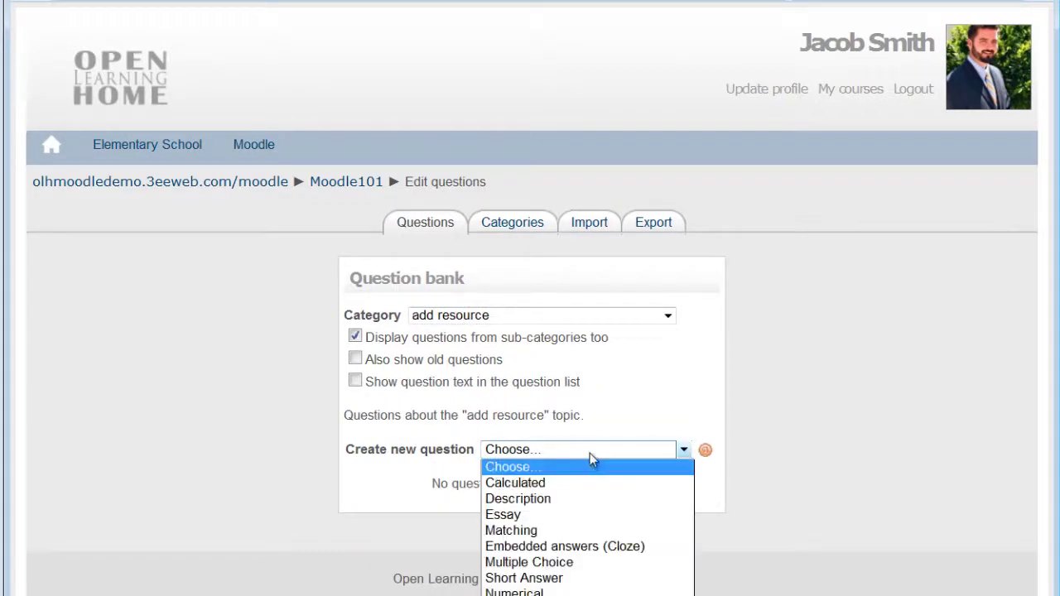
{"action": "left_click", "coordinate": [548, 530]}
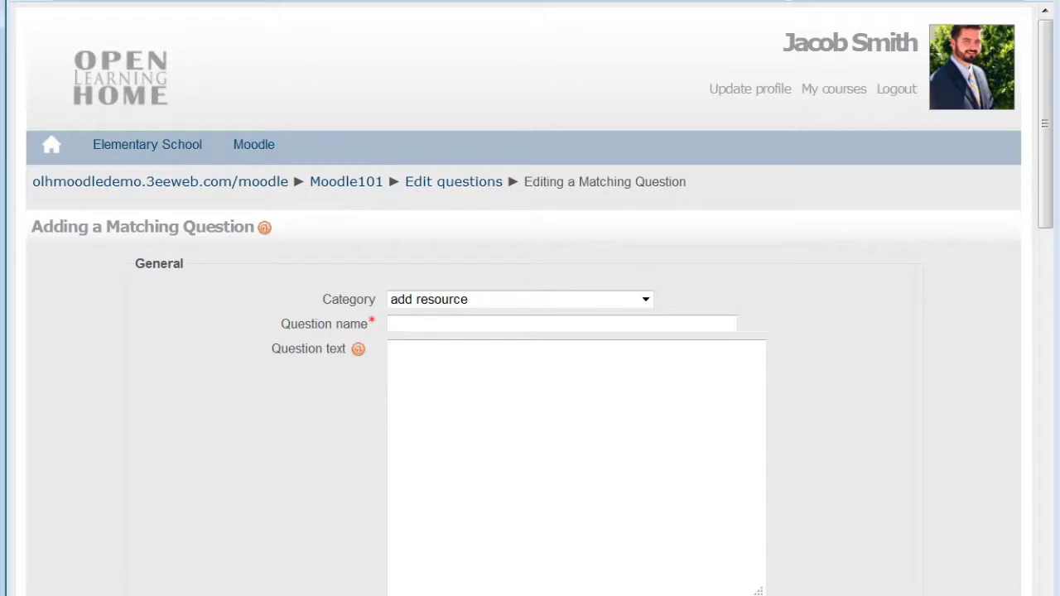
- Name the matching question "label, text or webpage" and enter the question text "Match the correct answer to the text."
{"action": "left_click", "coordinate": [393, 325]}
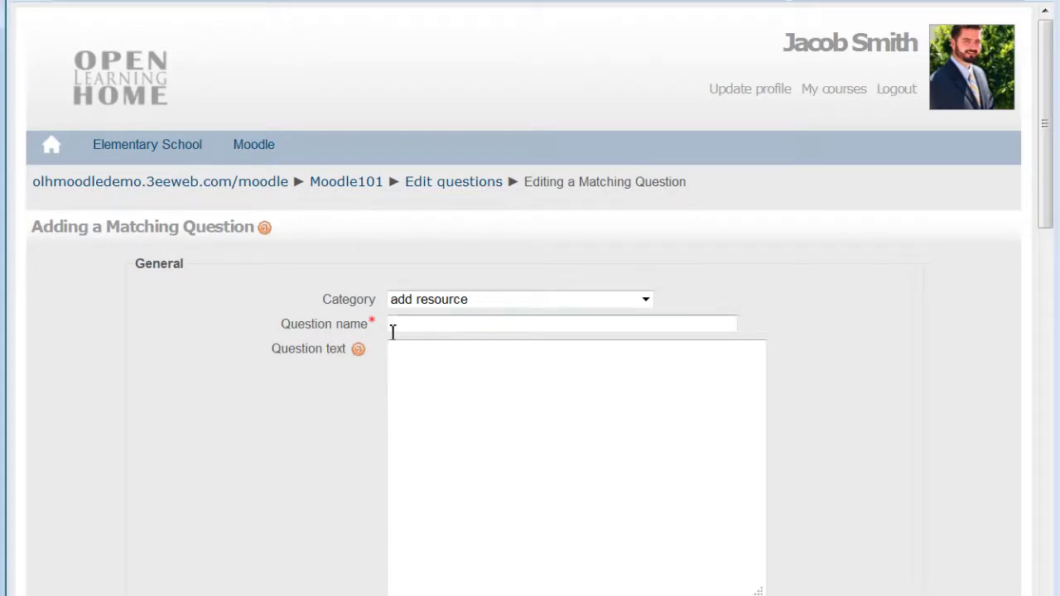
{"action": "type", "text": "label, text or webpage"}
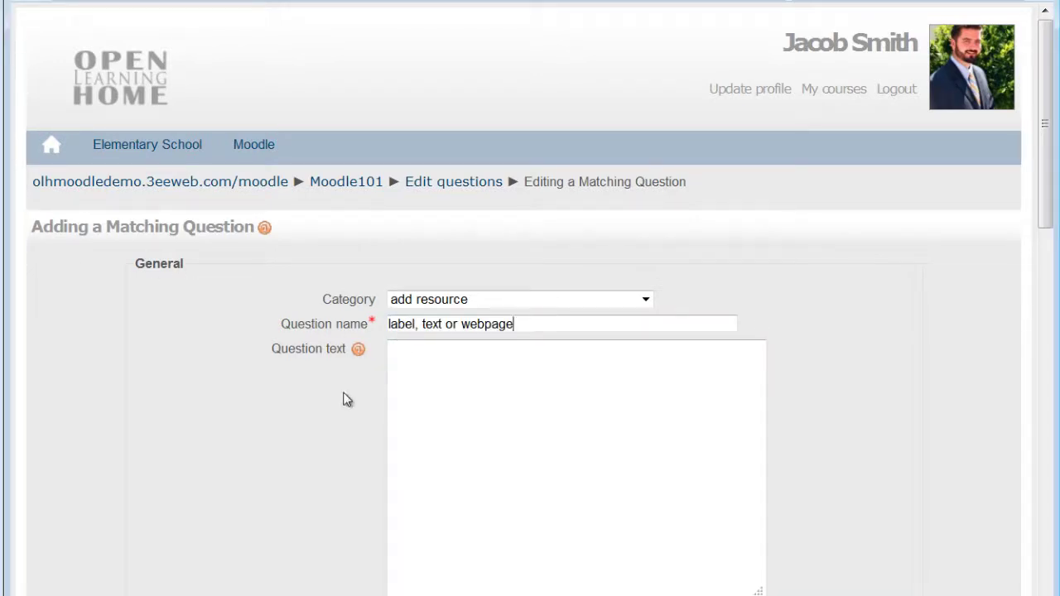
{"action": "left_click", "coordinate": [421, 390]}
{"action": "type", "text": "Match the correct answer to the text."}
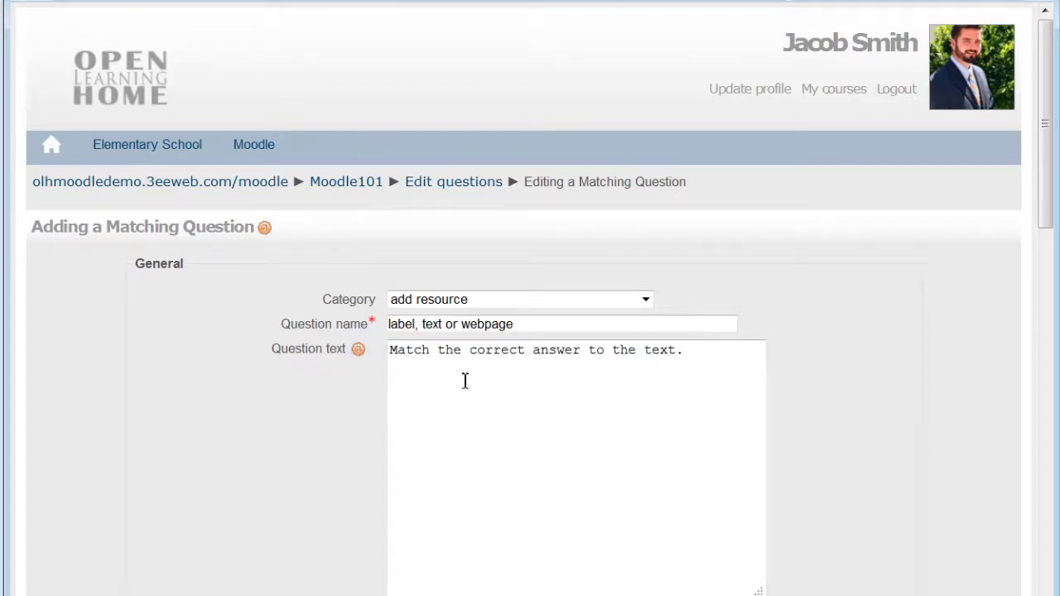
- Set the default question grade of the label, text or webpage question to 3
{"action": "scroll", "coordinate": [828, 433], "scroll_direction": "down", "scroll_amount": 5}
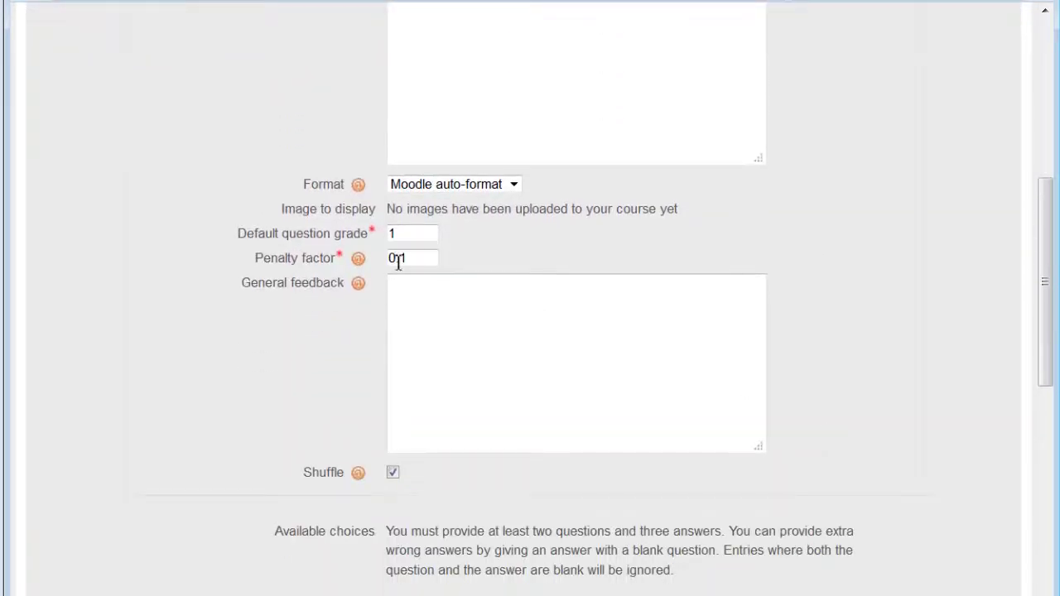
{"action": "left_click_drag", "start_coordinate": [405, 236], "coordinate": [324, 237]}
{"action": "type", "text": "3"}
- Fill in the first matching pair: "youtube video to show on the course main page" with answer "insert a label"
{"action": "scroll", "coordinate": [324, 248], "scroll_direction": "down", "scroll_amount": 2}
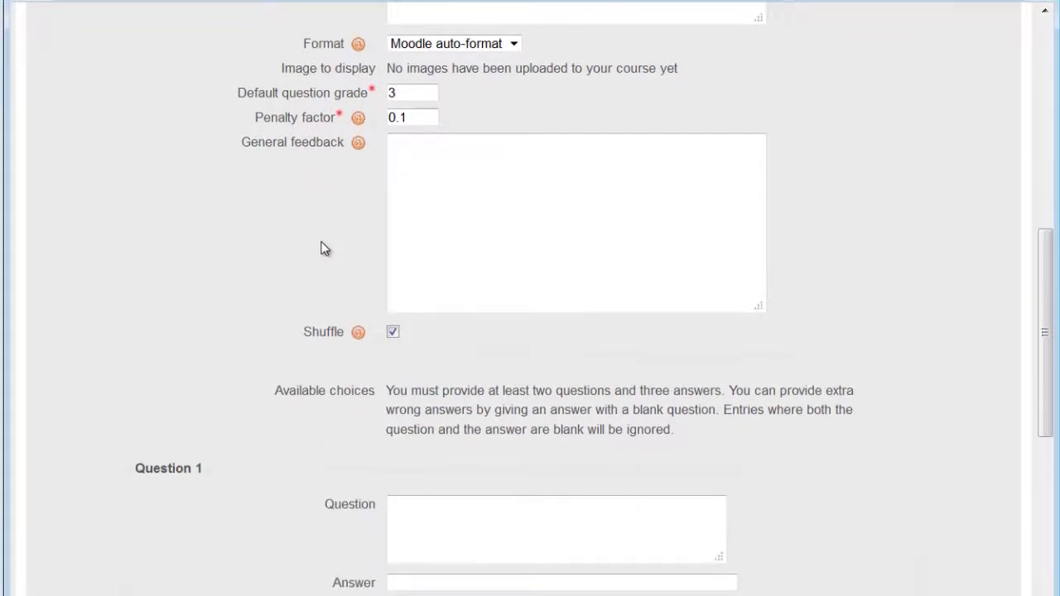
{"action": "scroll", "coordinate": [346, 314], "scroll_direction": "down", "scroll_amount": 4}
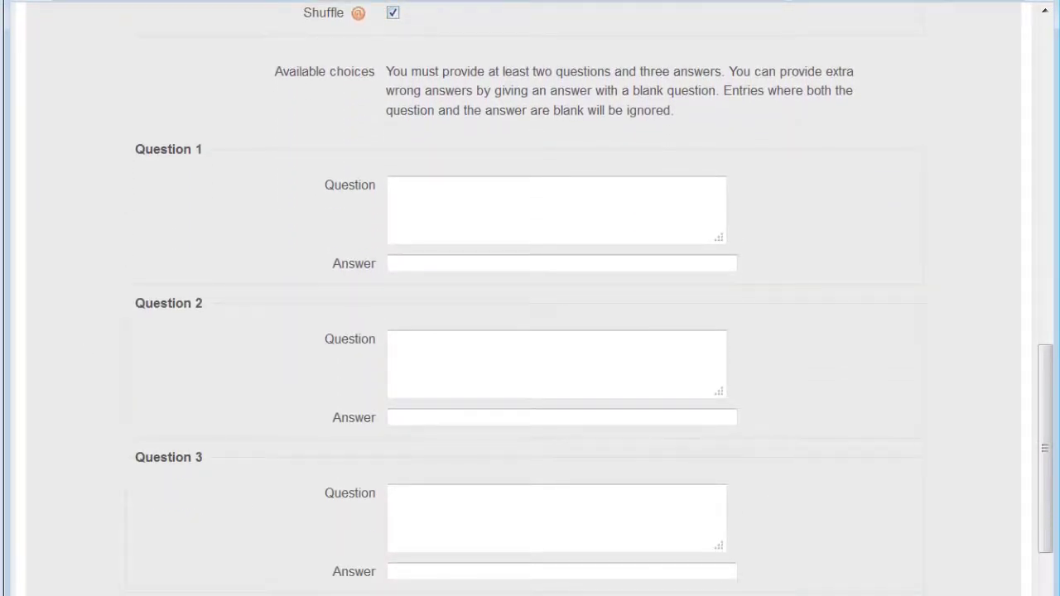
{"action": "left_click", "coordinate": [416, 217]}
{"action": "type", "text": "youtube video to show on the course main page"}
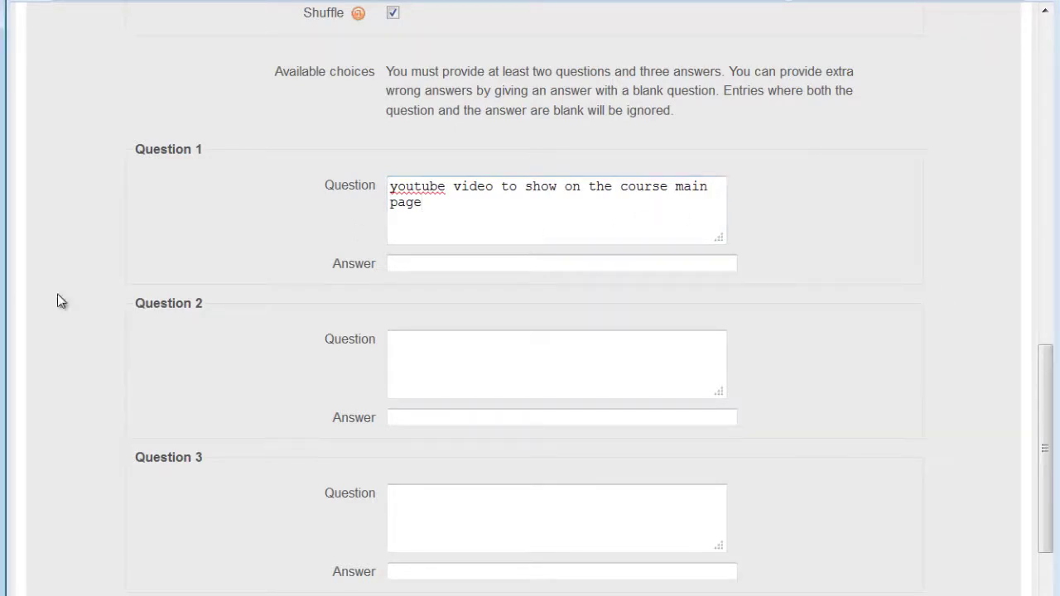
{"action": "left_click", "coordinate": [432, 265]}
{"action": "type", "text": "insert a label"}
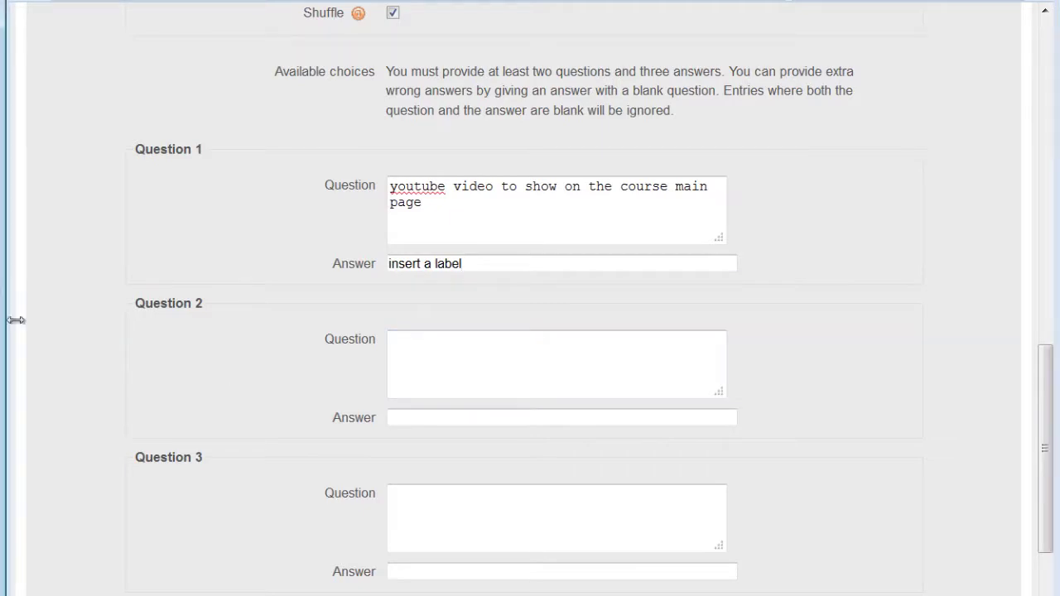
- Enter the HTML code of an "add new teacher in moodle 1.9" heading with a 560 by 315 YouTube iframe as the Question 2 text
{"action": "scroll", "coordinate": [218, 301], "scroll_direction": "up", "scroll_amount": 5}
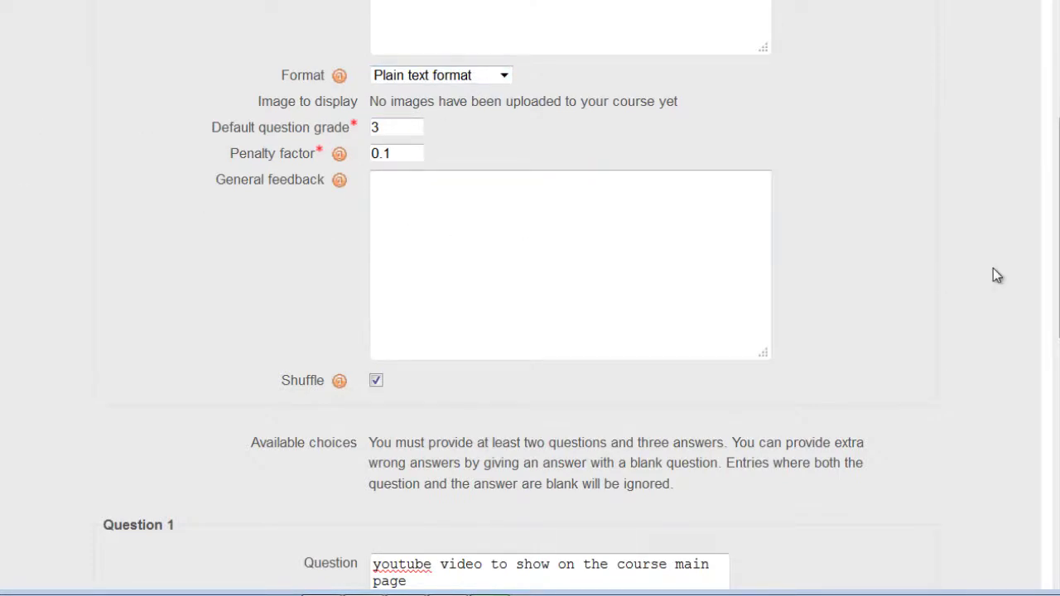
{"action": "scroll", "coordinate": [997, 276], "scroll_direction": "down", "scroll_amount": 3}
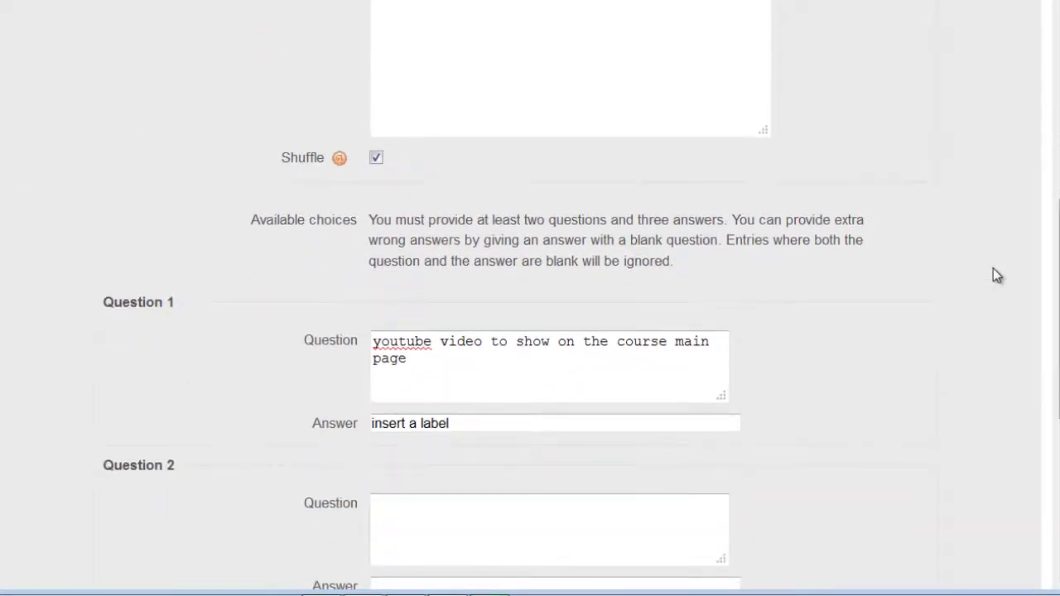
{"action": "scroll", "coordinate": [997, 275], "scroll_direction": "down", "scroll_amount": 3}
{"action": "scroll", "coordinate": [997, 276], "scroll_direction": "down", "scroll_amount": 3}
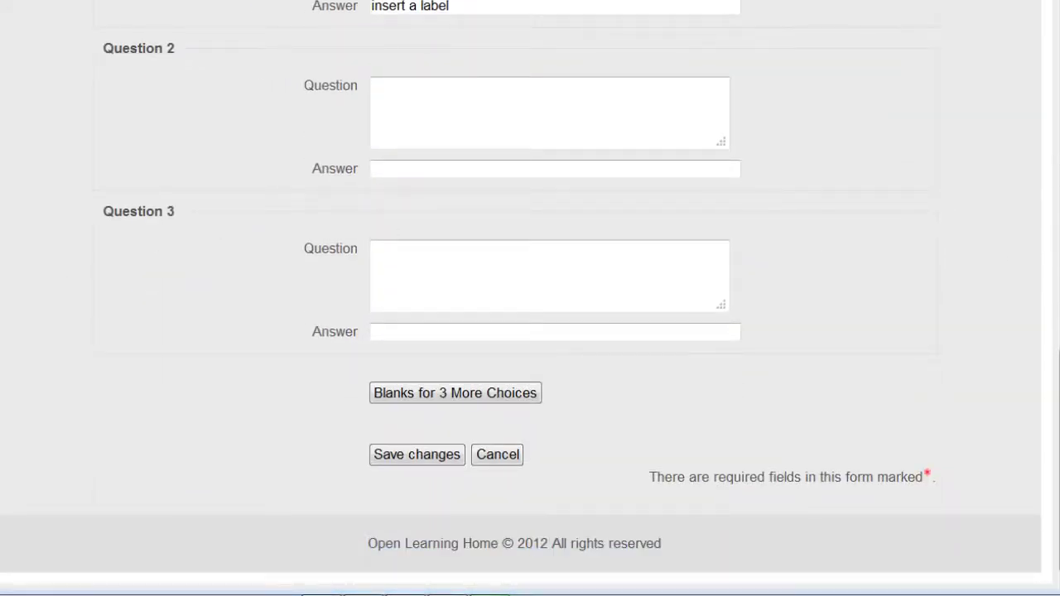
{"action": "left_click", "coordinate": [464, 111]}
{"action": "type", "text": "<iframe width=\"560\" height=\"315\" src=\"http://www.youtube.com/embed/EvrRsAzDPY4?rel=0\" frameborder=\"0\" allowfullscreen></iframe>"}
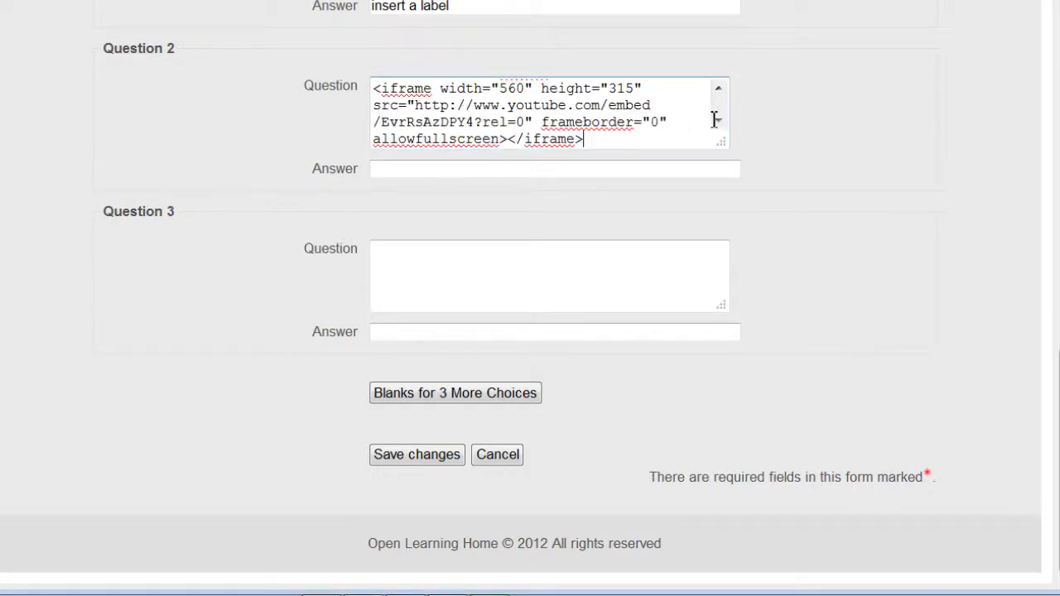
{"action": "left_click", "coordinate": [719, 89]}
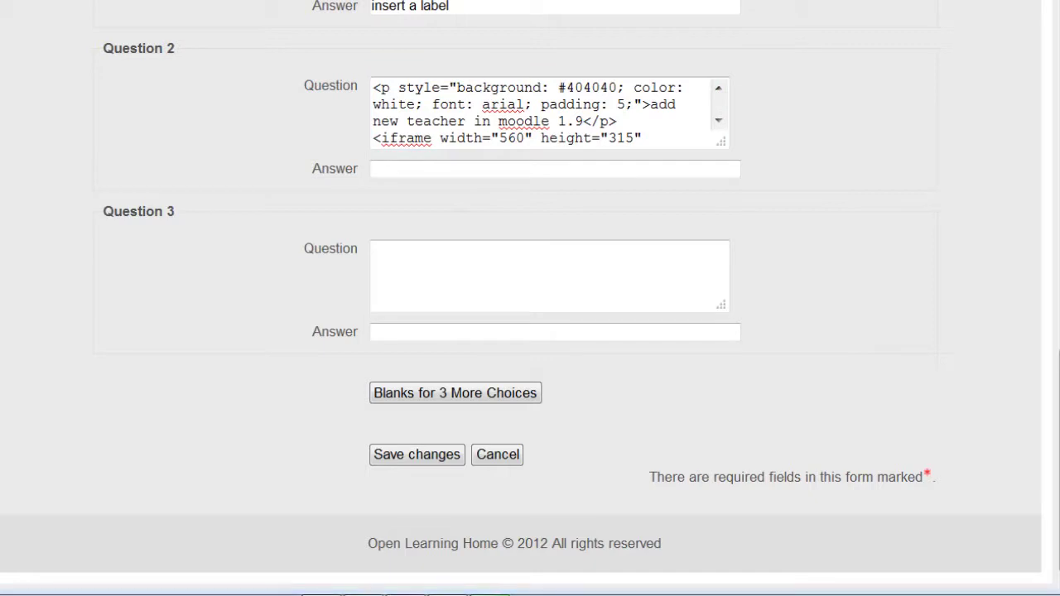
- Set the answer of Question 2 to "compose a text page"
{"action": "left_click", "coordinate": [389, 169]}
{"action": "type", "text": "compose a text page"}
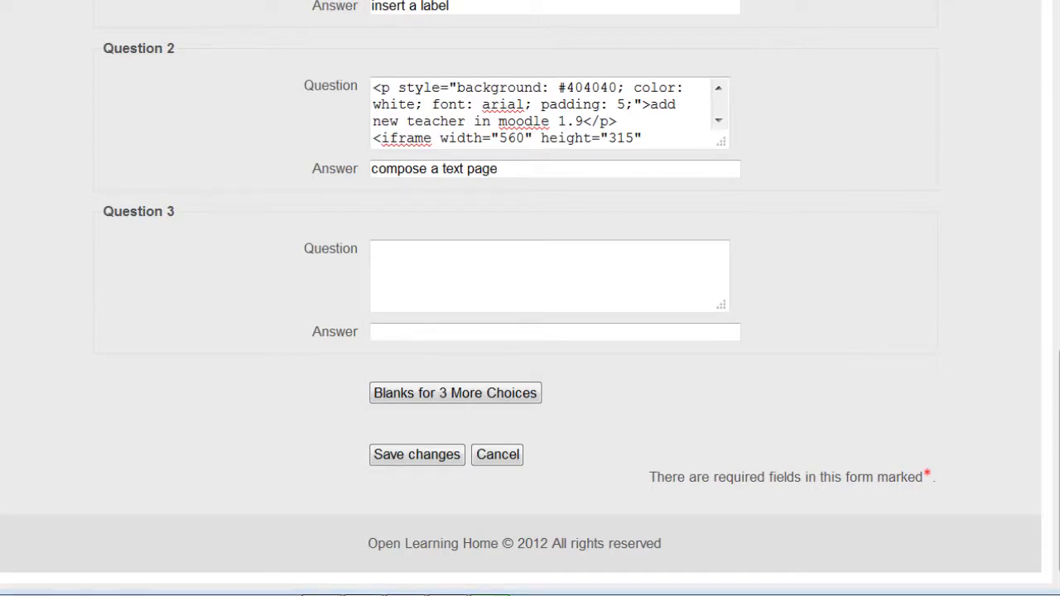
- Fill in Question 3: "shows as an link on the course main page and we don't see html code" with answer "compose a webpage"
{"action": "left_click", "coordinate": [483, 286]}
{"action": "type", "text": "shows as an link on the course main page and we don't see html code"}
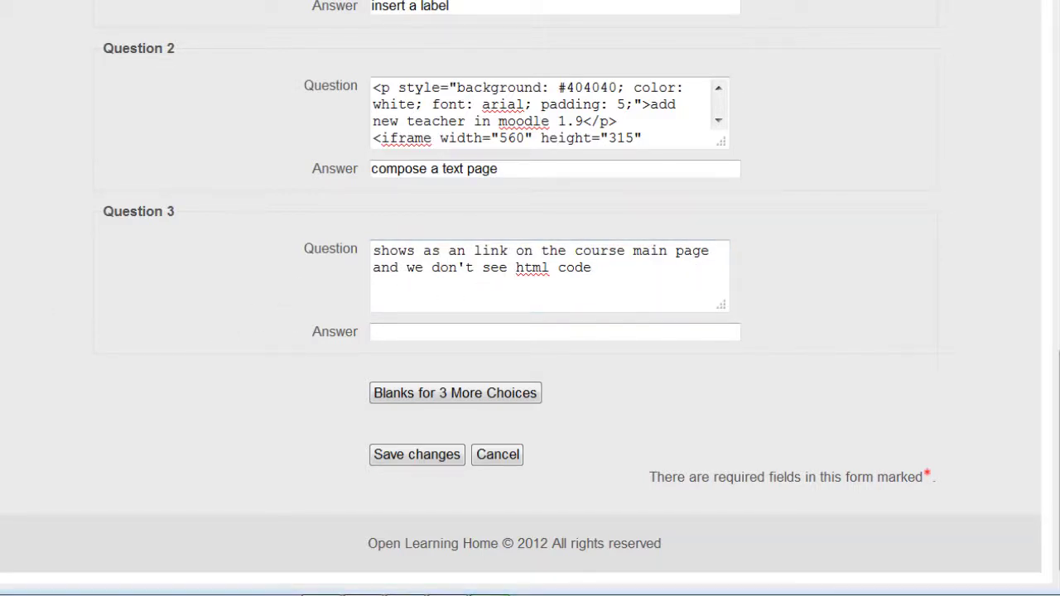
{"action": "left_click", "coordinate": [399, 336]}
{"action": "type", "text": "compose a webpage"}
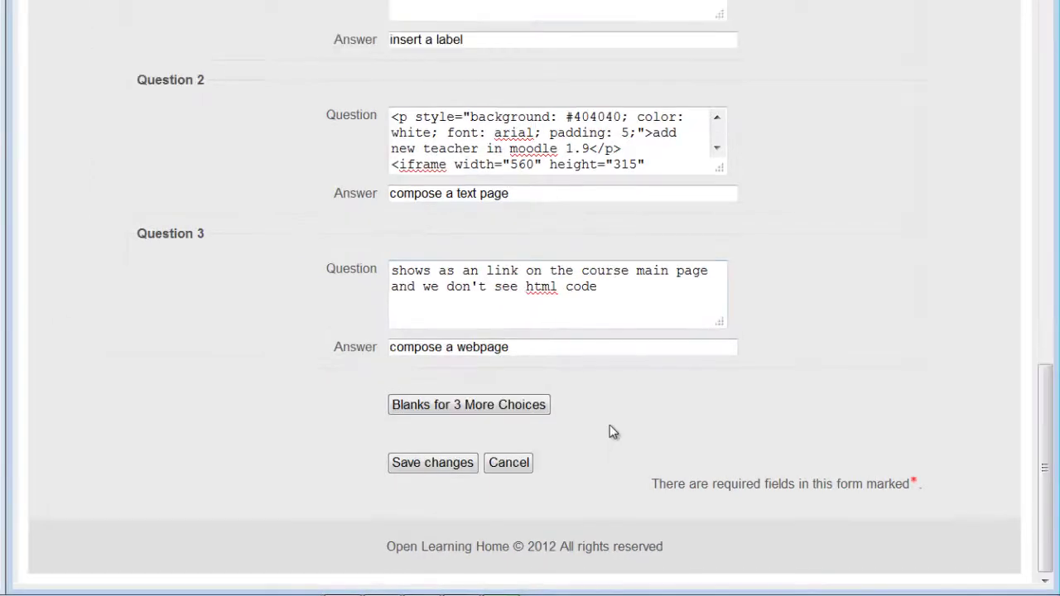
- Add blanks for 3 more choices, enter only the answer "add activity" for Question 4, and save the matching question
{"action": "left_click", "coordinate": [524, 415]}
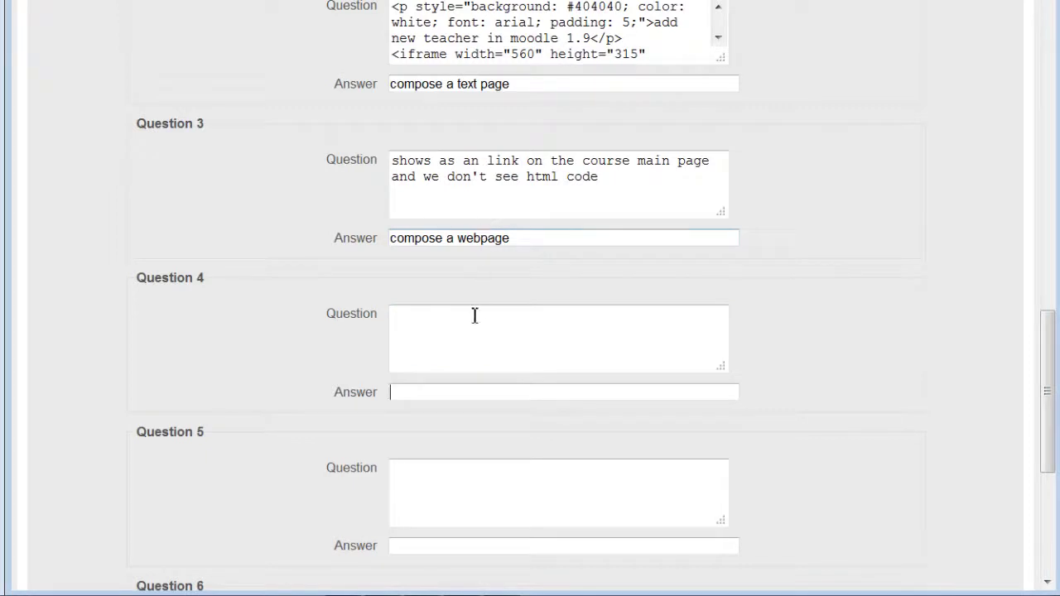
{"action": "left_click", "coordinate": [712, 389]}
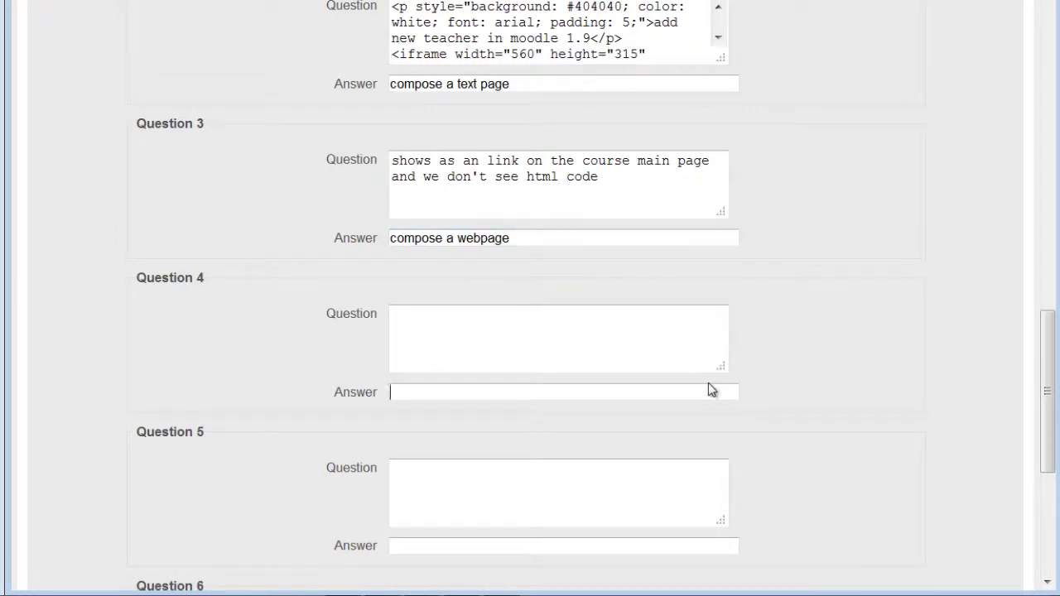
{"action": "type", "text": "add activity"}
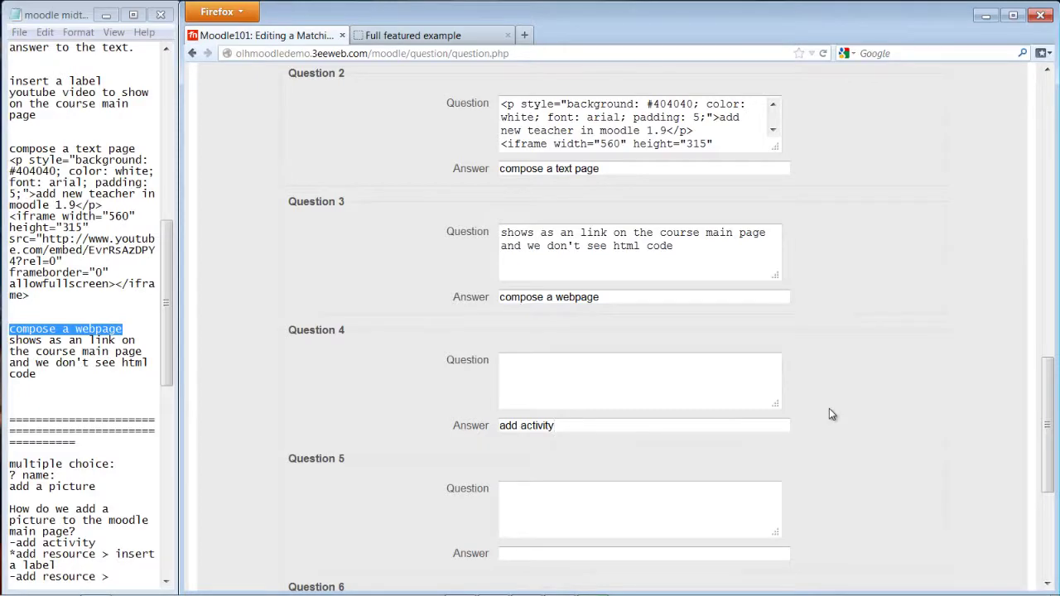
{"action": "scroll", "coordinate": [829, 408], "scroll_direction": "down", "scroll_amount": 6}
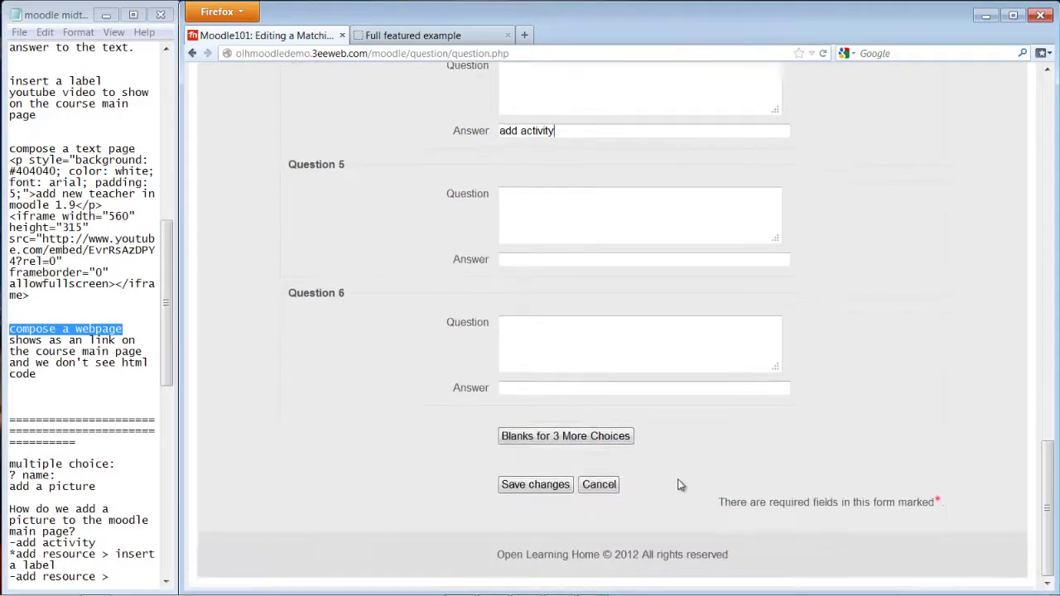
{"action": "left_click", "coordinate": [544, 484]}
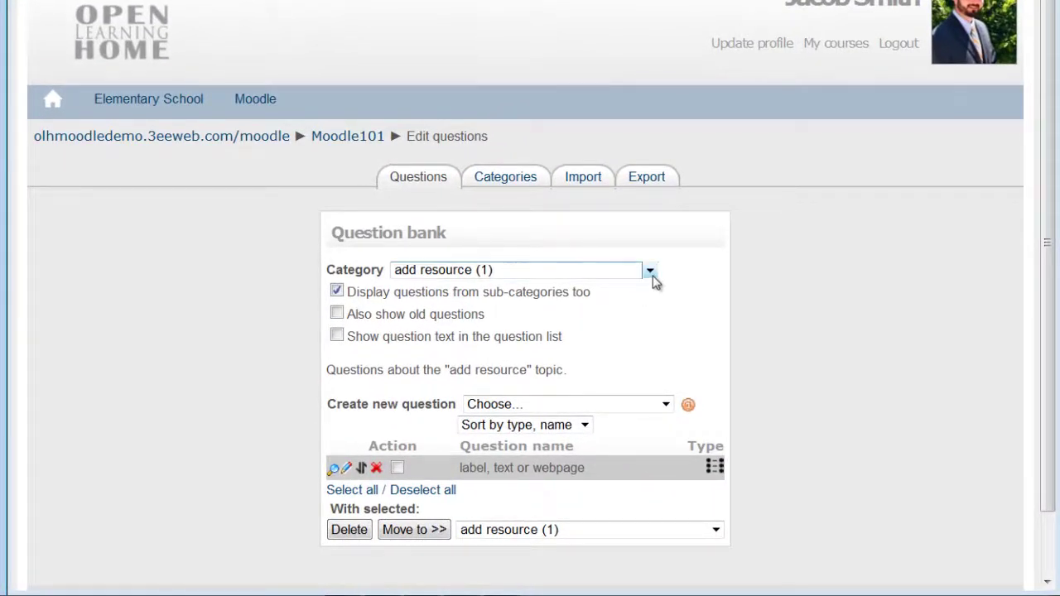
- Start a new Multiple Choice question in the "add resource" category of the question bank
{"action": "left_click", "coordinate": [650, 270]}
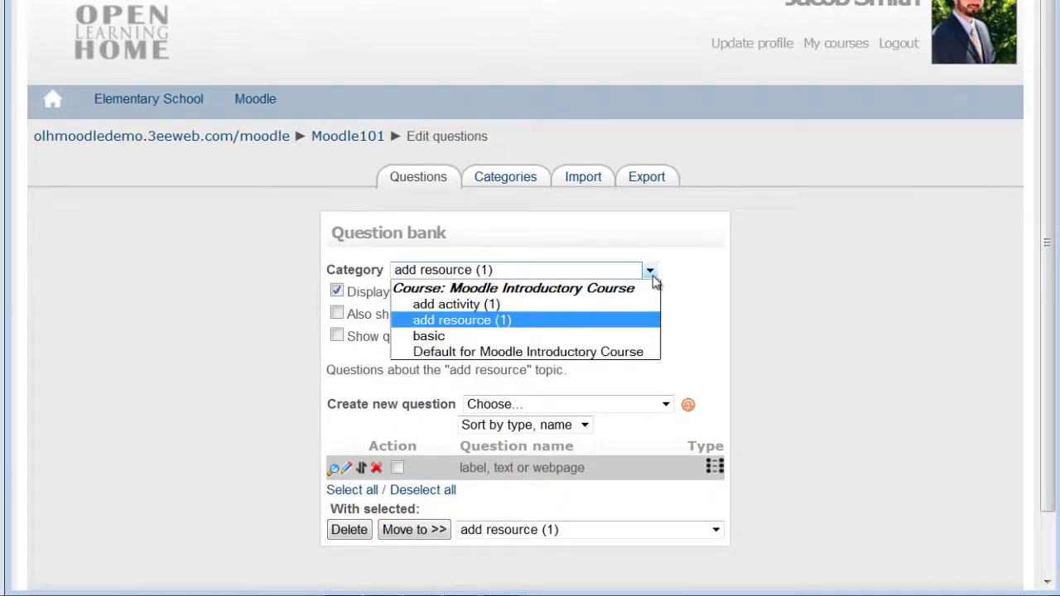
{"action": "left_click", "coordinate": [581, 323]}
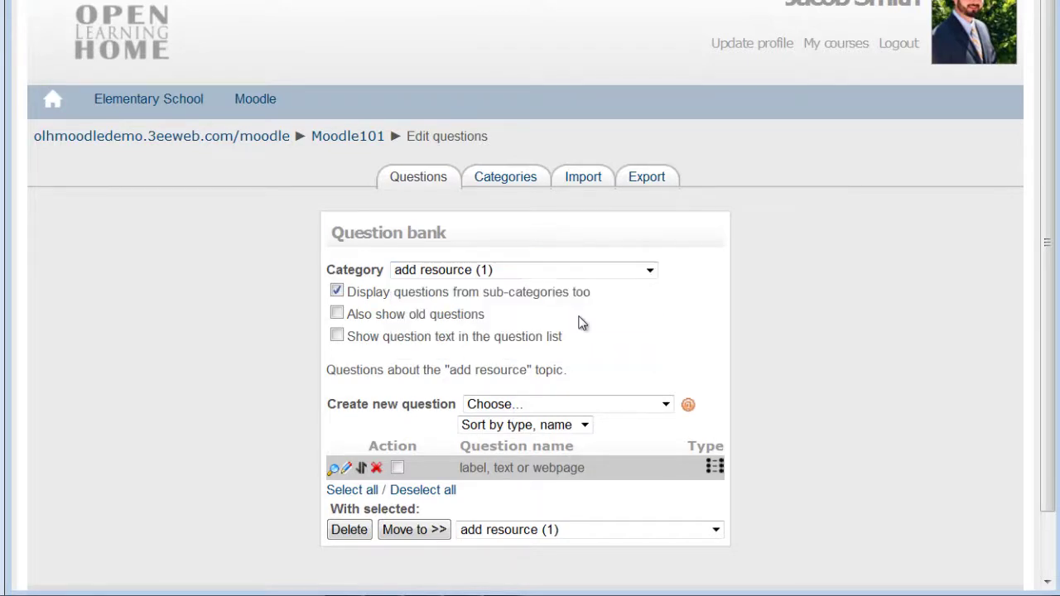
{"action": "left_click", "coordinate": [667, 406]}
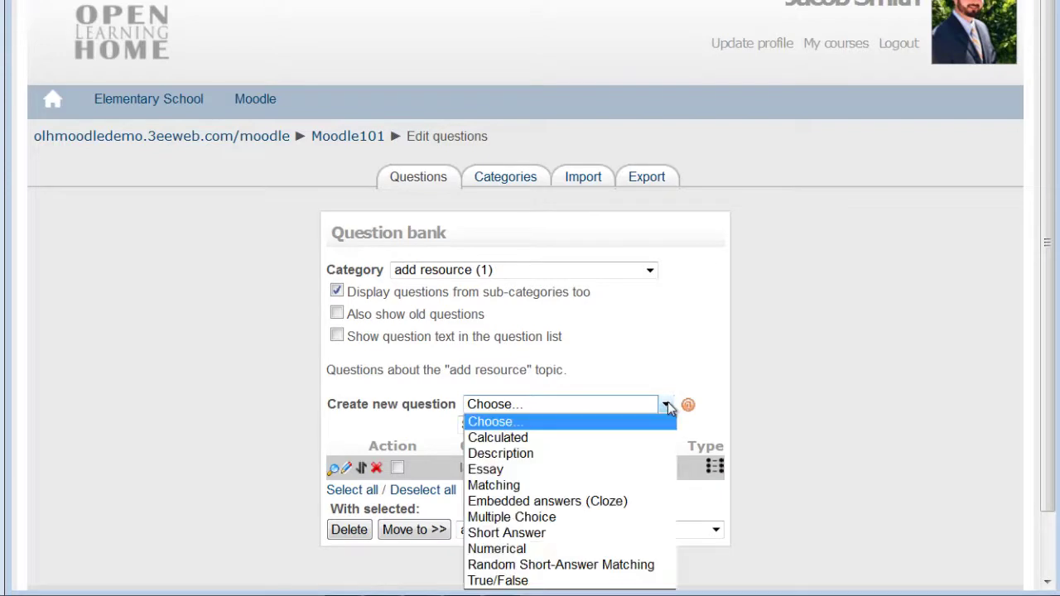
{"action": "left_click", "coordinate": [607, 515]}
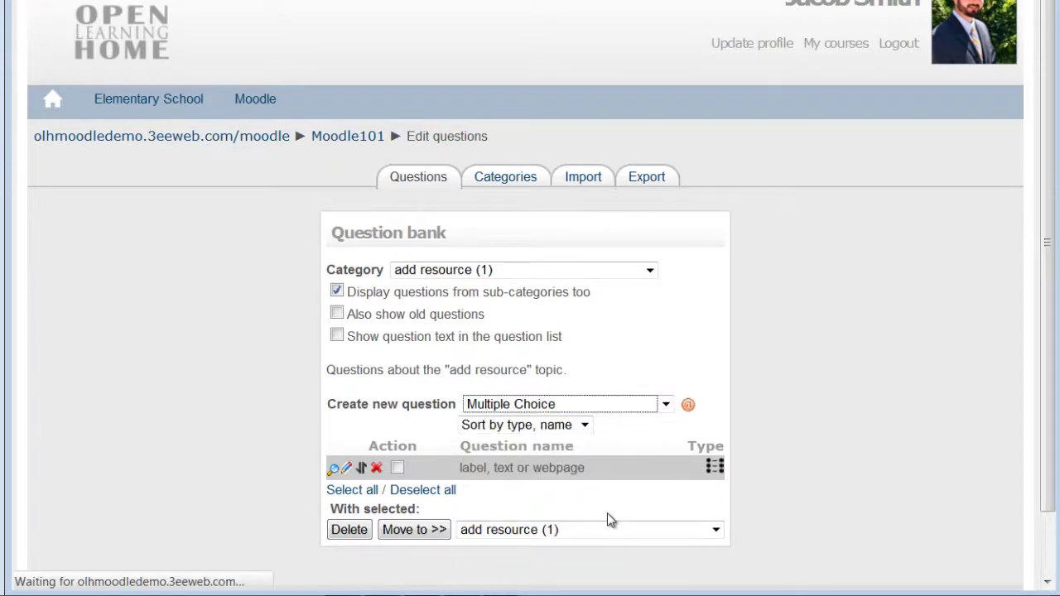
- Name the multiple choice question "add a picture" and enter the text "How do we add a picture to the moodle main page?"
{"action": "left_click", "coordinate": [421, 278]}
{"action": "type", "text": "add a picture"}
{"action": "left_click", "coordinate": [410, 331]}
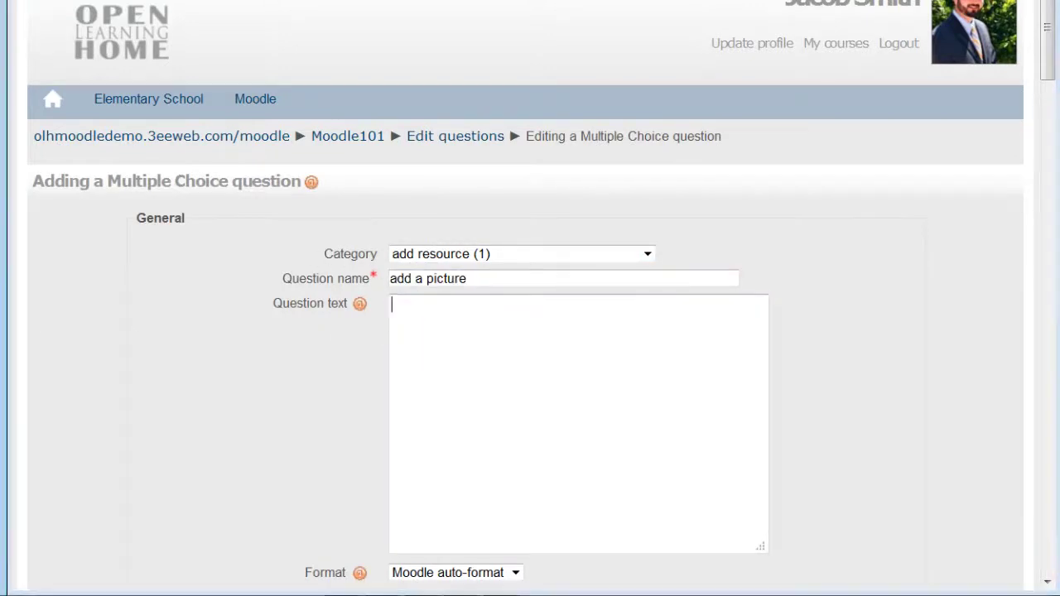
{"action": "left_click", "coordinate": [429, 324]}
{"action": "type", "text": "How do we add a picture to the moodle main page?"}
{"action": "left_click", "coordinate": [883, 413]}
- Enter "add activity" as the Choice 1 answer, leaving its grade at None
{"action": "scroll", "coordinate": [883, 413], "scroll_direction": "down", "scroll_amount": 5}
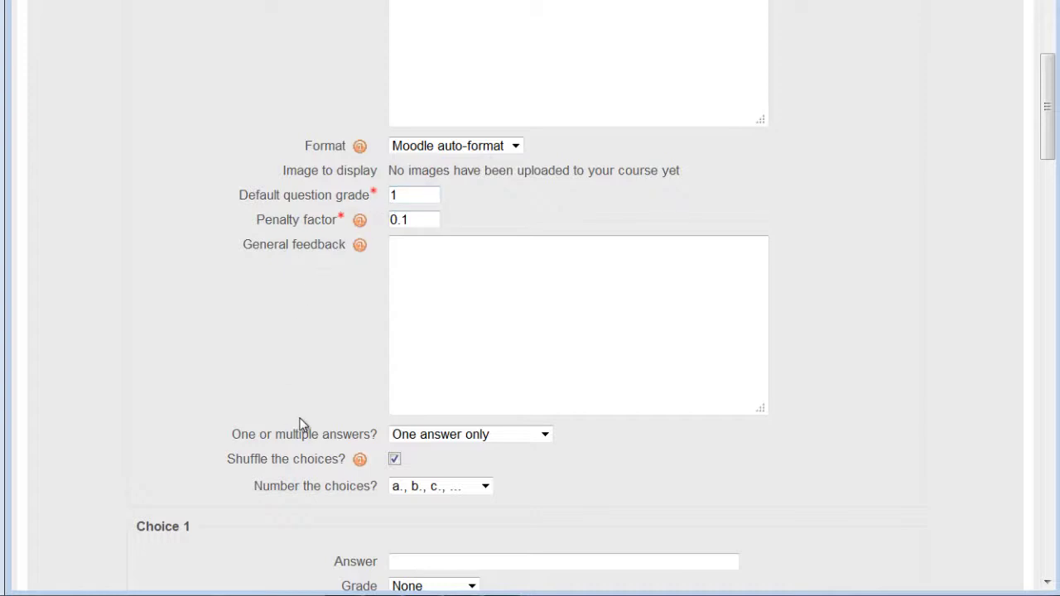
{"action": "scroll", "coordinate": [302, 424], "scroll_direction": "down", "scroll_amount": 2}
{"action": "scroll", "coordinate": [302, 424], "scroll_direction": "down", "scroll_amount": 2}
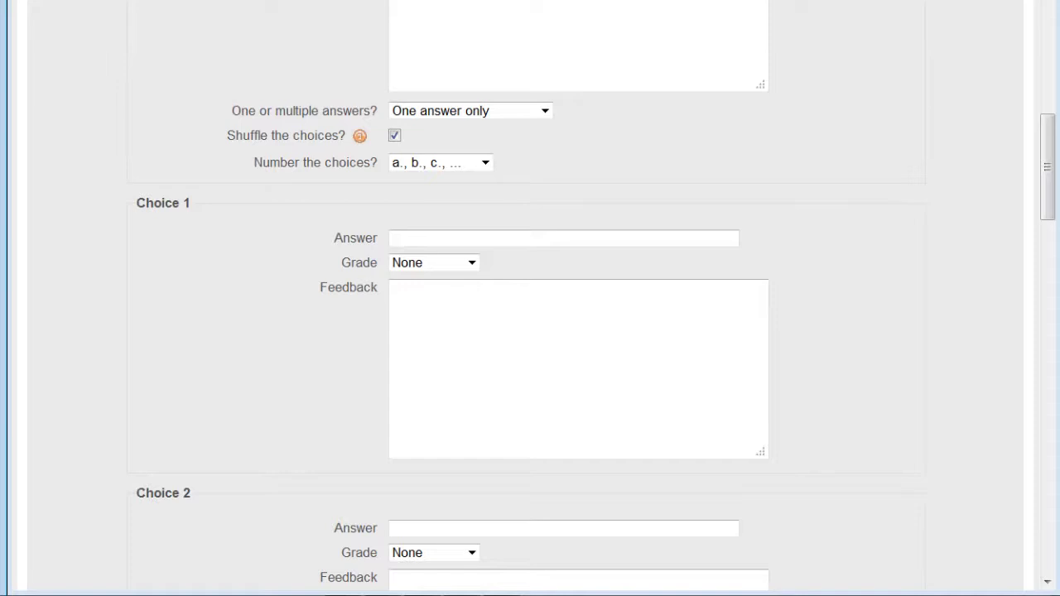
{"action": "left_click", "coordinate": [404, 242]}
{"action": "type", "text": "add activity"}
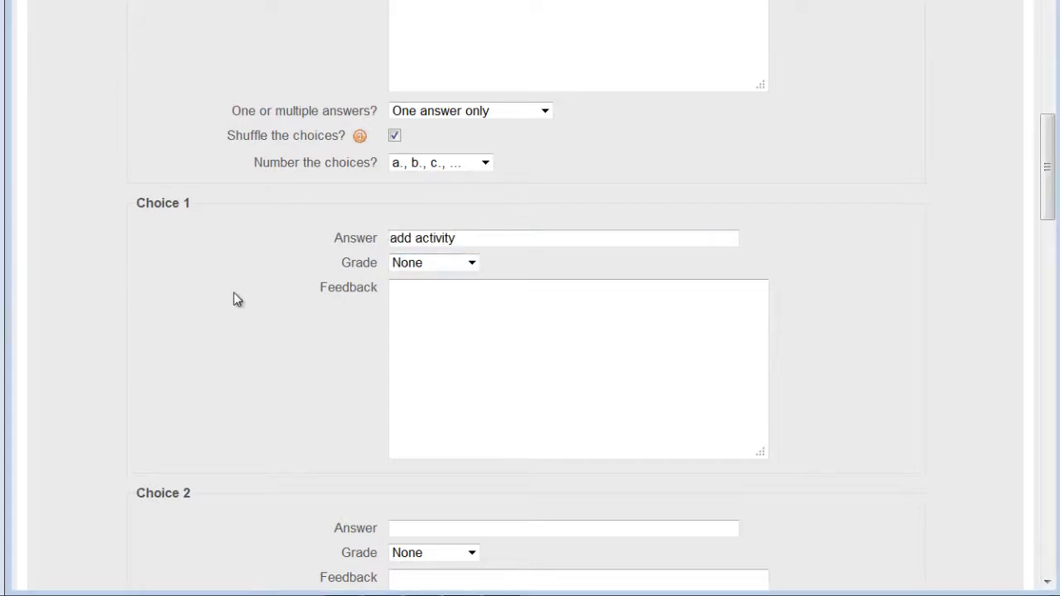
- Enter "add resource > insert a label" as the Choice 2 answer and give it a grade of 100 %
{"action": "scroll", "coordinate": [217, 359], "scroll_direction": "down", "scroll_amount": 3}
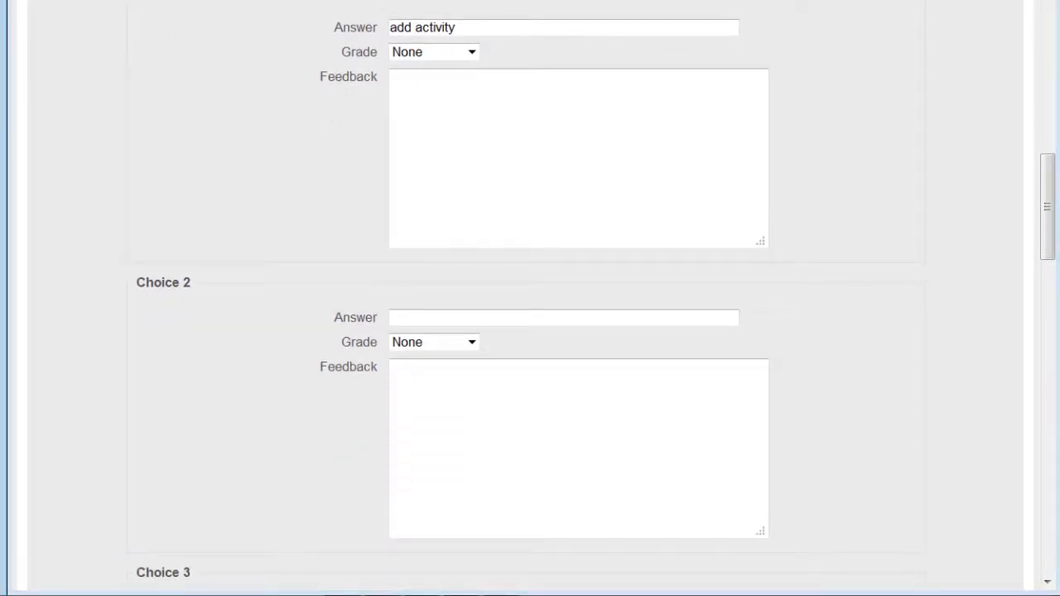
{"action": "left_click", "coordinate": [471, 321]}
{"action": "type", "text": "add resource > insert a label"}
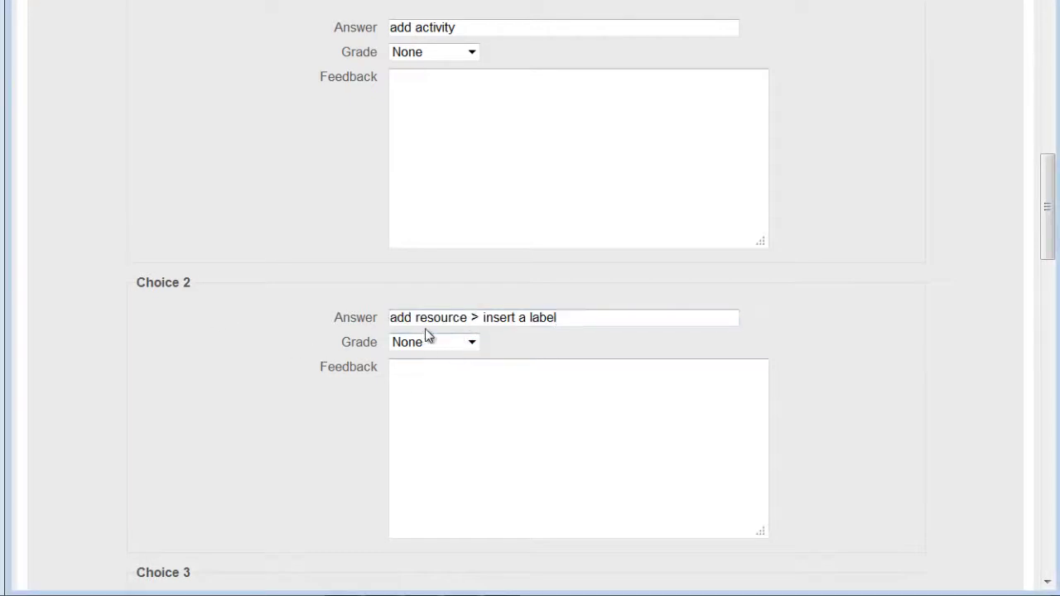
{"action": "left_click", "coordinate": [473, 344]}
{"action": "left_click_drag", "start_coordinate": [474, 156], "coordinate": [469, 105]}
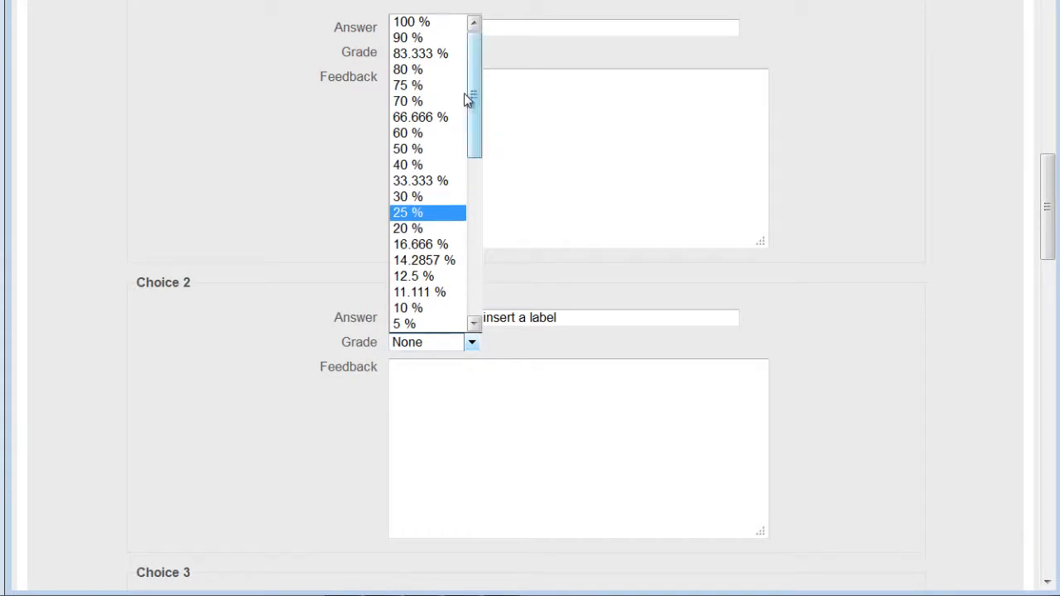
{"action": "left_click", "coordinate": [418, 23]}
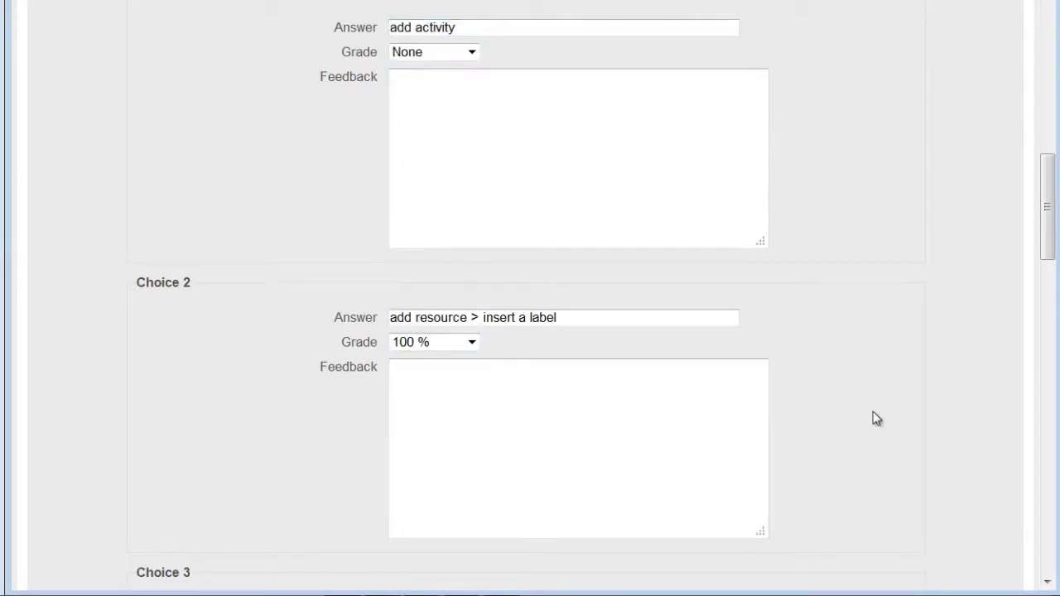
- Enter "add resource > compose a webpage" as the Choice 3 answer and save the "add a picture" question
{"action": "scroll", "coordinate": [874, 414], "scroll_direction": "down", "scroll_amount": 5}
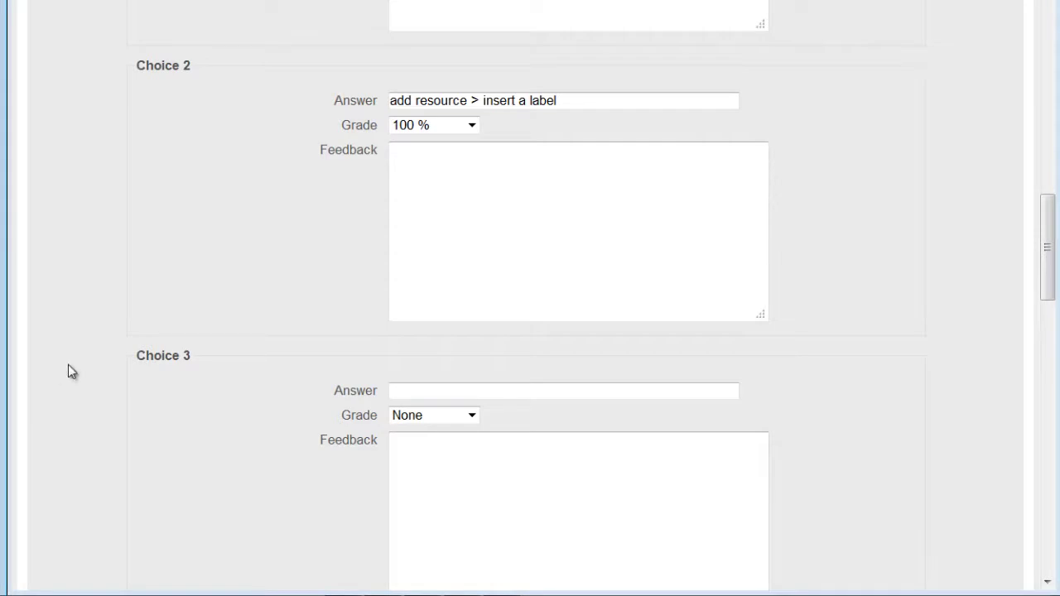
{"action": "left_click", "coordinate": [421, 390]}
{"action": "type", "text": "add resource > compose a webpage"}
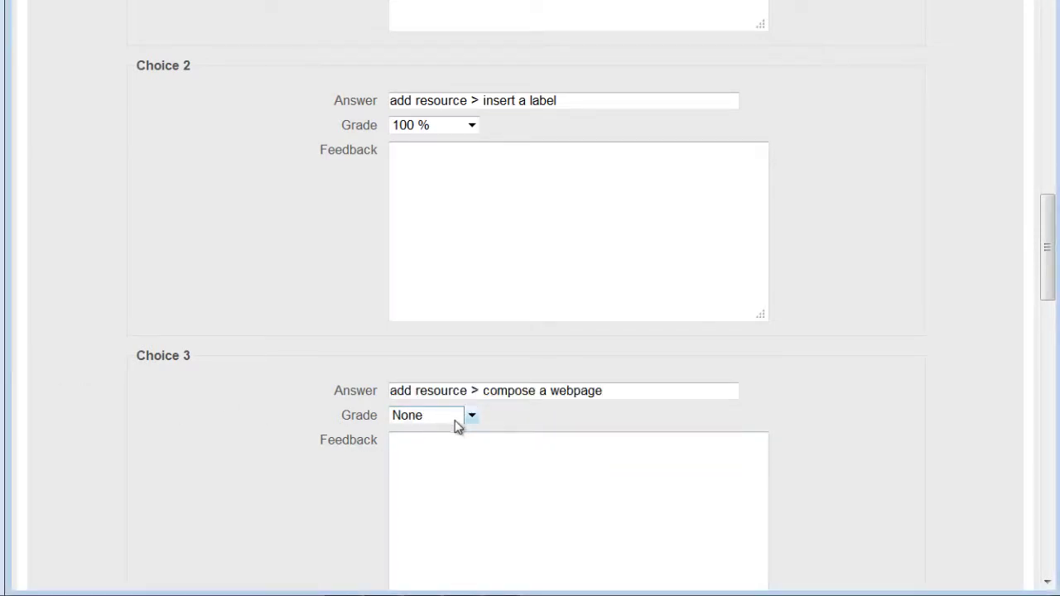
{"action": "left_click_drag", "start_coordinate": [1048, 273], "coordinate": [1021, 556]}
{"action": "left_click", "coordinate": [458, 468]}
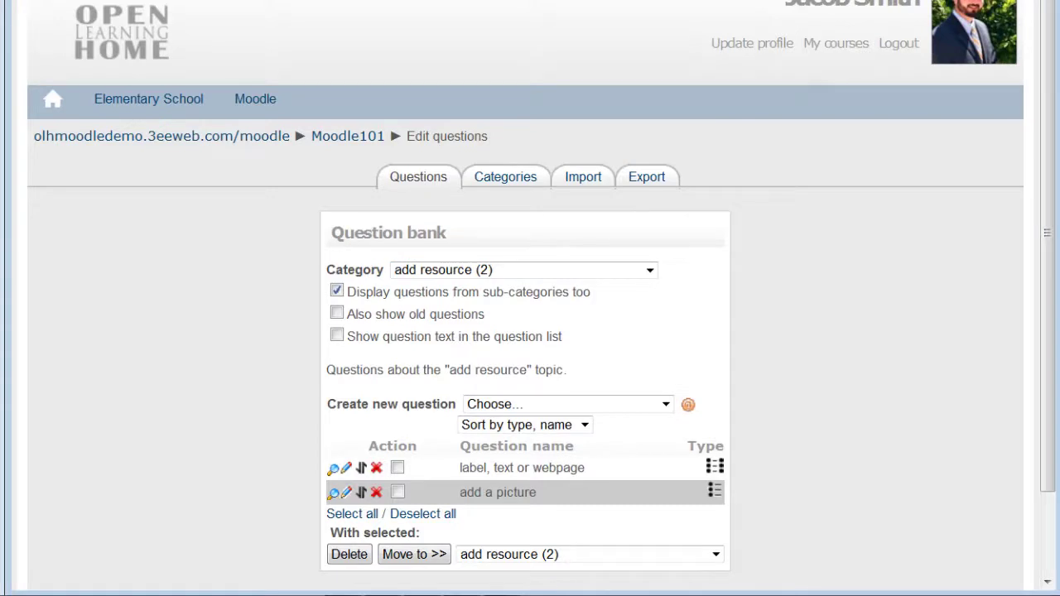
- Create another Multiple Choice question named "navigation block" with the text "How do we add a navigation block?"
{"action": "left_click", "coordinate": [665, 404]}
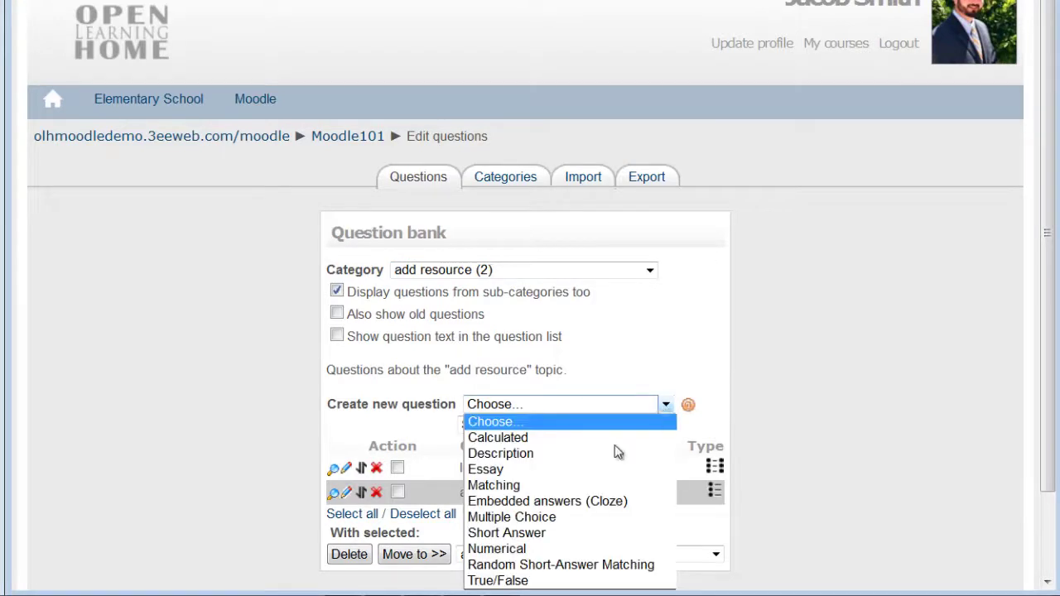
{"action": "left_click", "coordinate": [555, 517]}
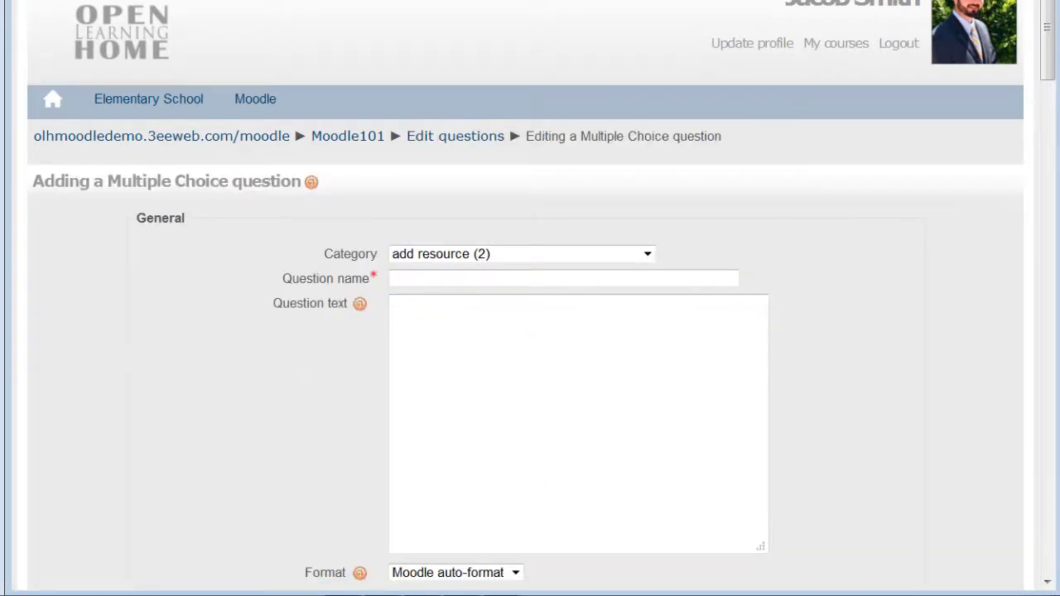
{"action": "left_click", "coordinate": [414, 279]}
{"action": "type", "text": "navigation block"}
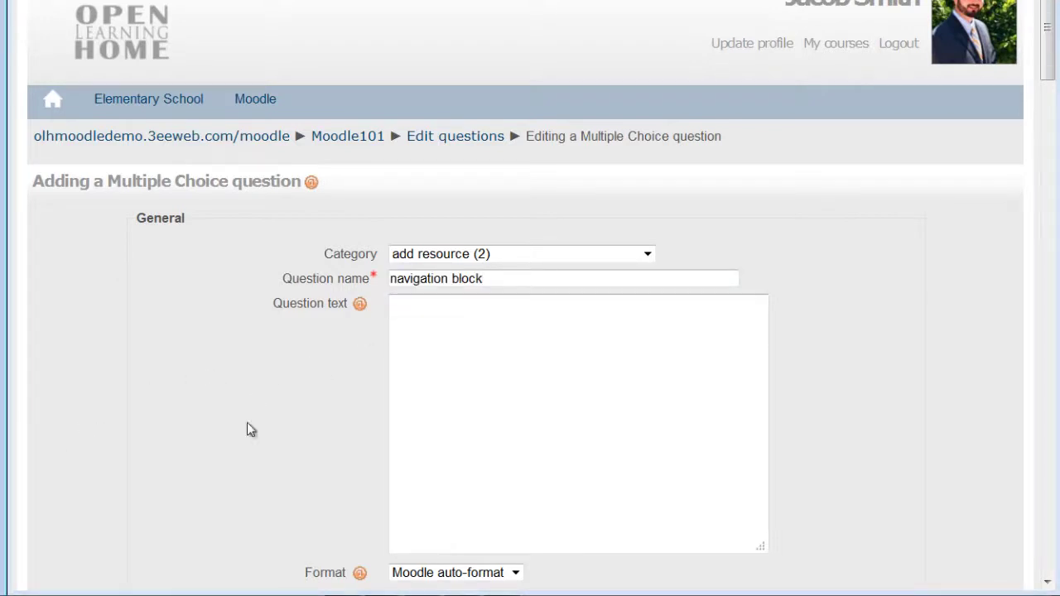
{"action": "left_click", "coordinate": [558, 371]}
{"action": "type", "text": "How do we add a navigation block?"}
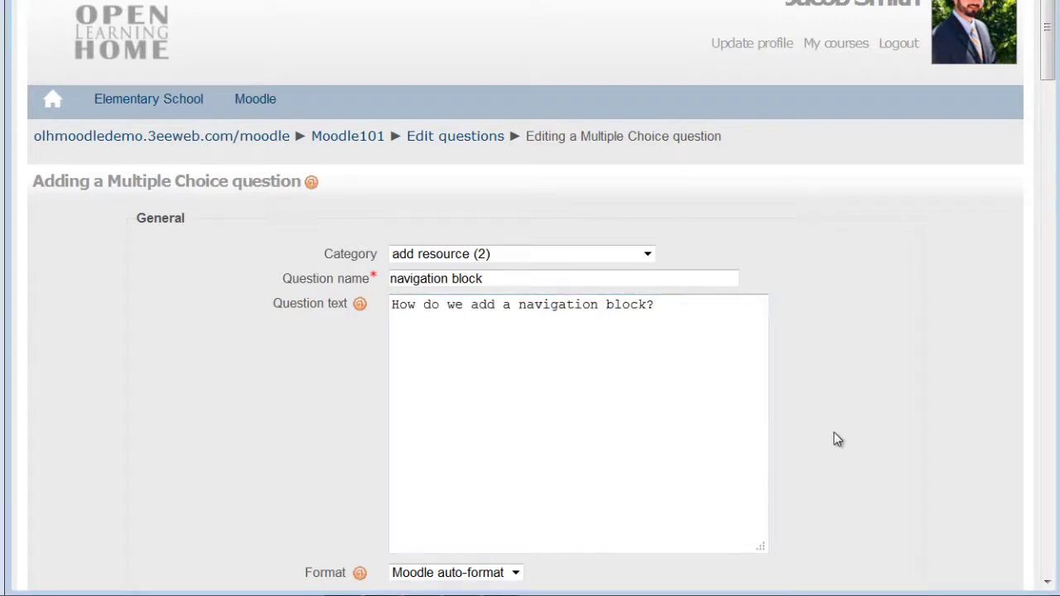
- Enter "blocks > add > HTML" as the Choice 1 answer of the navigation block question and grade it 100 %
{"action": "scroll", "coordinate": [836, 438], "scroll_direction": "down", "scroll_amount": 2}
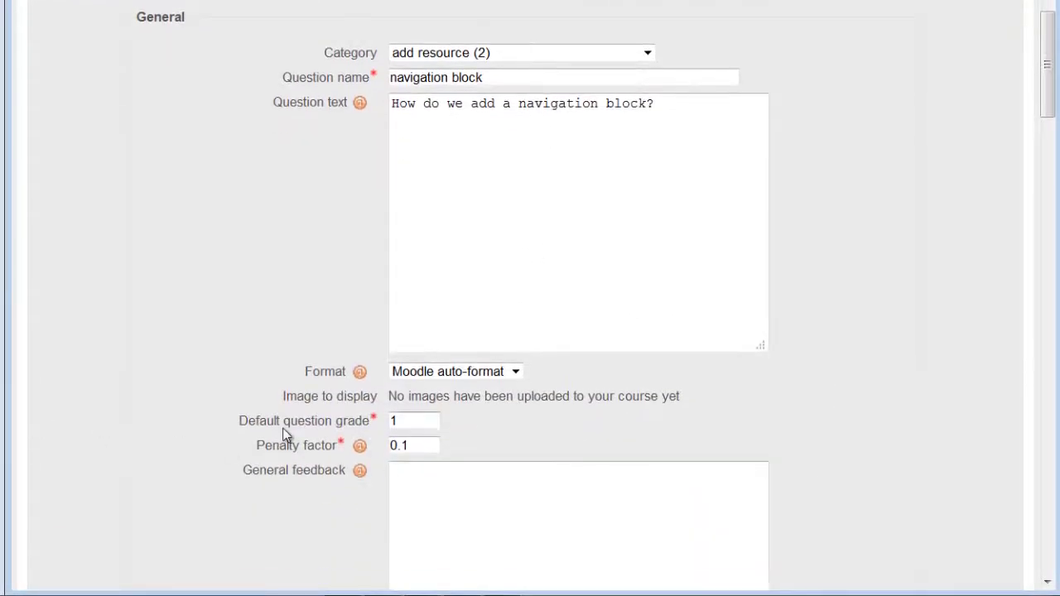
{"action": "scroll", "coordinate": [284, 433], "scroll_direction": "down", "scroll_amount": 4}
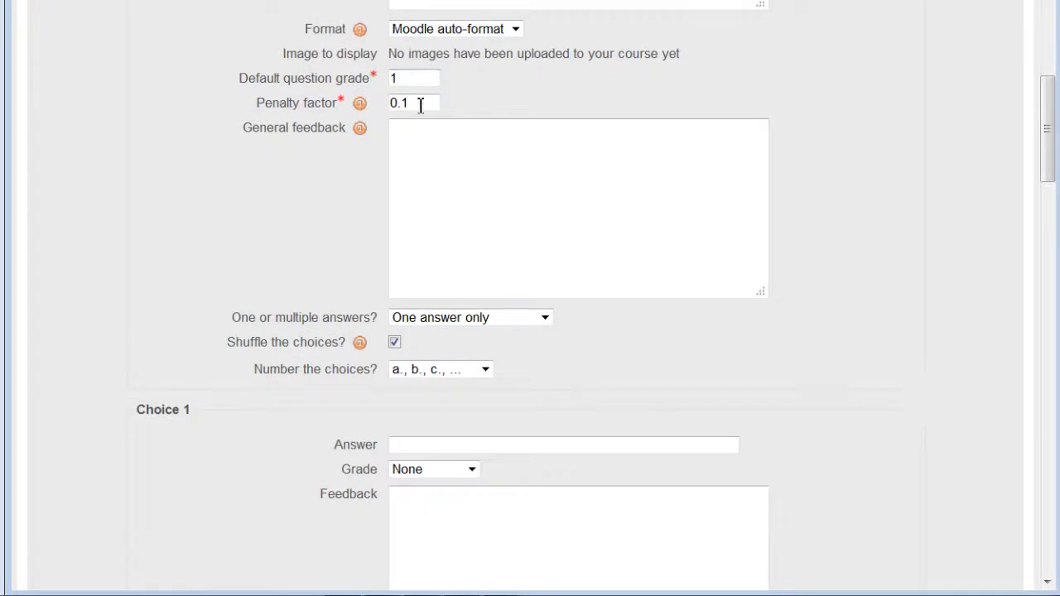
{"action": "scroll", "coordinate": [262, 367], "scroll_direction": "down", "scroll_amount": 3}
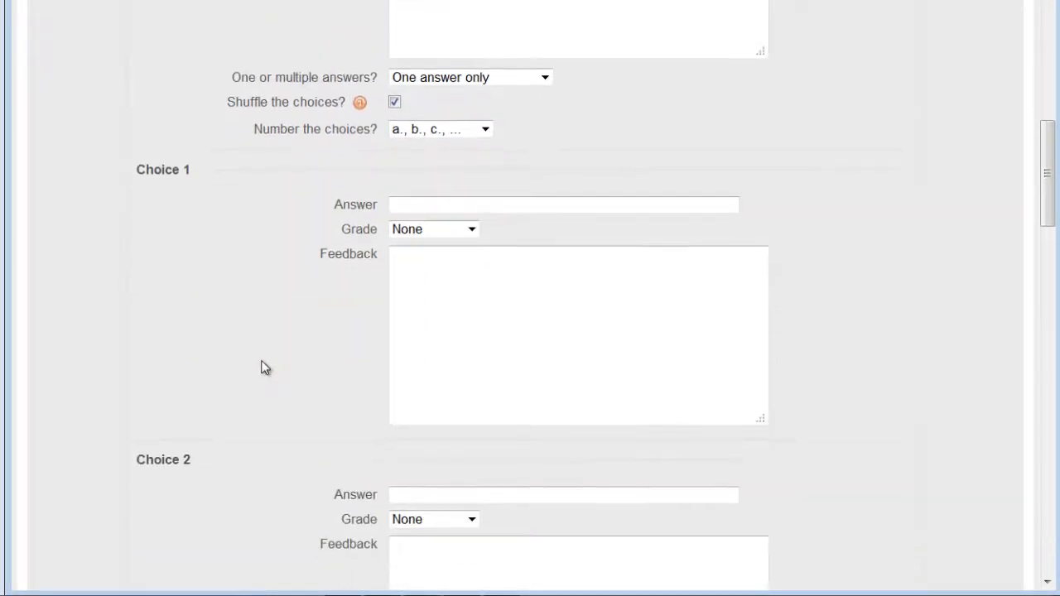
{"action": "scroll", "coordinate": [262, 366], "scroll_direction": "down", "scroll_amount": 1}
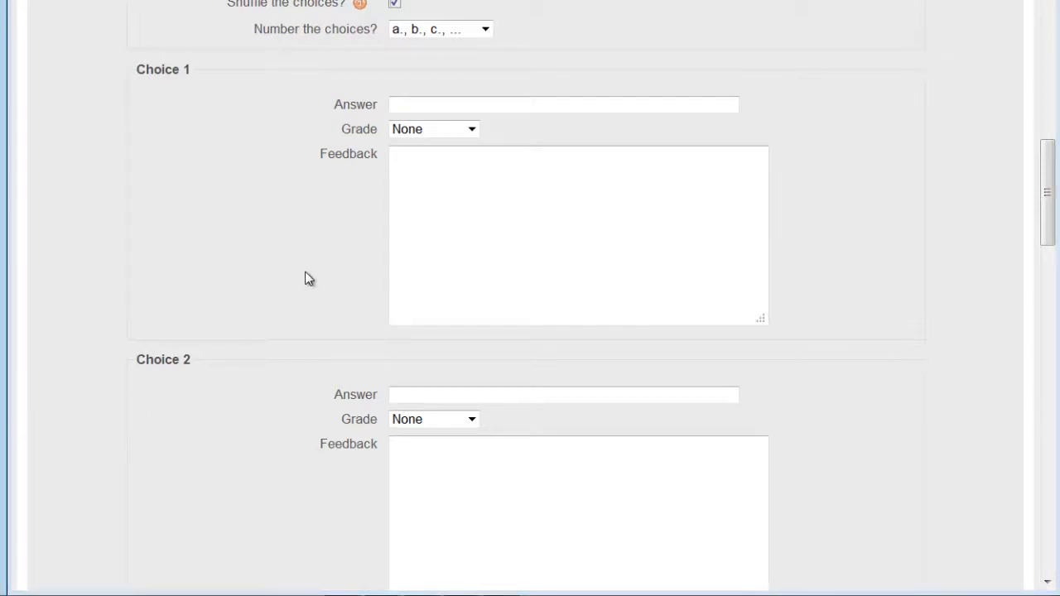
{"action": "left_click", "coordinate": [436, 106]}
{"action": "type", "text": "blocks > add > HTML"}
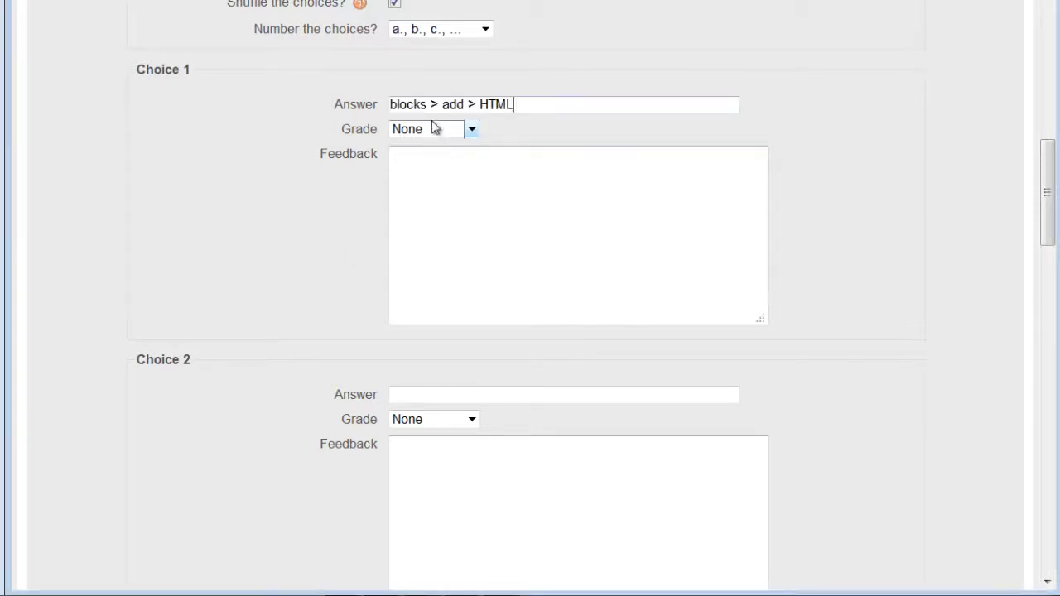
{"action": "left_click", "coordinate": [472, 130]}
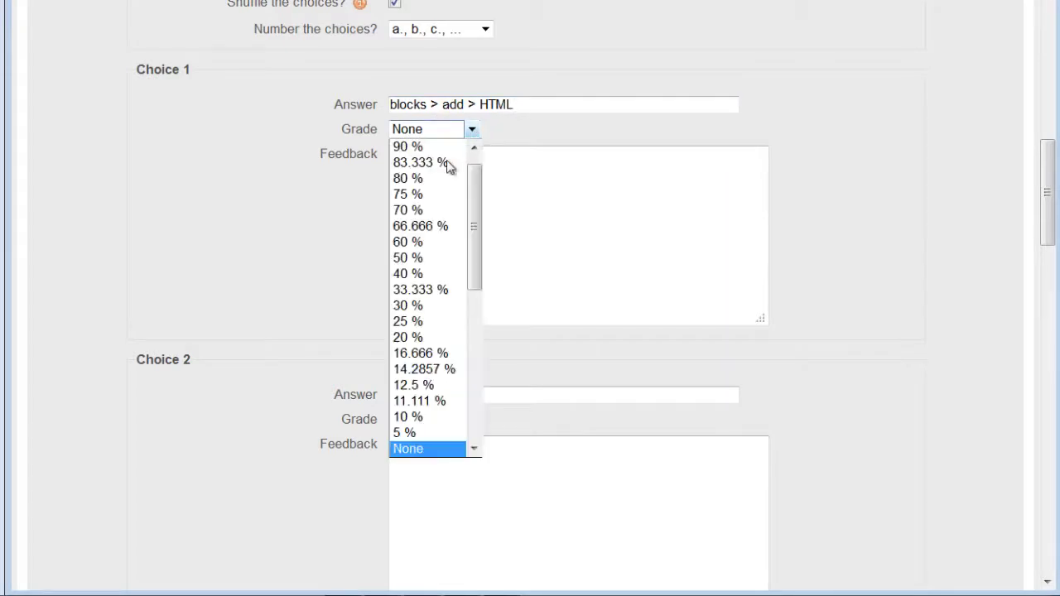
{"action": "left_click_drag", "start_coordinate": [478, 202], "coordinate": [475, 169]}
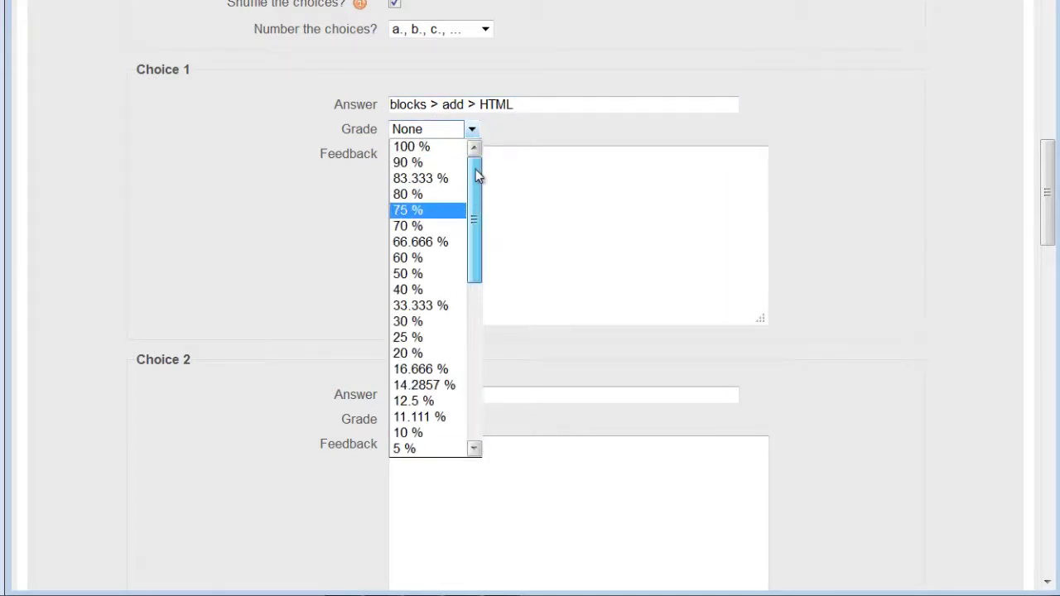
{"action": "left_click", "coordinate": [407, 147]}
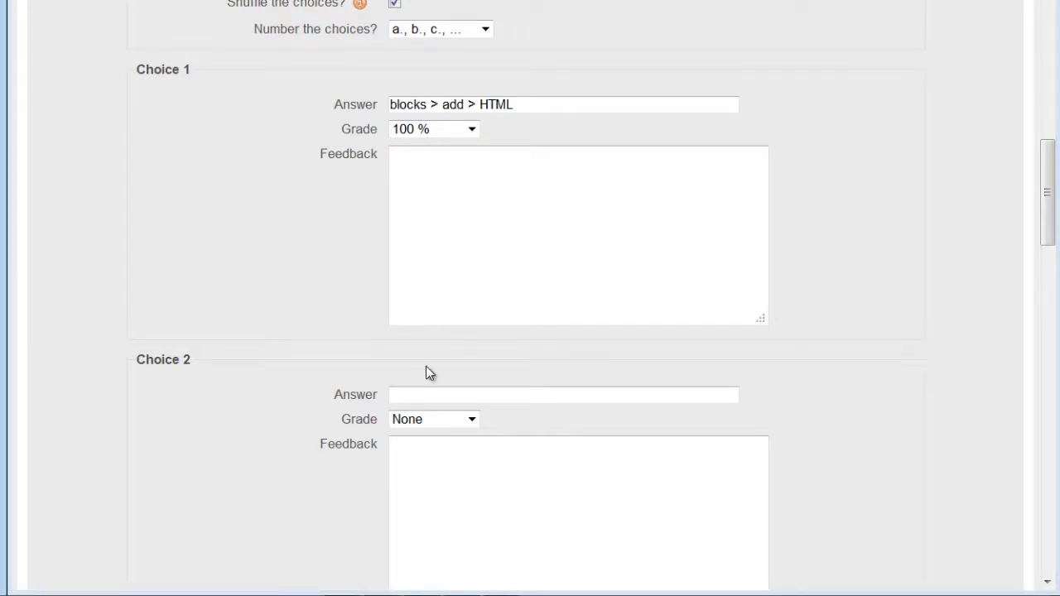
- Enter "add resource > insert a label" and "add resource > compose a webpage" as Choices 2 and 3, and save the navigation block question
{"action": "left_click", "coordinate": [584, 397]}
{"action": "type", "text": "add resource > insert a label"}
{"action": "scroll", "coordinate": [876, 421], "scroll_direction": "down", "scroll_amount": 3}
{"action": "scroll", "coordinate": [877, 421], "scroll_direction": "down", "scroll_amount": 2}
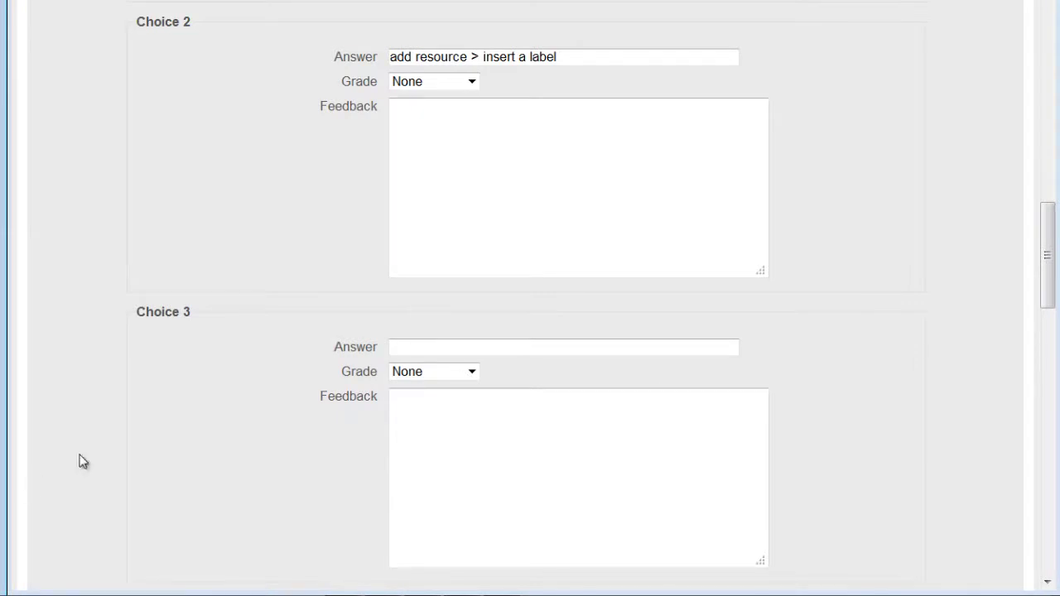
{"action": "left_click", "coordinate": [423, 349]}
{"action": "type", "text": "add resource > compose a webpage"}
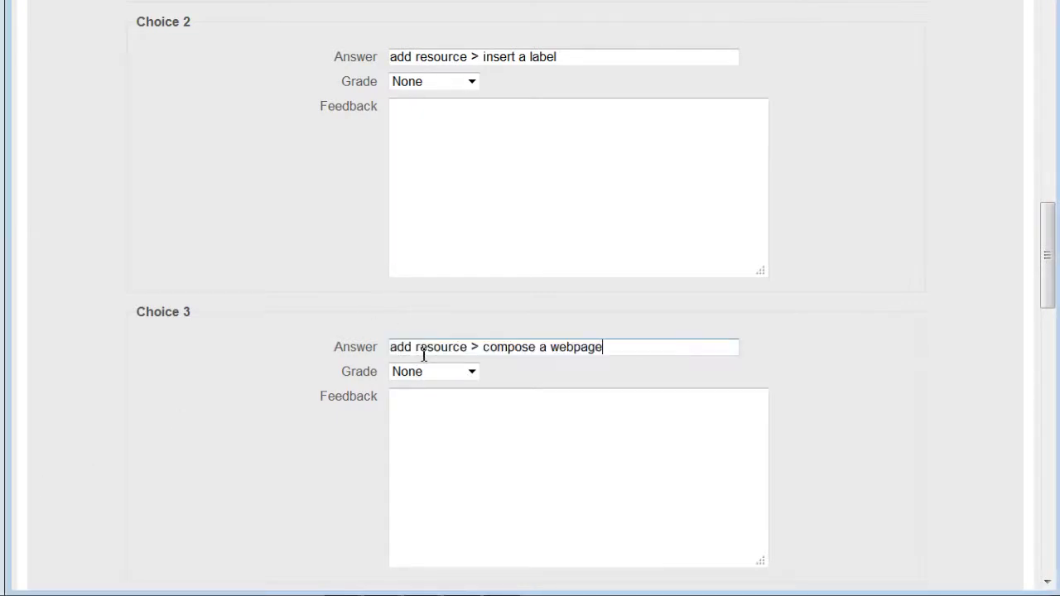
{"action": "scroll", "coordinate": [861, 489], "scroll_direction": "down", "scroll_amount": 3}
{"action": "scroll", "coordinate": [861, 489], "scroll_direction": "down", "scroll_amount": 14}
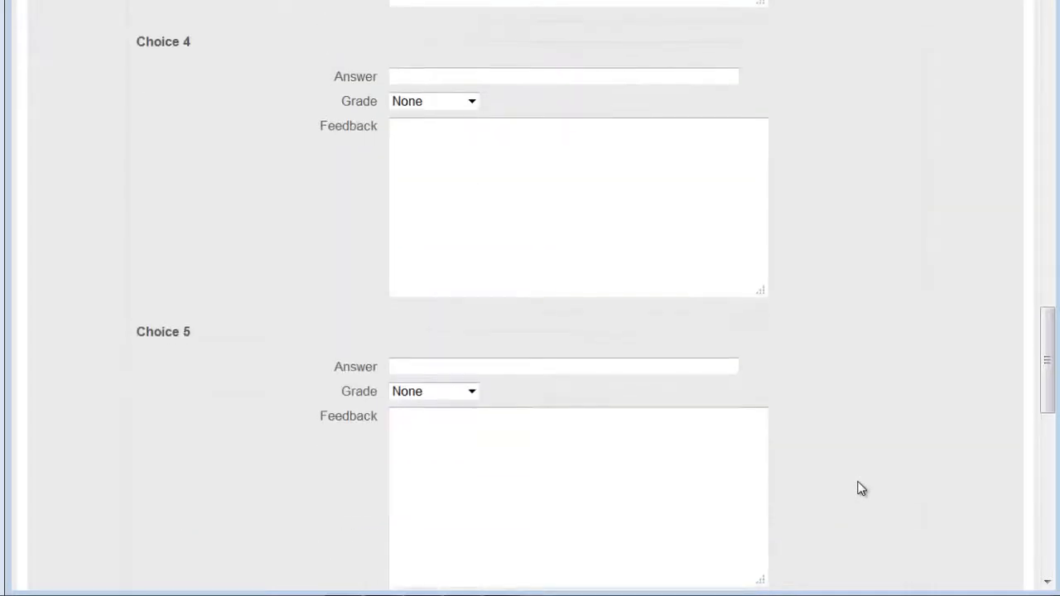
{"action": "left_click", "coordinate": [412, 464]}
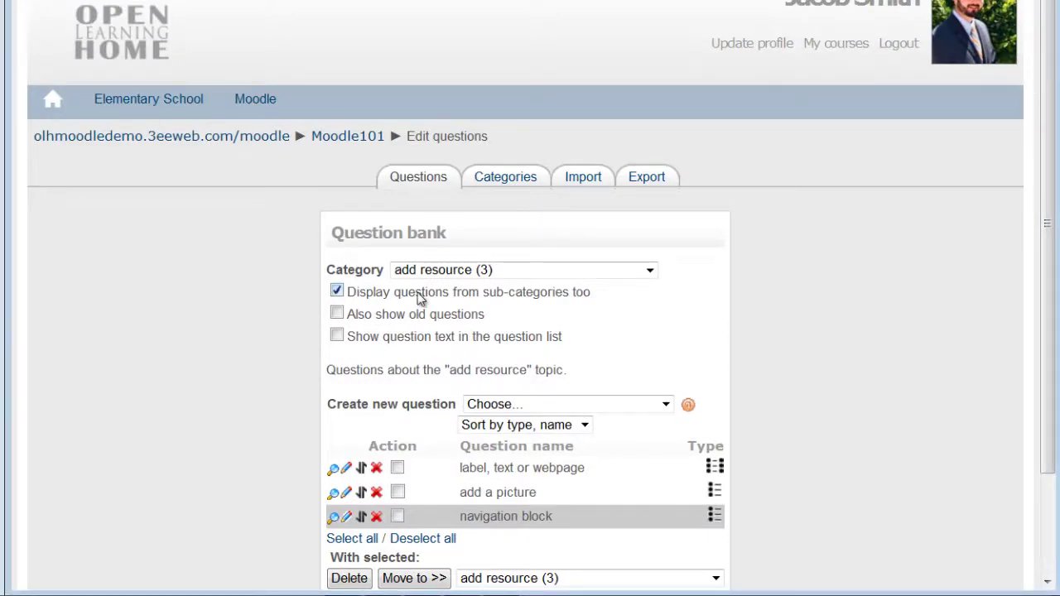
- In the "basic" category, create a True/False question named "Moodle is free" with the text "Moodle is free software."
{"action": "left_click", "coordinate": [544, 274]}
{"action": "left_click", "coordinate": [493, 335]}
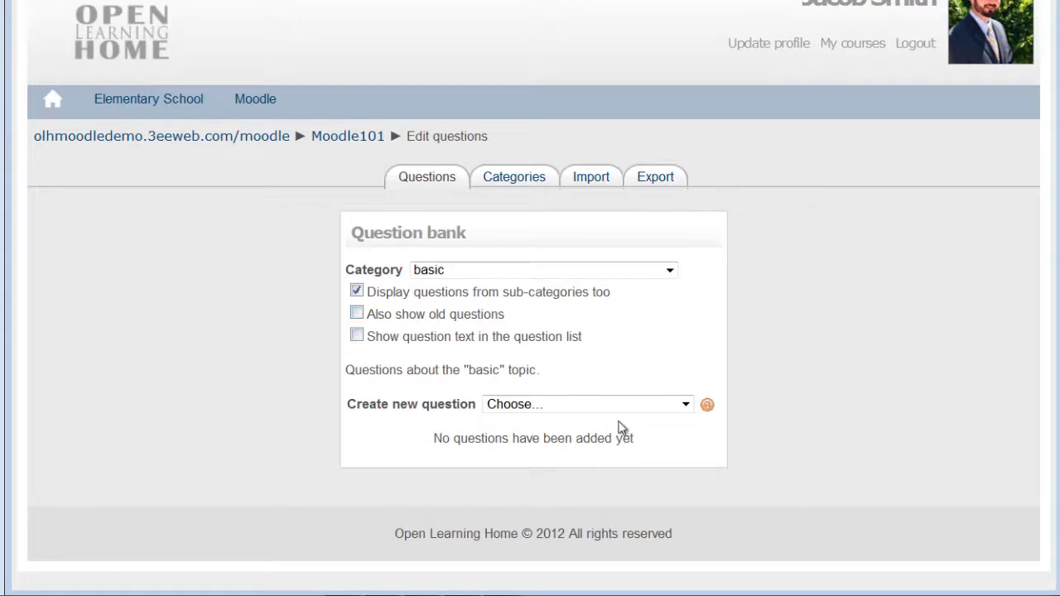
{"action": "left_click", "coordinate": [646, 405]}
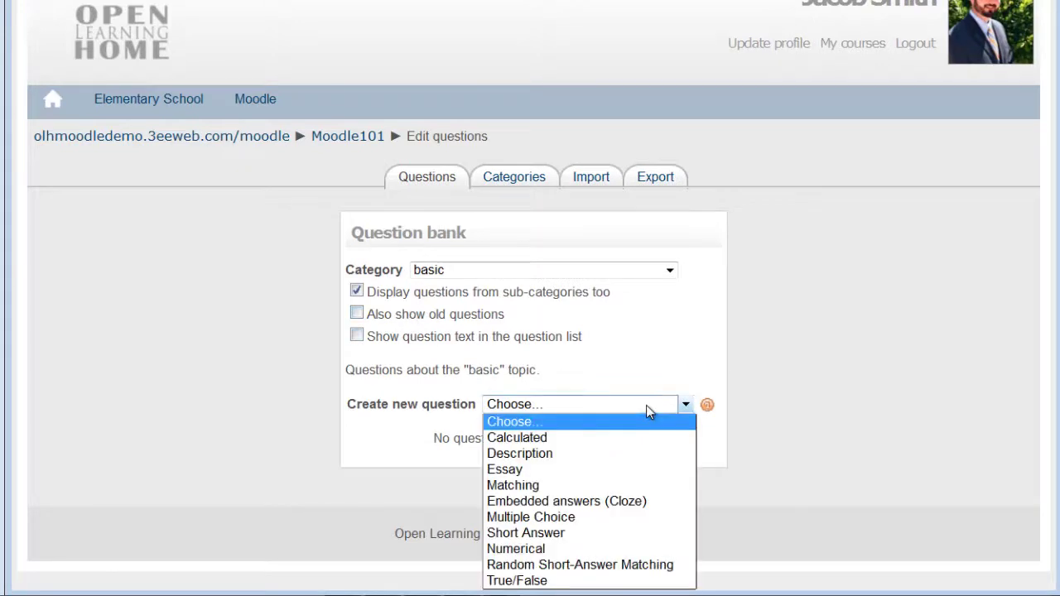
{"action": "left_click", "coordinate": [548, 582]}
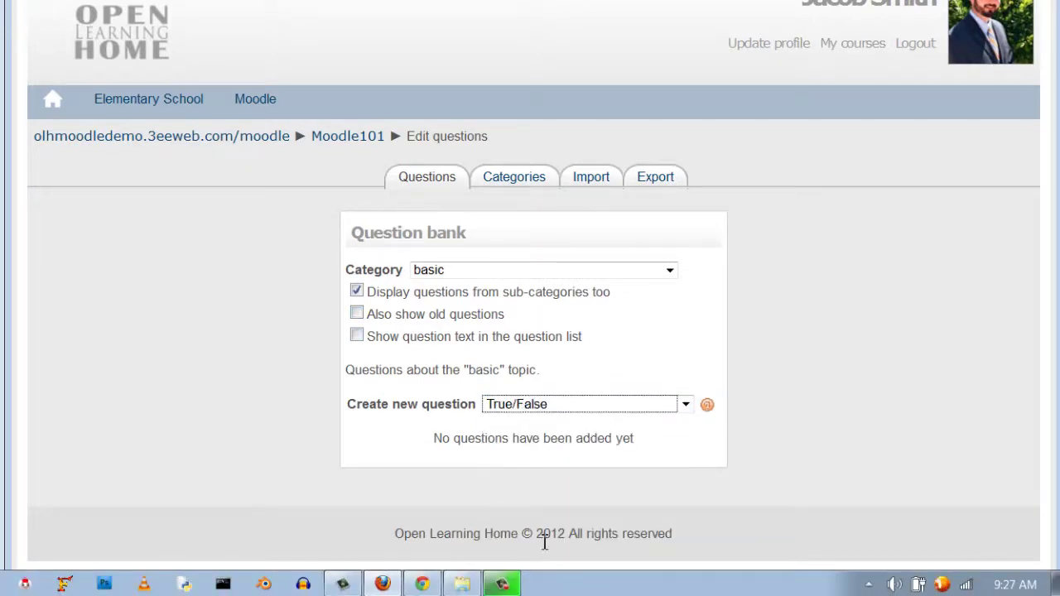
{"action": "scroll", "coordinate": [734, 438], "scroll_direction": "down", "scroll_amount": 3}
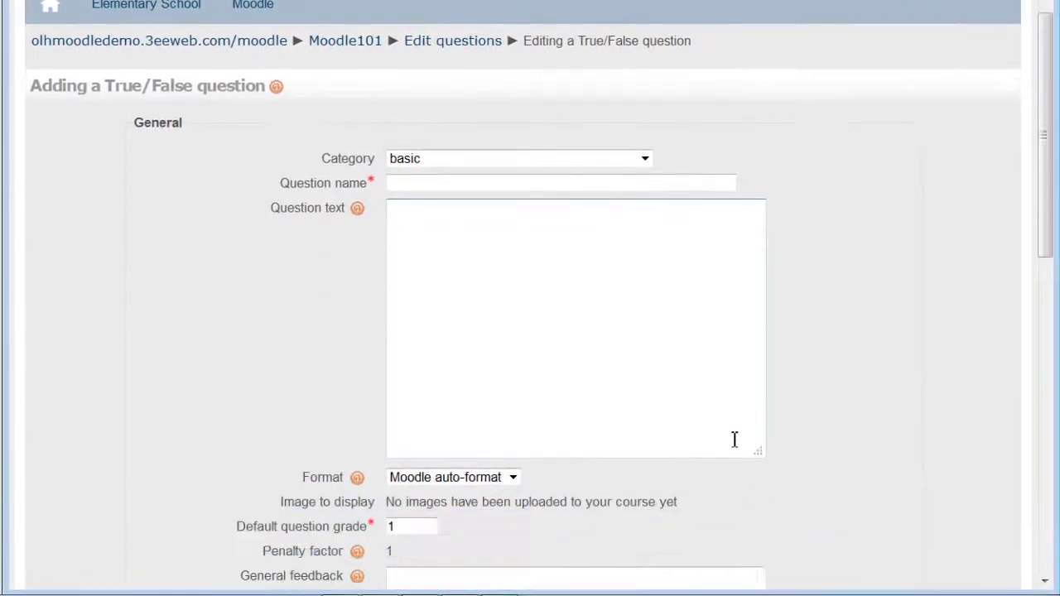
{"action": "left_click", "coordinate": [409, 86]}
{"action": "type", "text": "Moodle is free"}
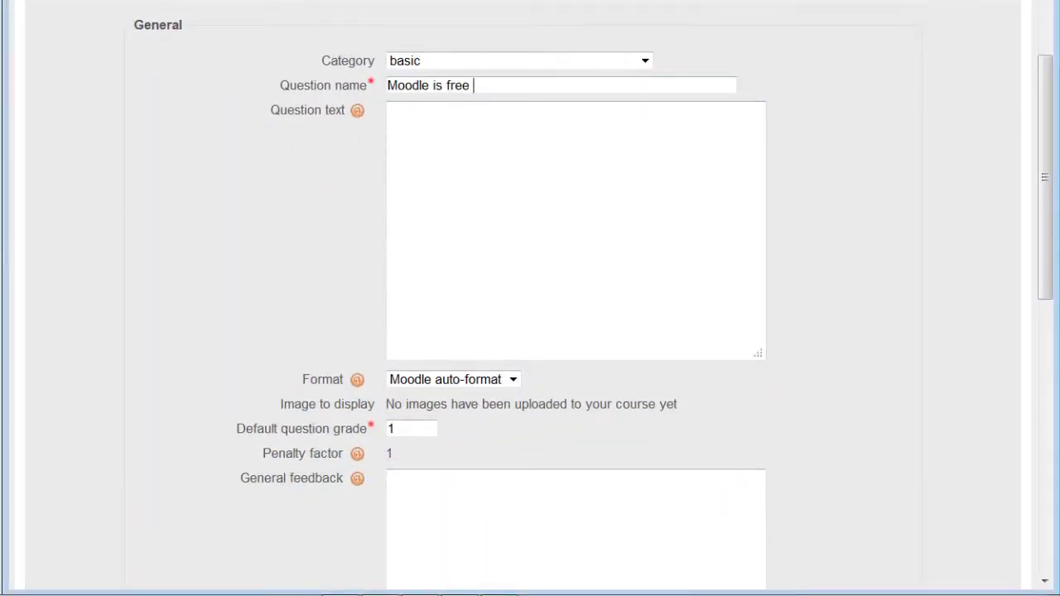
{"action": "left_click", "coordinate": [535, 163]}
{"action": "type", "text": "Moodle is free software."}
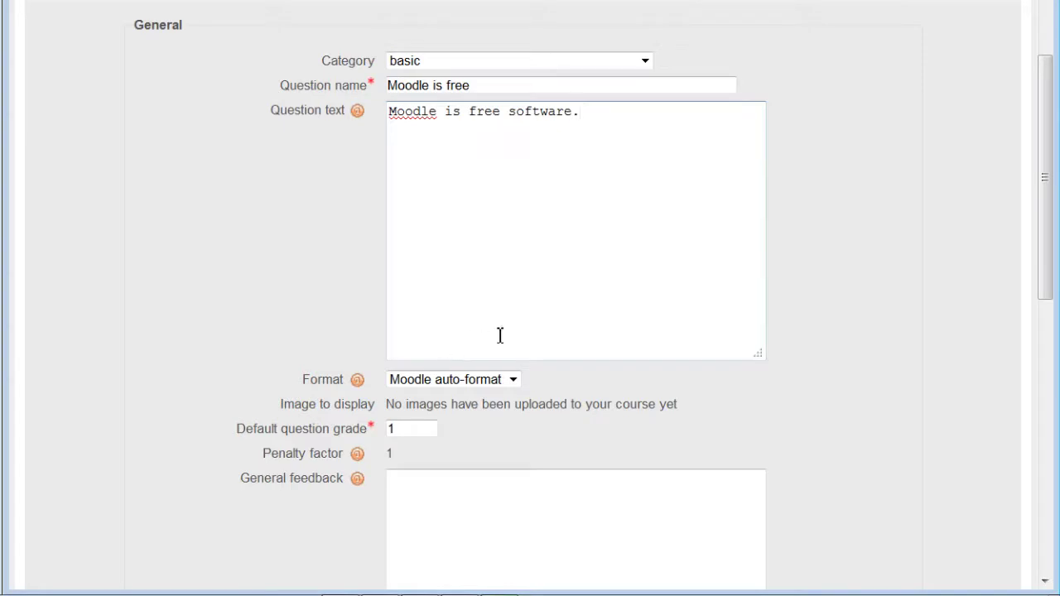
- Set the correct answer of the "Moodle is free" question to True and save the question
{"action": "scroll", "coordinate": [712, 428], "scroll_direction": "down", "scroll_amount": 4}
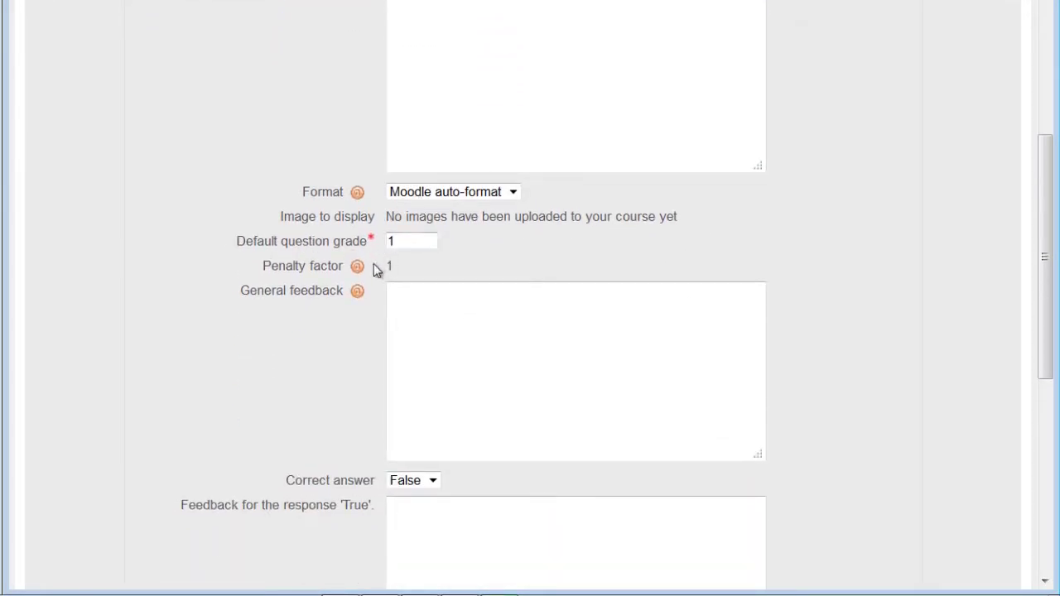
{"action": "scroll", "coordinate": [364, 377], "scroll_direction": "down", "scroll_amount": 3}
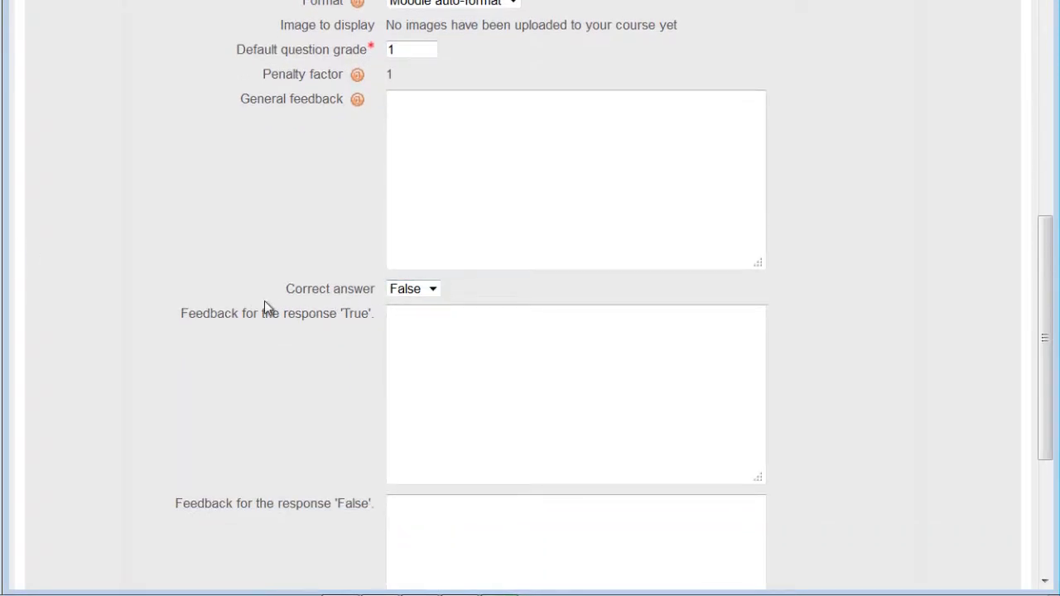
{"action": "left_click", "coordinate": [436, 291]}
{"action": "left_click", "coordinate": [425, 324]}
{"action": "scroll", "coordinate": [778, 426], "scroll_direction": "down", "scroll_amount": 3}
{"action": "left_click", "coordinate": [452, 464]}
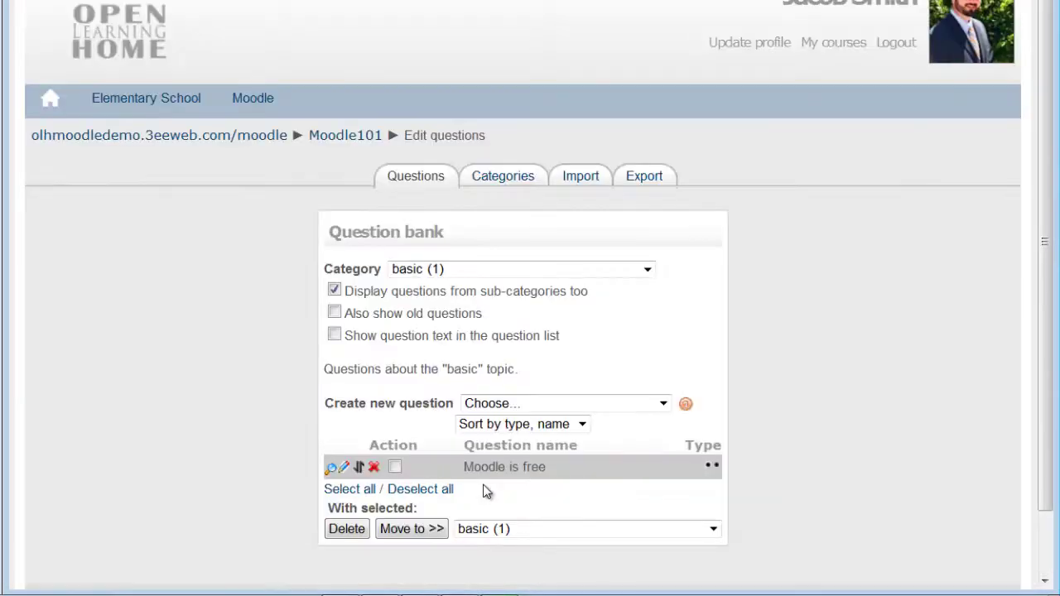
- In the "add resource" category, create a True/False question named "Youtube videos" with the text "Youtube videos can not be added to moodle."
{"action": "left_click", "coordinate": [593, 274]}
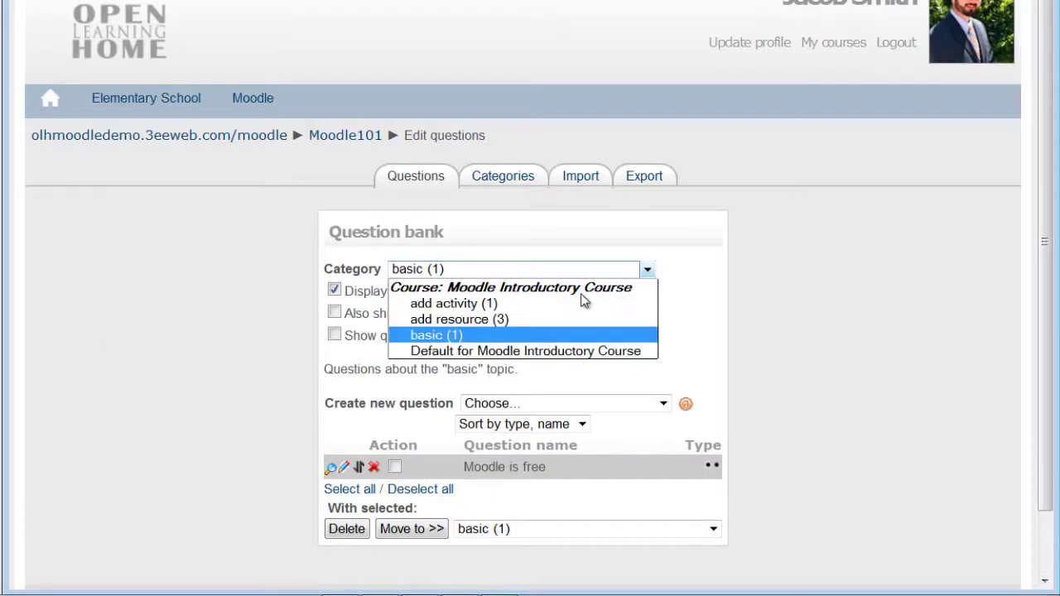
{"action": "left_click", "coordinate": [560, 320]}
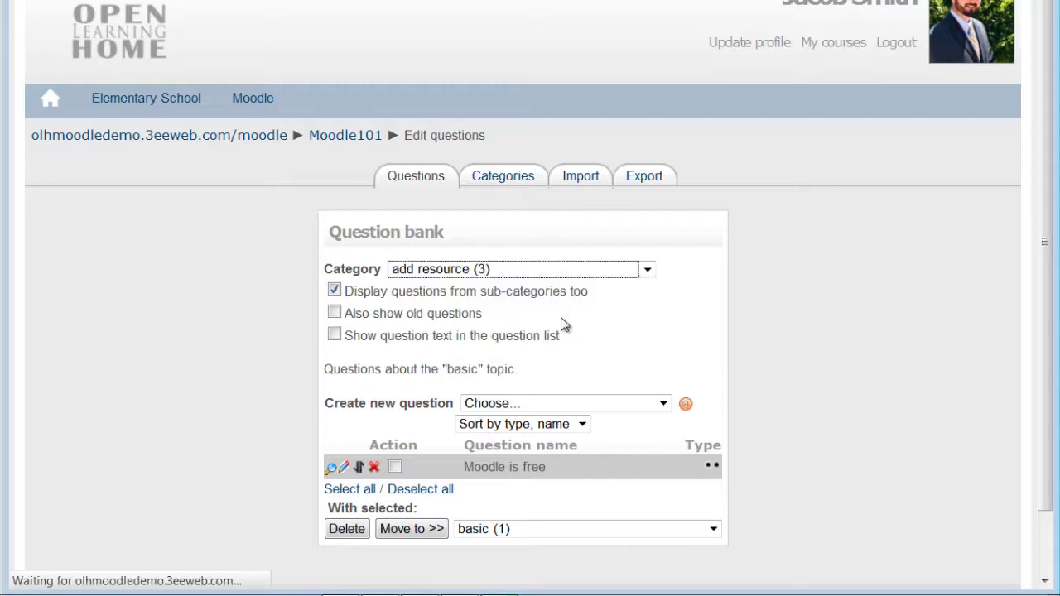
{"action": "left_click", "coordinate": [575, 404]}
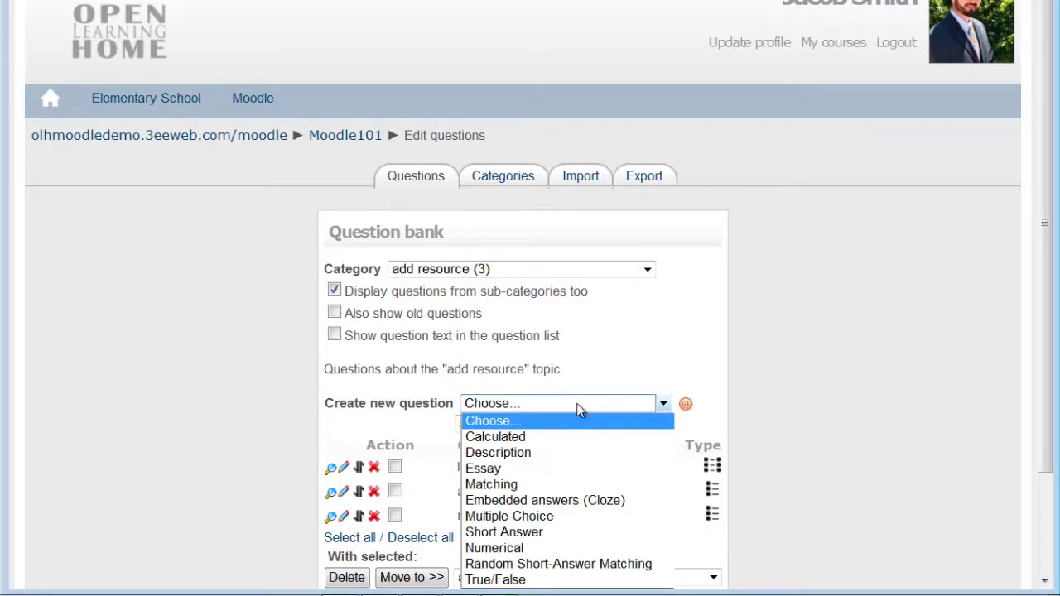
{"action": "left_click", "coordinate": [505, 579]}
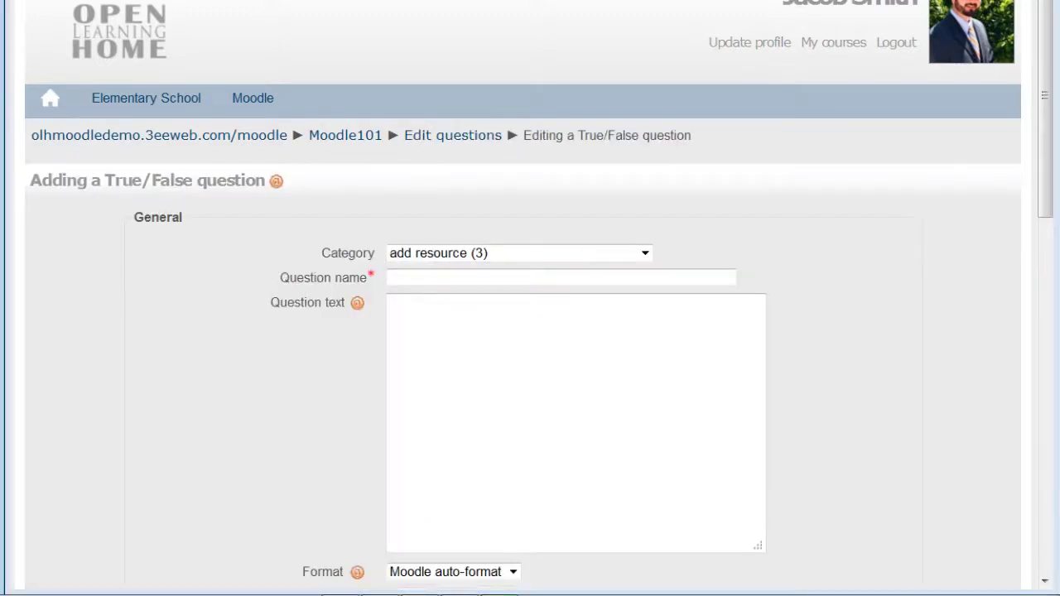
{"action": "left_click", "coordinate": [511, 279]}
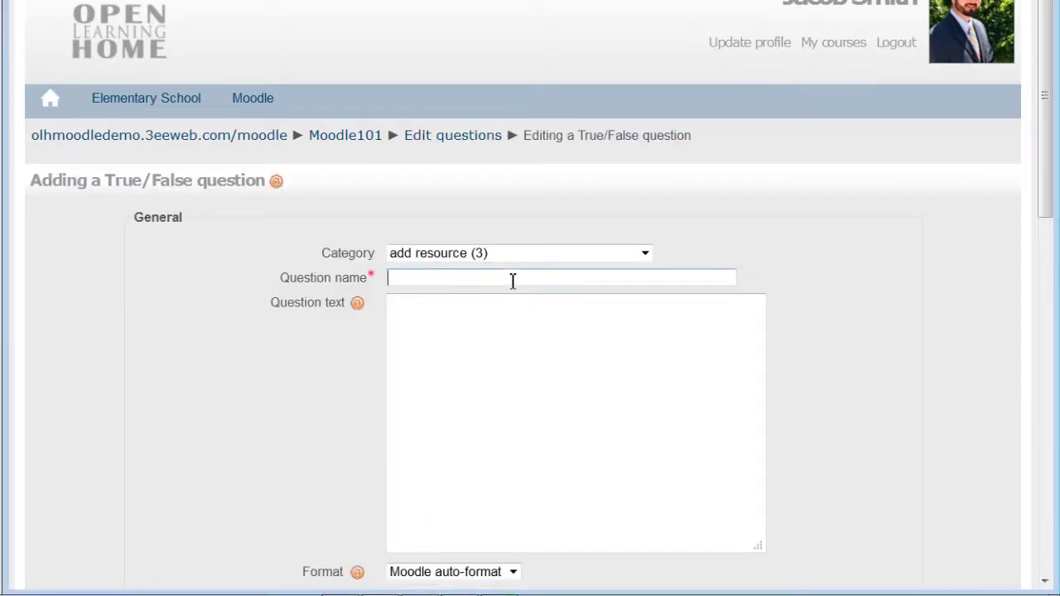
{"action": "type", "text": "Youtube videos"}
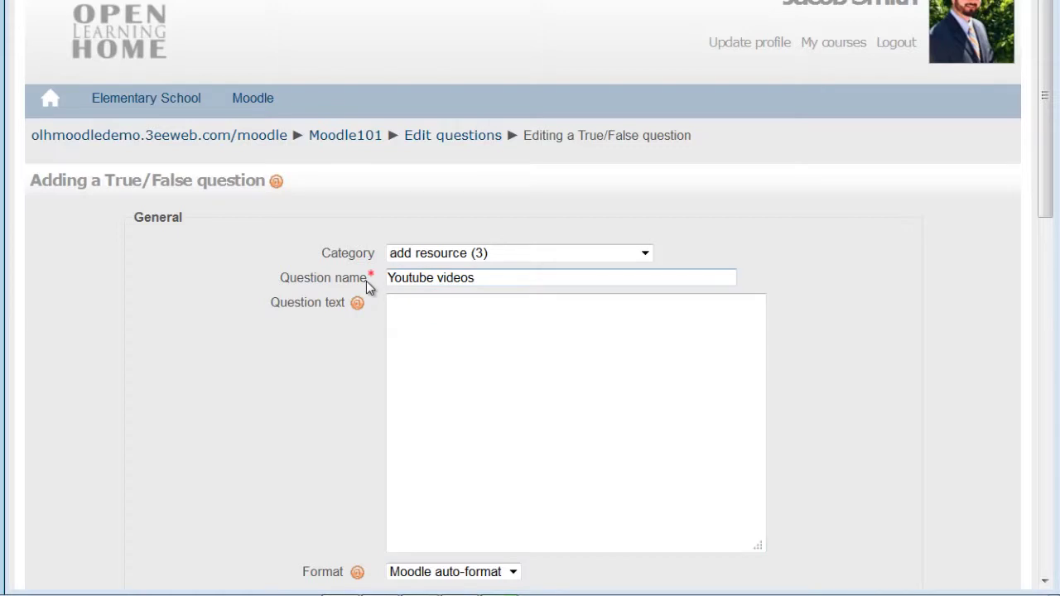
{"action": "left_click", "coordinate": [416, 312]}
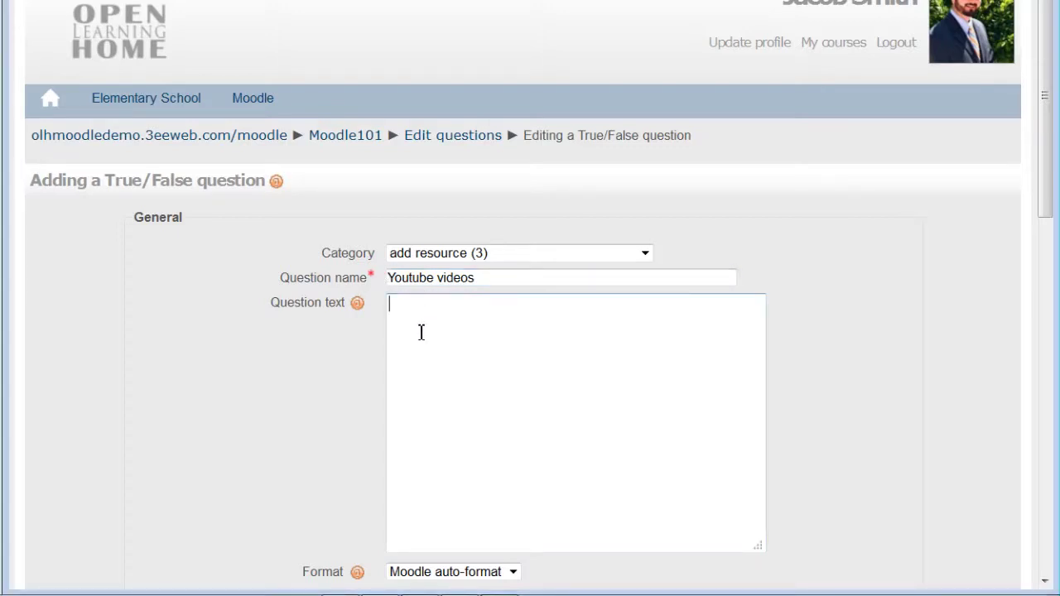
{"action": "type", "text": "Youtube videos can not be added to moodle."}
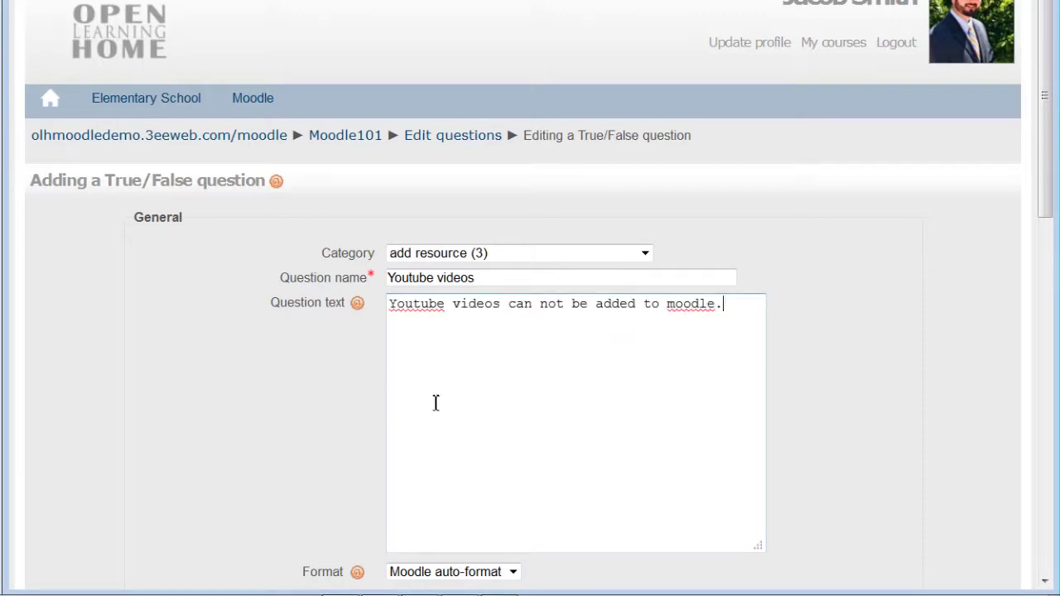
- Save the "Youtube videos" question with False as its correct answer
{"action": "scroll", "coordinate": [344, 412], "scroll_direction": "down", "scroll_amount": 8}
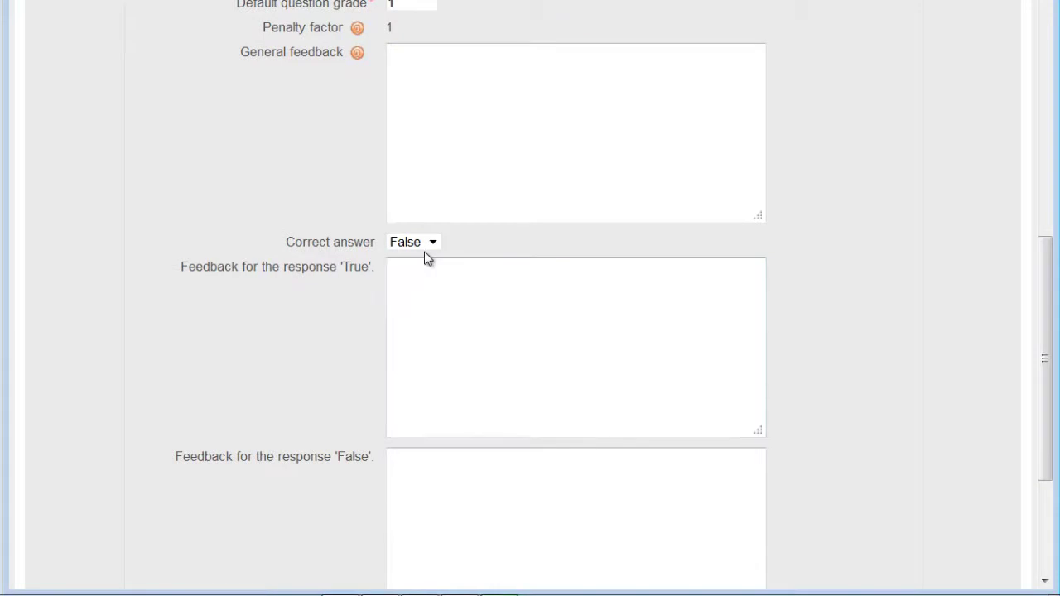
{"action": "scroll", "coordinate": [379, 401], "scroll_direction": "down", "scroll_amount": 5}
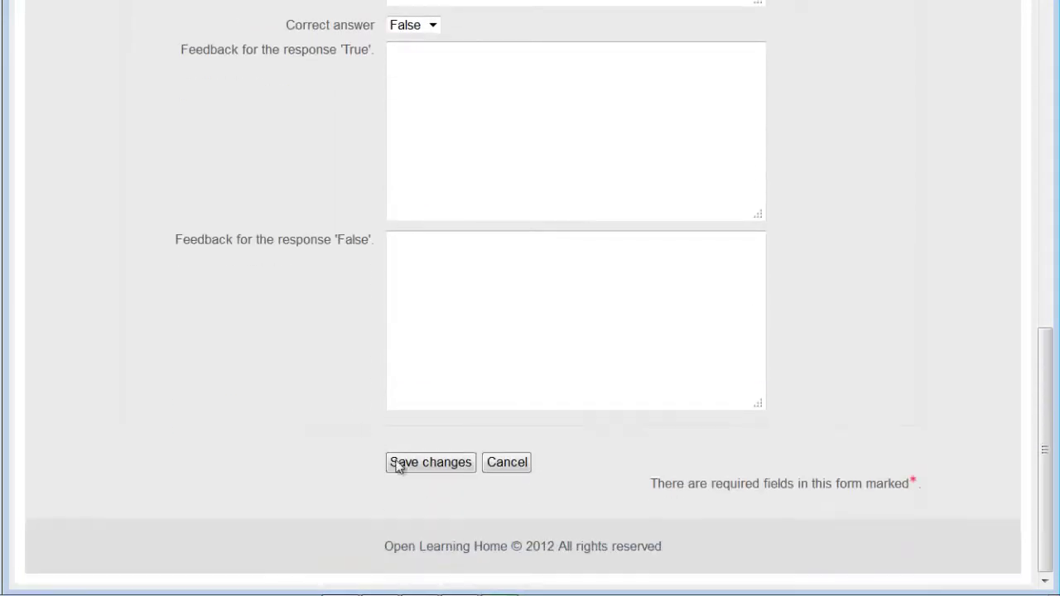
{"action": "left_click", "coordinate": [436, 471]}
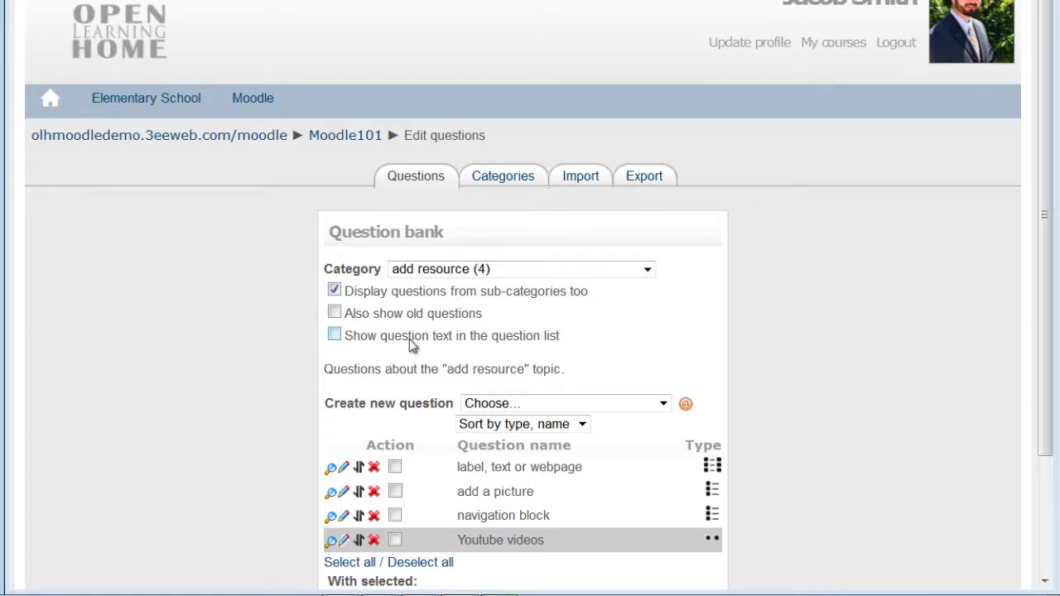
- Create a True/False question named "word worksheet" with the text "You will need microsoft word for a worksheet with .docx extension."
{"action": "left_click", "coordinate": [544, 405]}
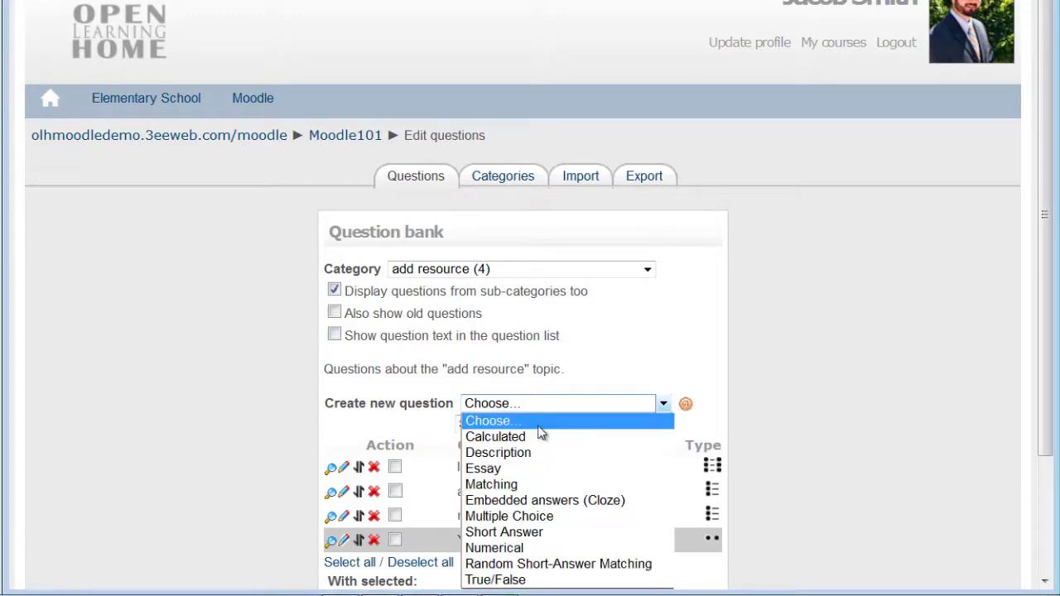
{"action": "left_click", "coordinate": [514, 579]}
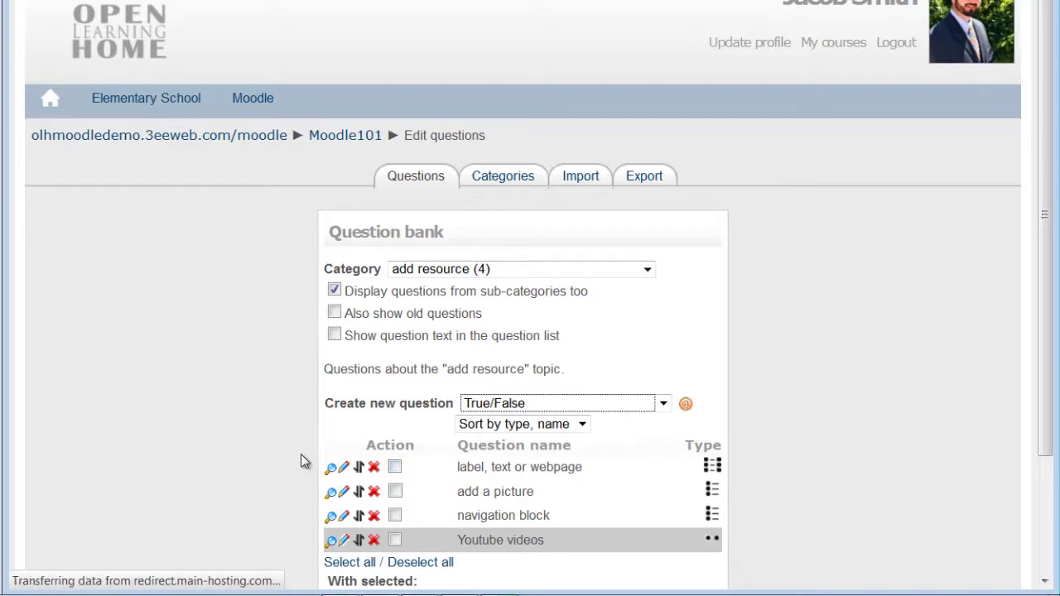
{"action": "type", "text": "word worksheet"}
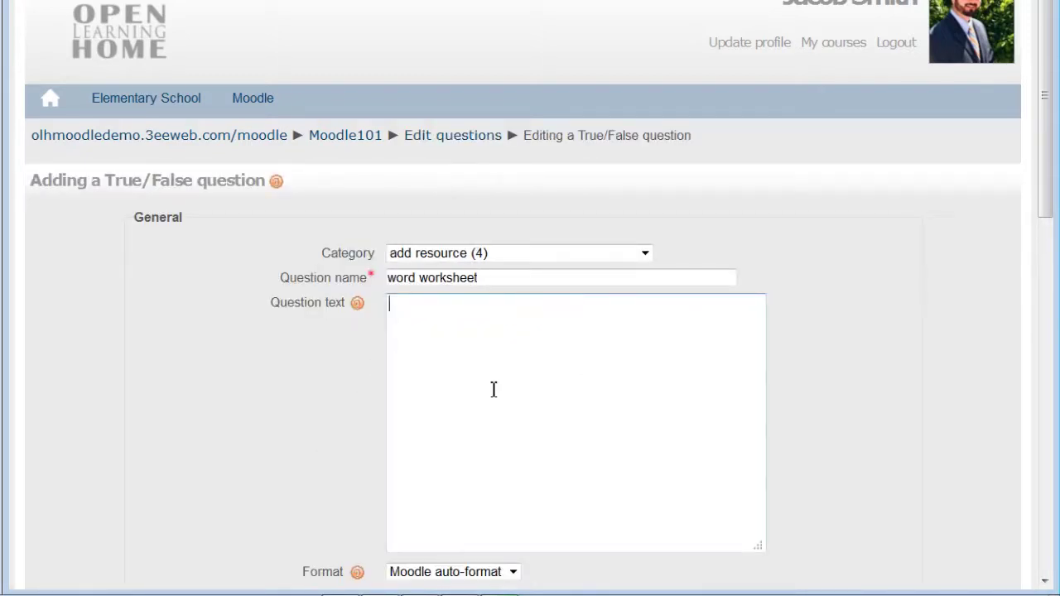
{"action": "type", "text": "You will need microsoft word for a worksheet with .docx extension."}
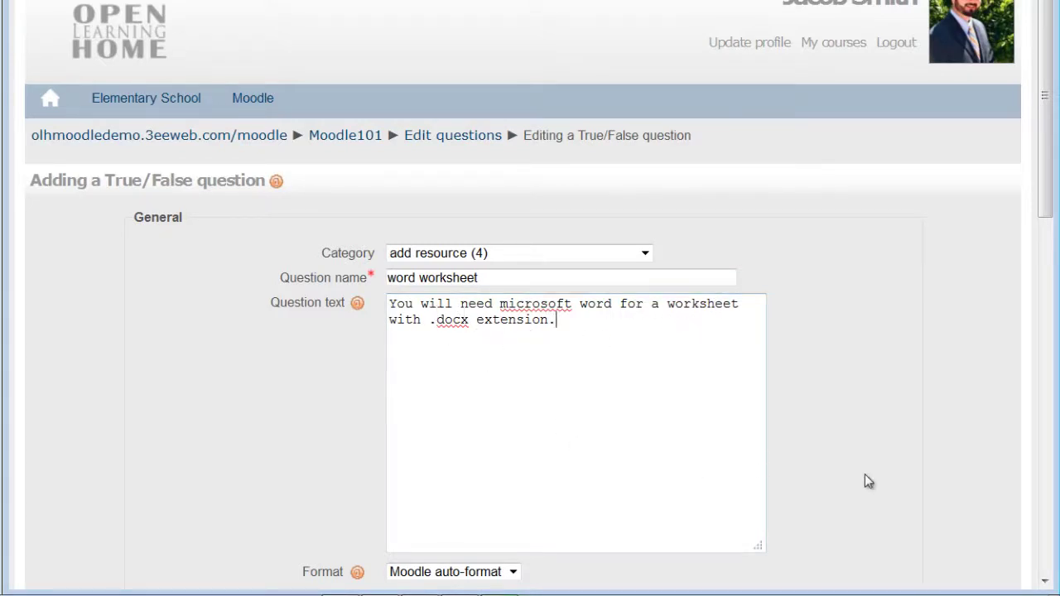
- Set the correct answer of the "word worksheet" question to True and save the question
{"action": "scroll", "coordinate": [864, 480], "scroll_direction": "down", "scroll_amount": 3}
{"action": "scroll", "coordinate": [865, 480], "scroll_direction": "down", "scroll_amount": 4}
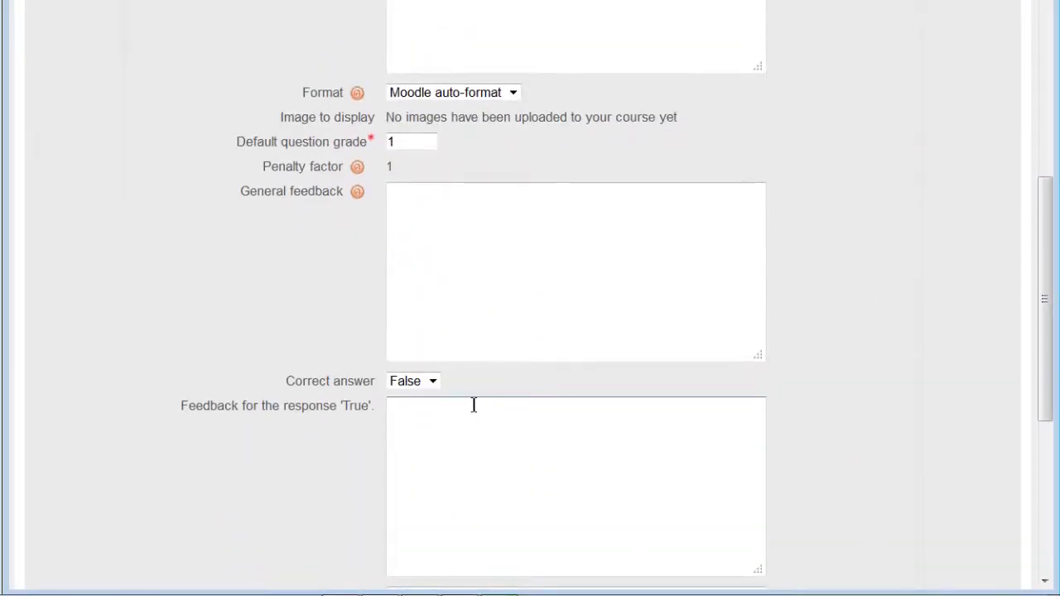
{"action": "left_click", "coordinate": [433, 386]}
{"action": "left_click", "coordinate": [414, 416]}
{"action": "scroll", "coordinate": [880, 434], "scroll_direction": "down", "scroll_amount": 1}
{"action": "scroll", "coordinate": [879, 433], "scroll_direction": "down", "scroll_amount": 5}
{"action": "left_click", "coordinate": [405, 469]}
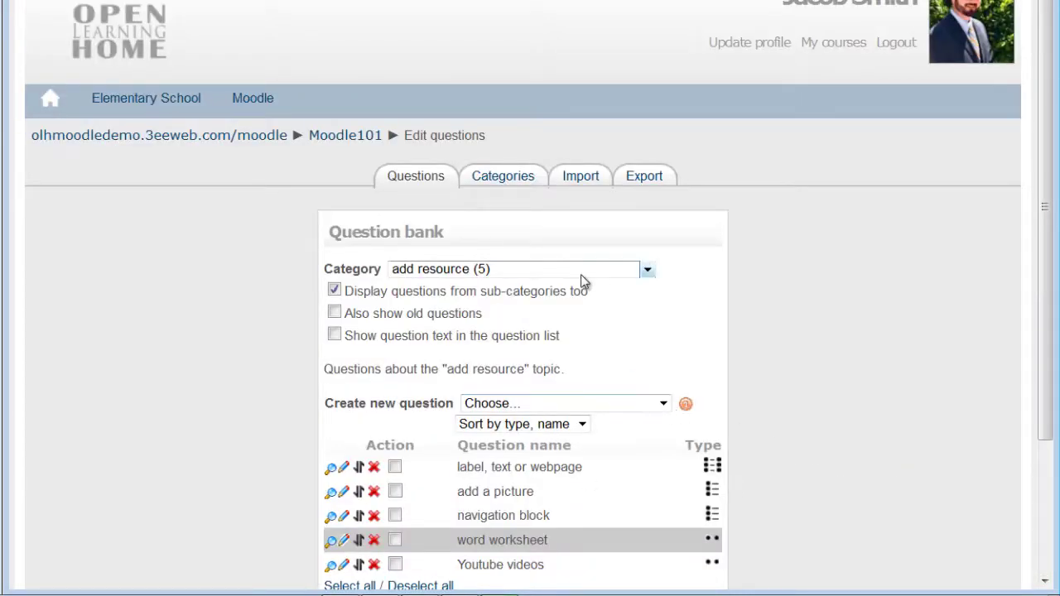
- Create a True/False question named "mindmap" with the text "You need to download software to view an embedded mindmap."
{"action": "left_click", "coordinate": [662, 404]}
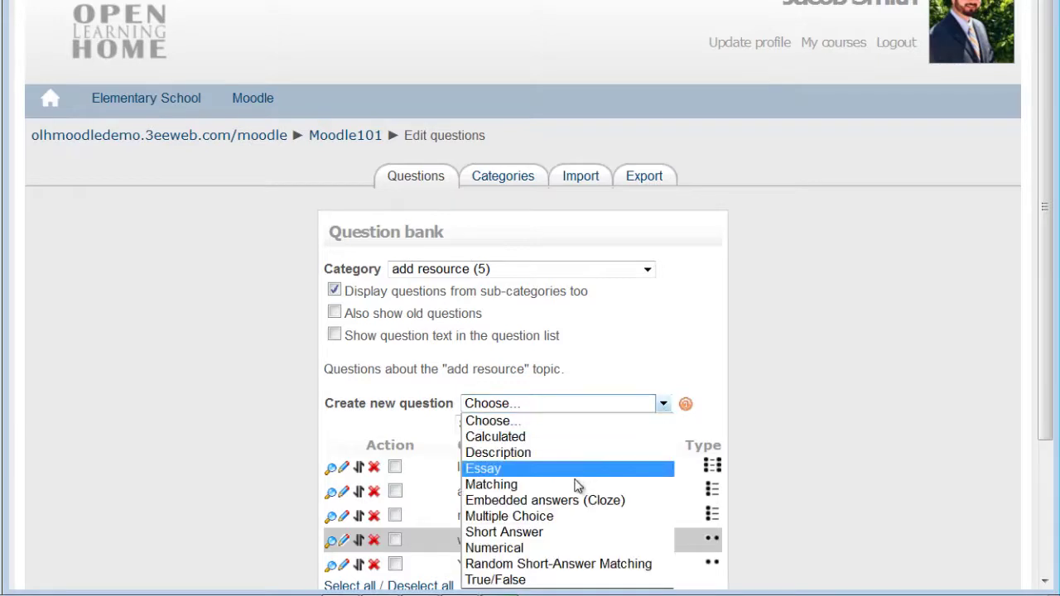
{"action": "left_click", "coordinate": [550, 580]}
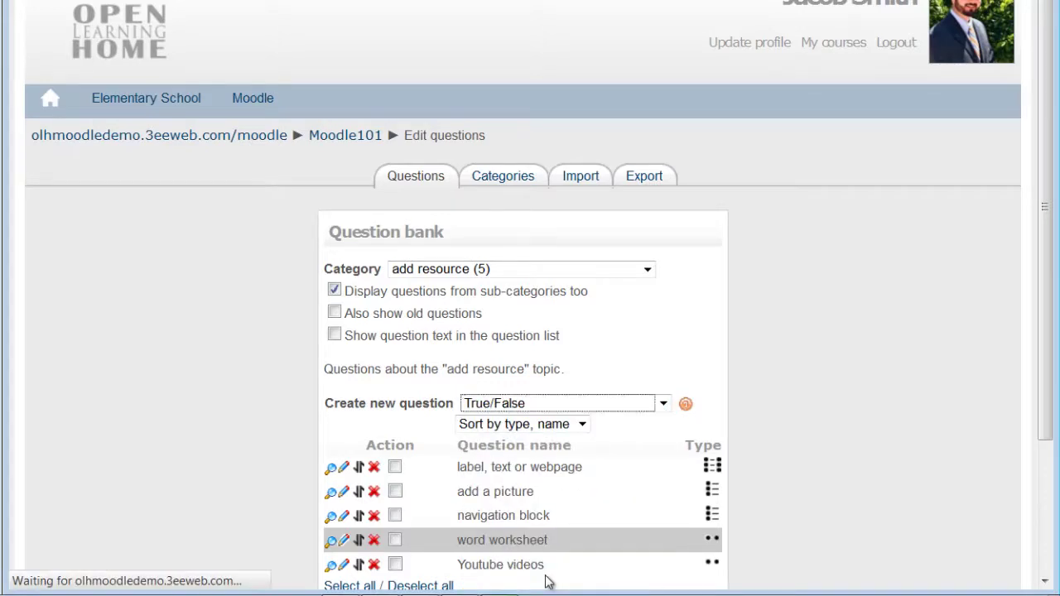
{"action": "left_click", "coordinate": [508, 444]}
{"action": "type", "text": "You need to download software to view an embedded mindmap."}
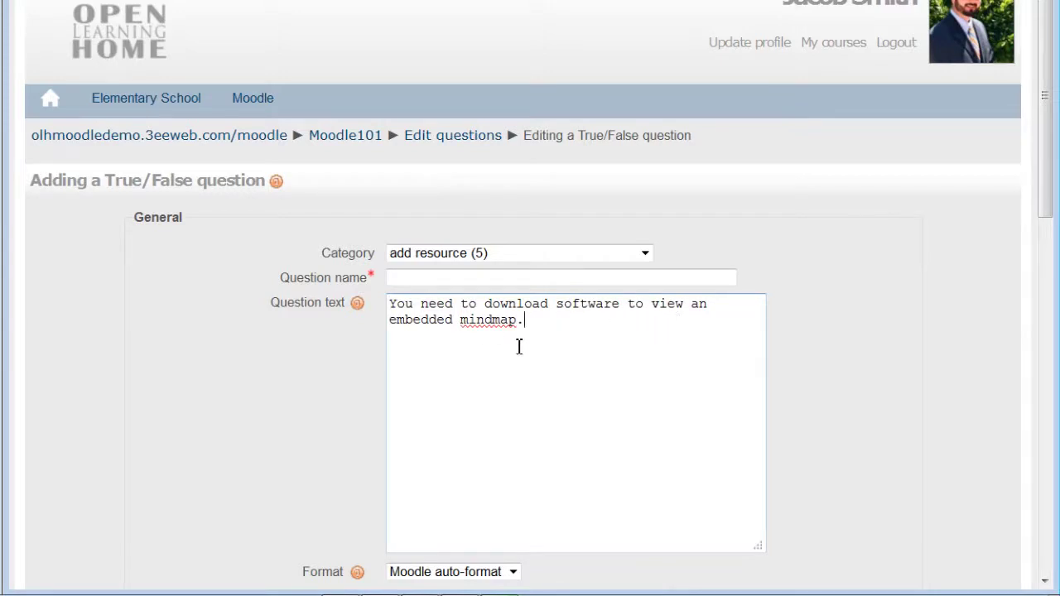
{"action": "left_click", "coordinate": [512, 281]}
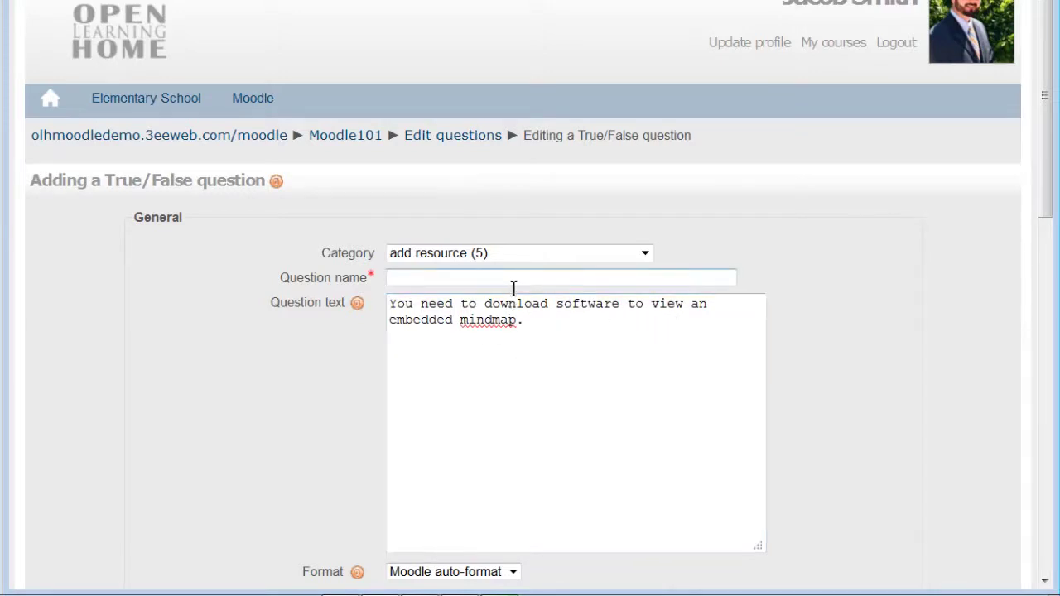
{"action": "type", "text": "mindma"}
{"action": "scroll", "coordinate": [356, 389], "scroll_direction": "down", "scroll_amount": 4}
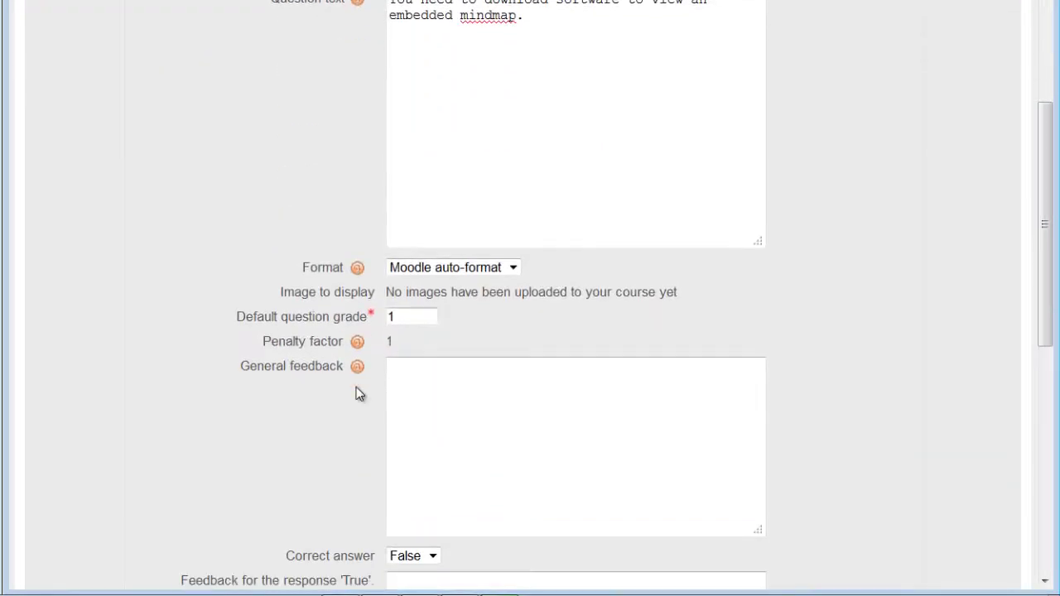
- Save the "mindmap" question with False as its correct answer
{"action": "scroll", "coordinate": [356, 389], "scroll_direction": "down", "scroll_amount": 3}
{"action": "scroll", "coordinate": [295, 471], "scroll_direction": "down", "scroll_amount": 4}
{"action": "left_click", "coordinate": [405, 471]}
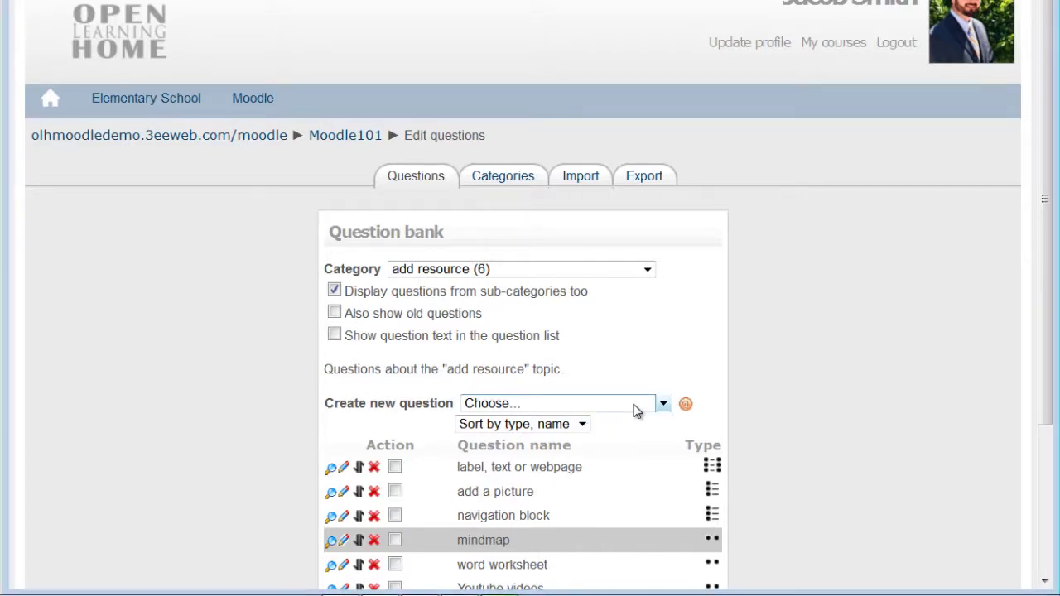
- In the basic category, create a True/False question named "guests in moodle" with the text "Guests are not allowed in any moodle course."
{"action": "left_click", "coordinate": [625, 271]}
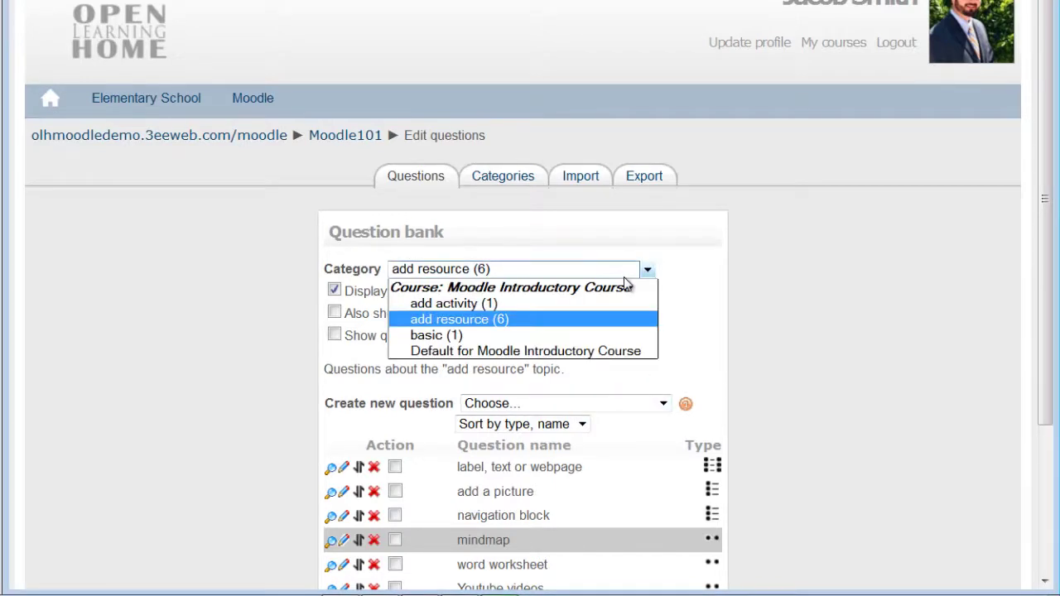
{"action": "left_click", "coordinate": [514, 340]}
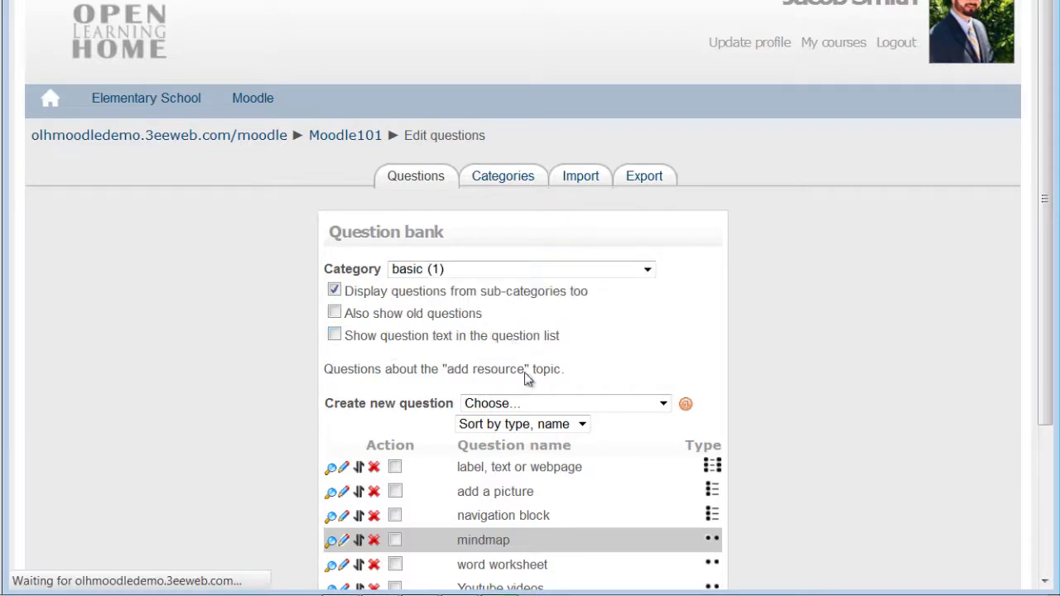
{"action": "left_click", "coordinate": [582, 405]}
{"action": "left_click", "coordinate": [544, 576]}
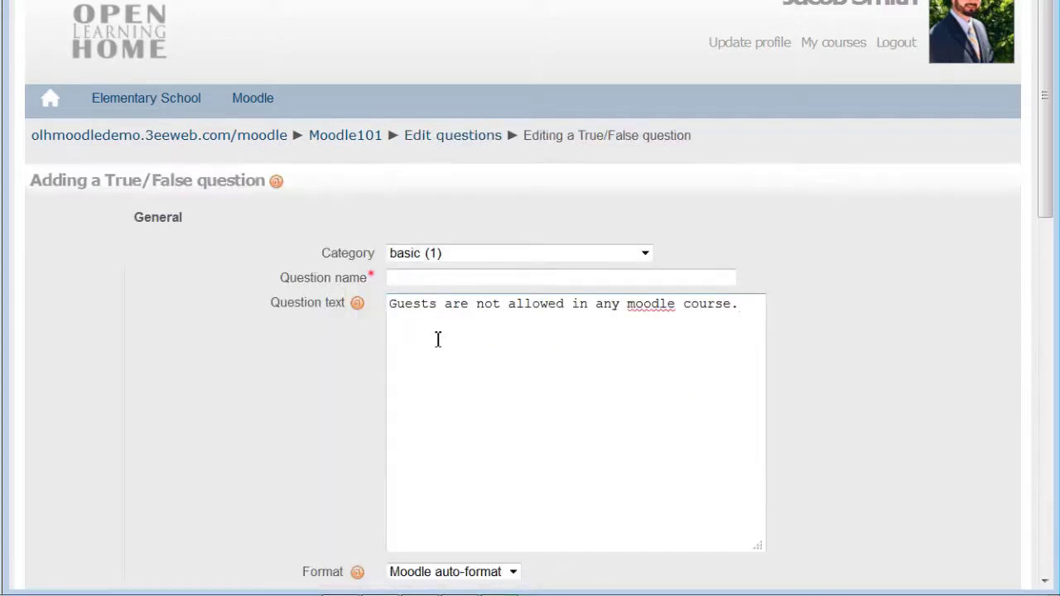
{"action": "left_click", "coordinate": [587, 285]}
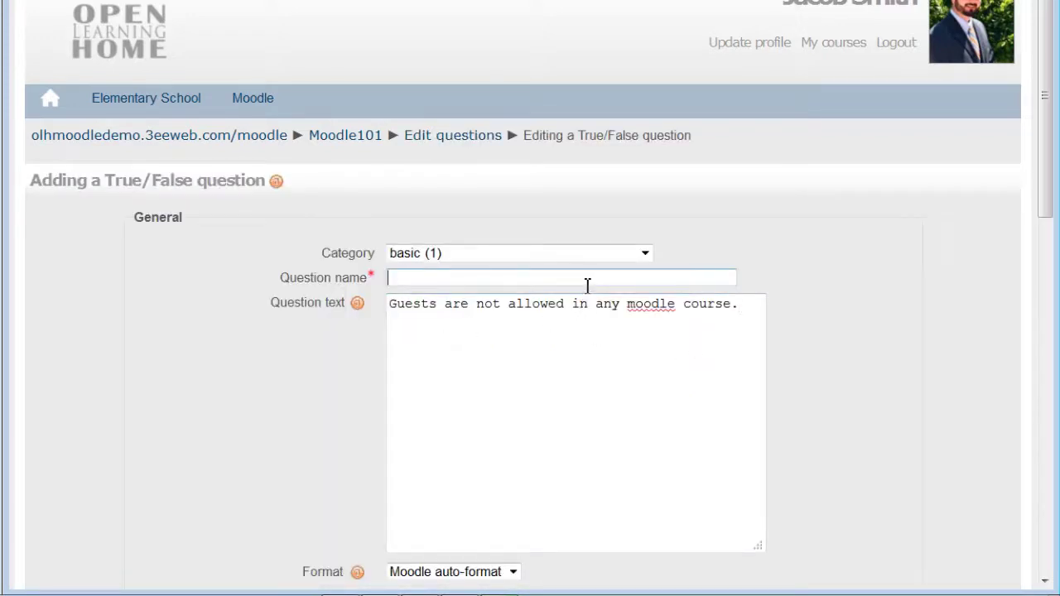
{"action": "type", "text": "guesa"}
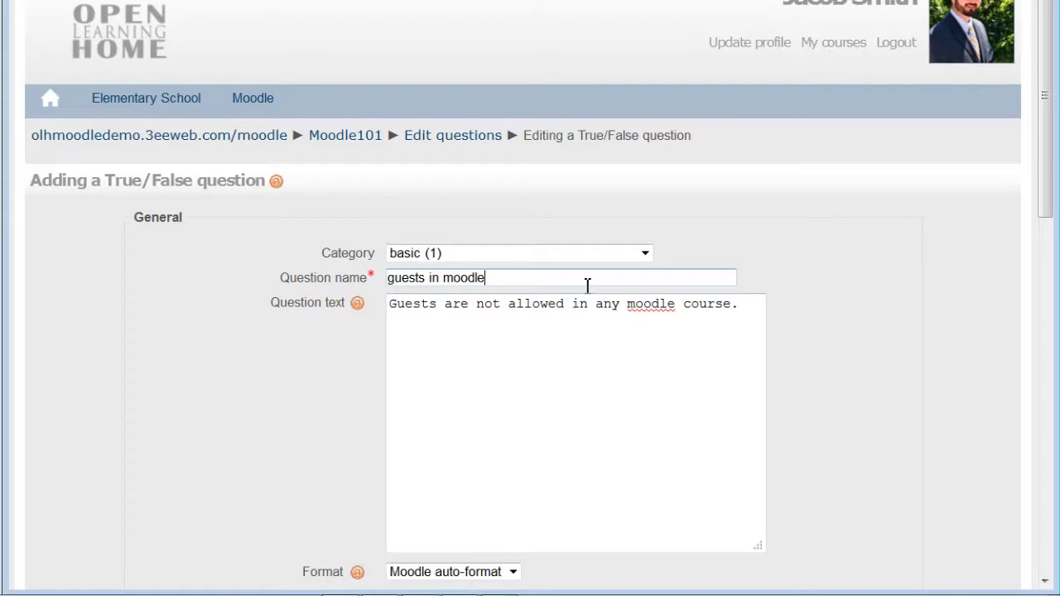
- Save the "guests in moodle" question with False as its correct answer
{"action": "scroll", "coordinate": [329, 429], "scroll_direction": "down", "scroll_amount": 3}
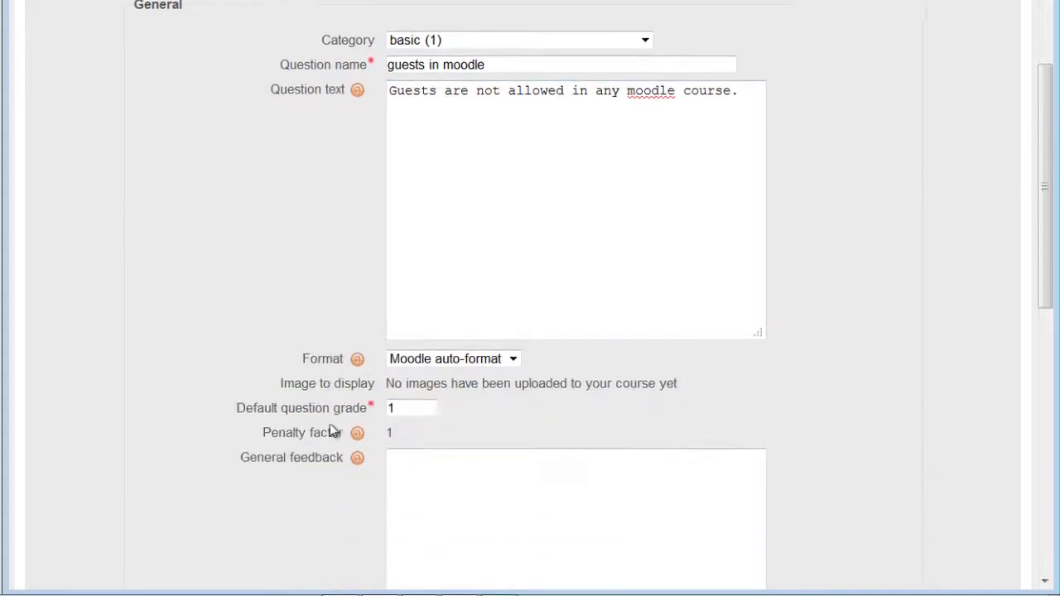
{"action": "scroll", "coordinate": [330, 427], "scroll_direction": "down", "scroll_amount": 2}
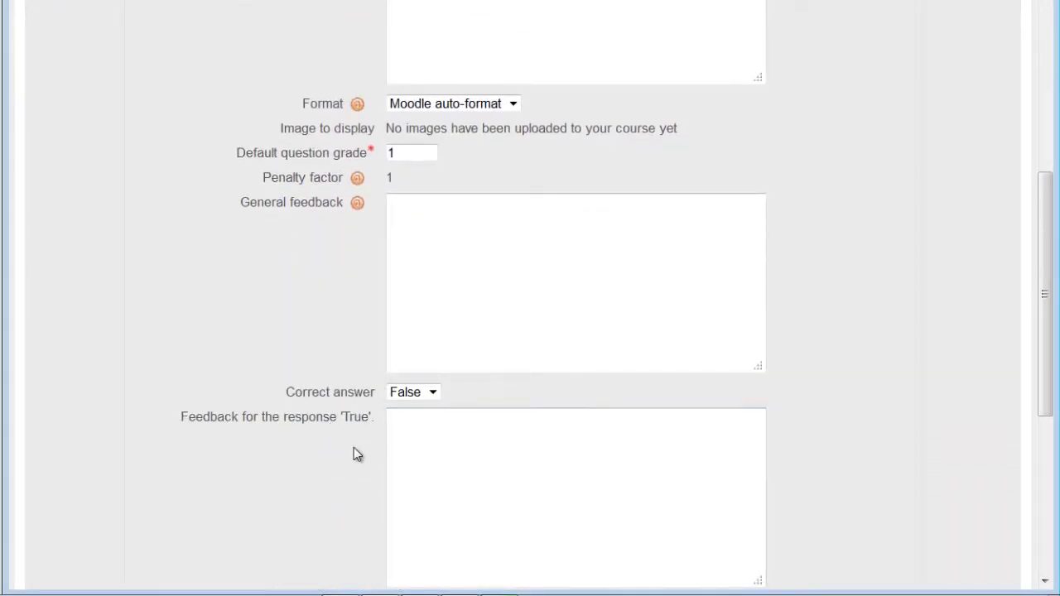
{"action": "left_click", "coordinate": [412, 266]}
{"action": "left_click", "coordinate": [374, 106]}
{"action": "scroll", "coordinate": [317, 407], "scroll_direction": "down", "scroll_amount": 1}
{"action": "scroll", "coordinate": [317, 406], "scroll_direction": "down", "scroll_amount": 3}
{"action": "left_click", "coordinate": [403, 466]}
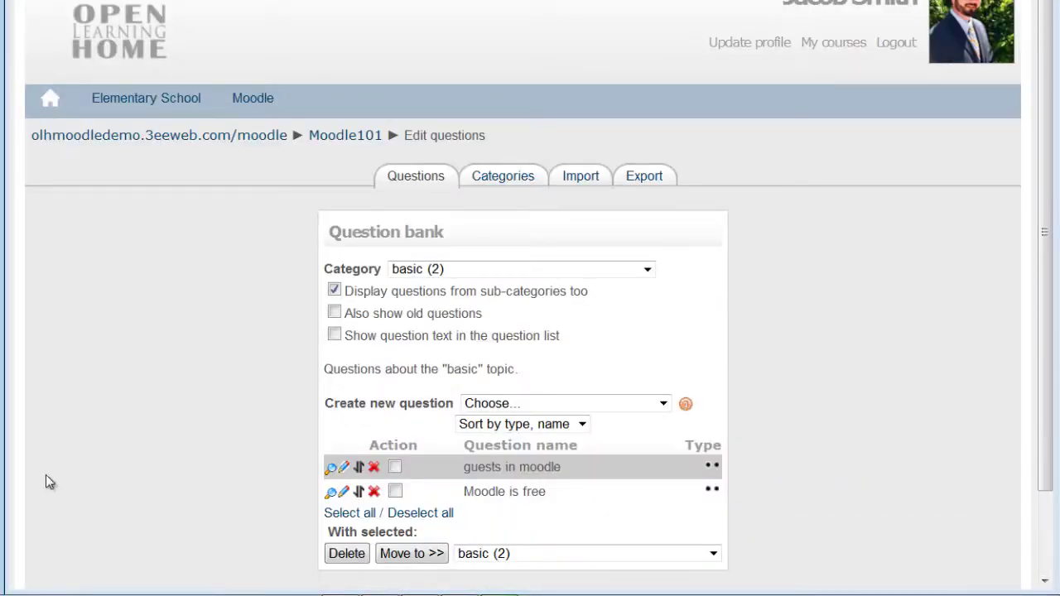
- In the add activity category, create a True/False question named "wiki" with the text "A wiki can be edited by any registered user."
{"action": "left_click", "coordinate": [645, 270]}
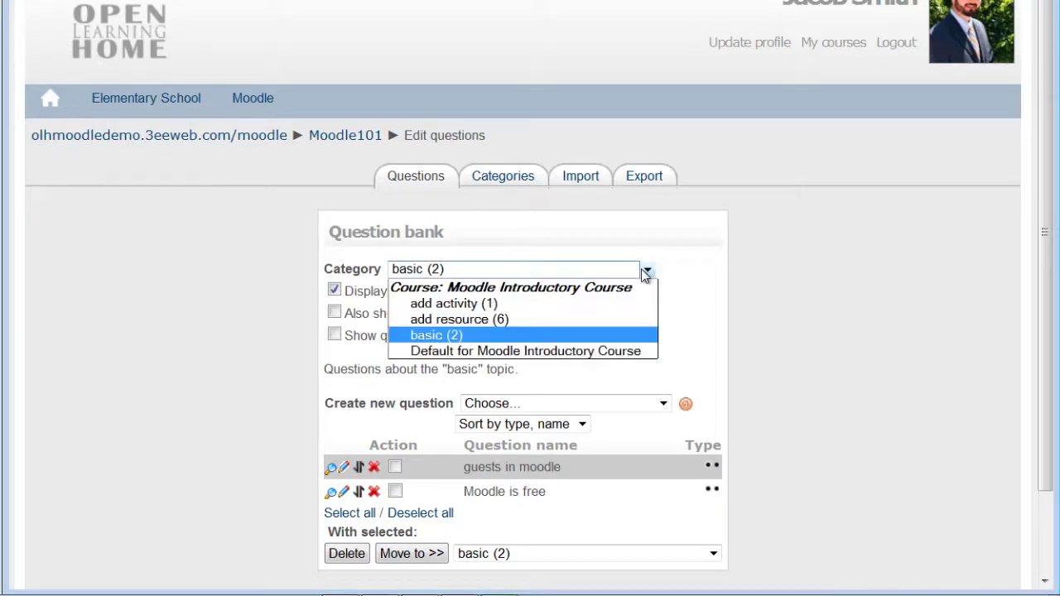
{"action": "left_click", "coordinate": [534, 305]}
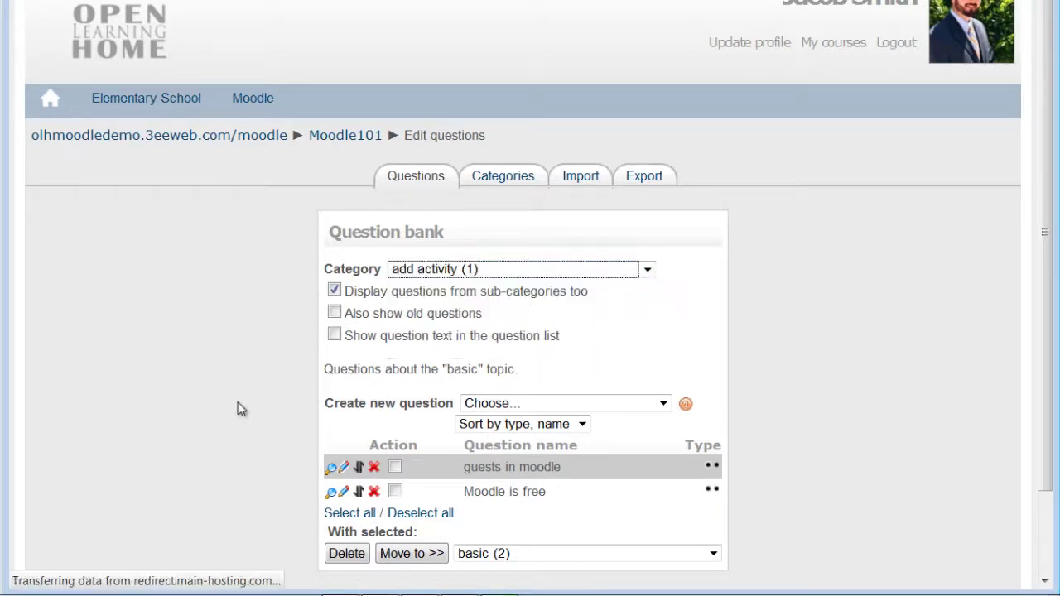
{"action": "left_click", "coordinate": [664, 404]}
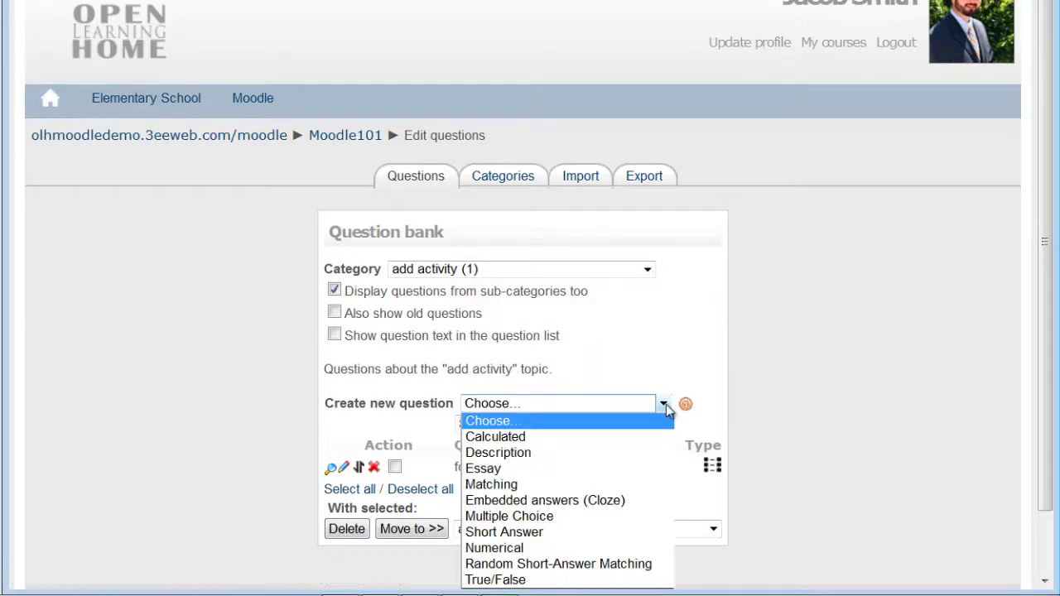
{"action": "left_click", "coordinate": [504, 581]}
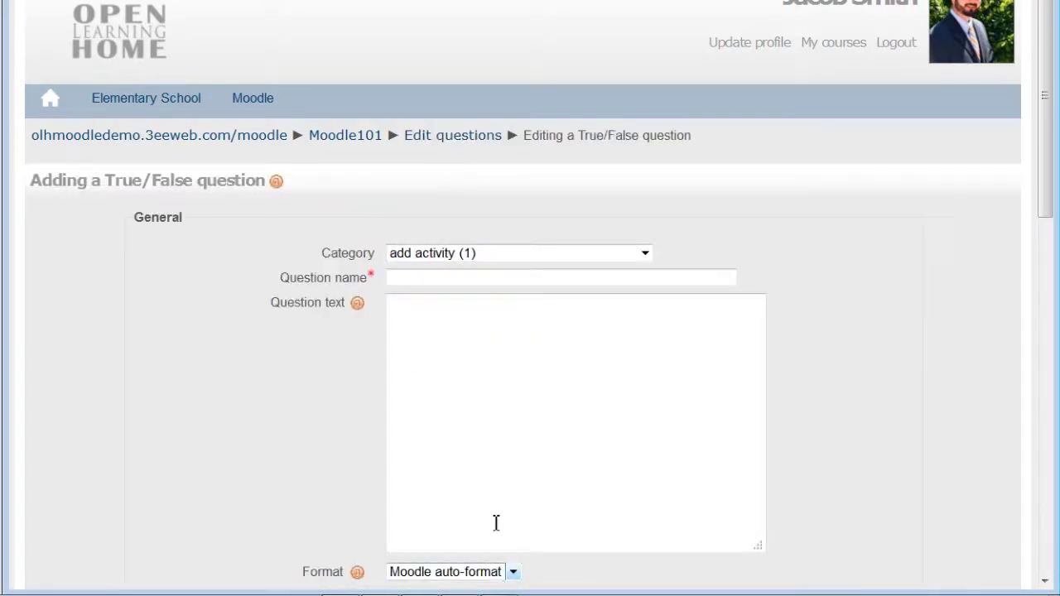
{"action": "left_click", "coordinate": [437, 337]}
{"action": "type", "text": "A wiki can be edited by any registered user."}
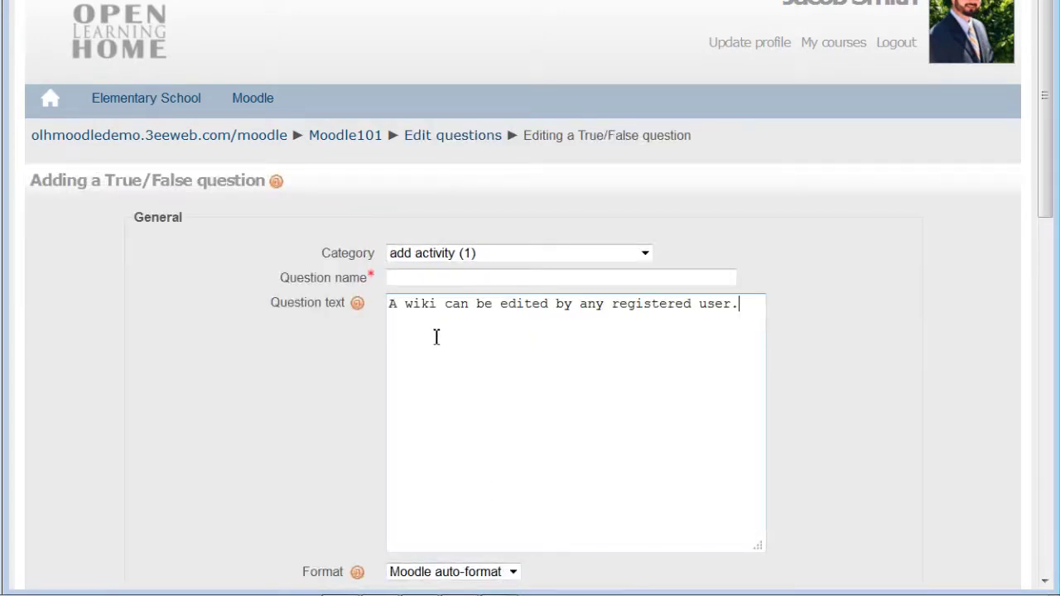
{"action": "left_click_drag", "start_coordinate": [438, 307], "coordinate": [411, 312]}
{"action": "key", "text": "ctrl+c"}
{"action": "left_click", "coordinate": [436, 280]}
{"action": "key", "text": "ctrl+v"}
- Set the correct answer of the "wiki" question to True and save the question
{"action": "scroll", "coordinate": [339, 470], "scroll_direction": "down", "scroll_amount": 3}
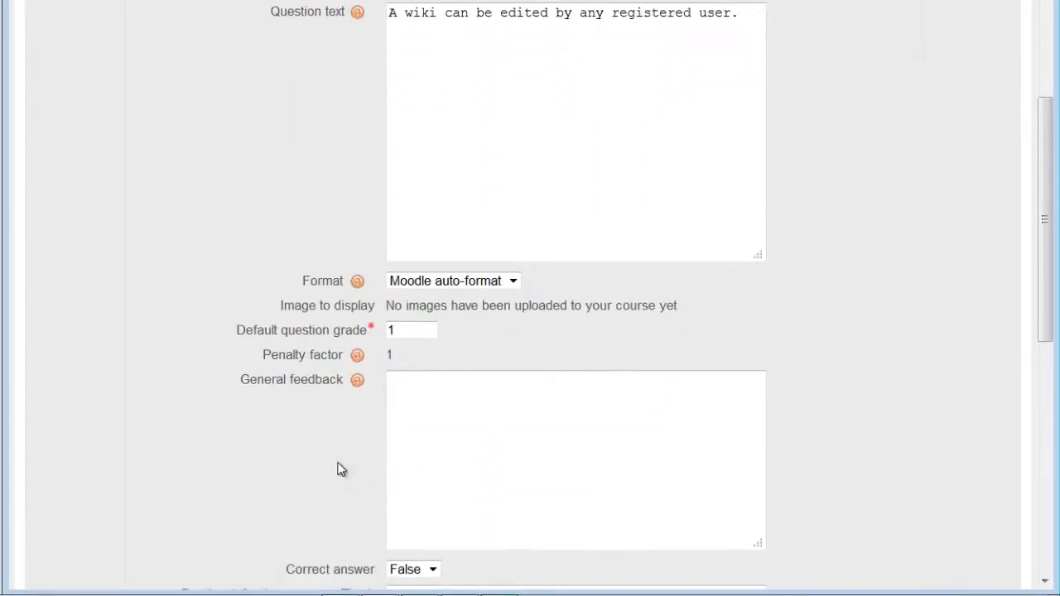
{"action": "scroll", "coordinate": [379, 436], "scroll_direction": "down", "scroll_amount": 3}
{"action": "left_click", "coordinate": [414, 355]}
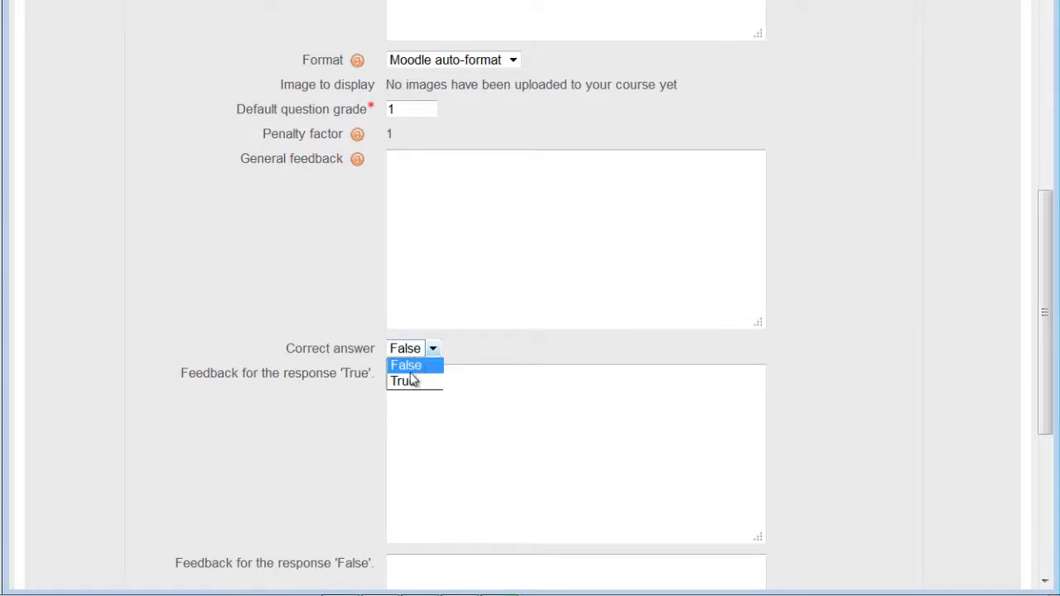
{"action": "left_click", "coordinate": [408, 381]}
{"action": "scroll", "coordinate": [344, 447], "scroll_direction": "down", "scroll_amount": 3}
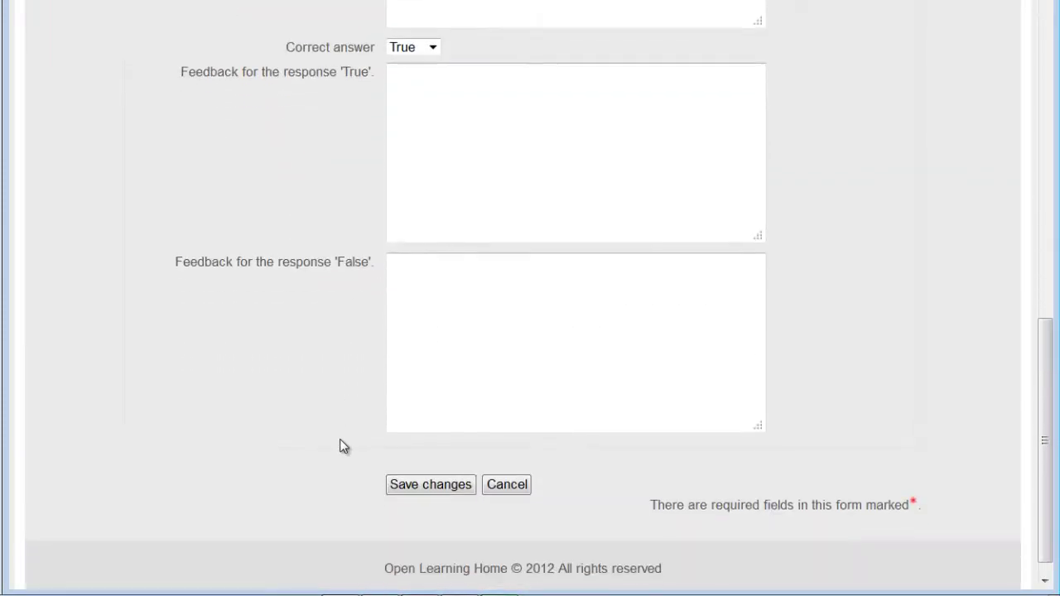
{"action": "left_click", "coordinate": [425, 472]}
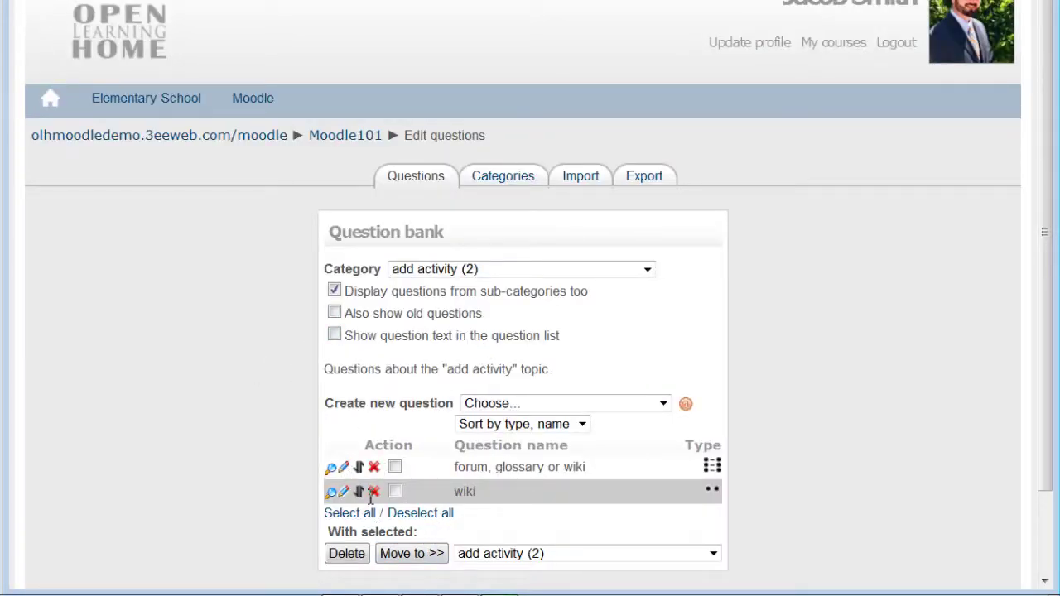
{"action": "left_click", "coordinate": [558, 274]}
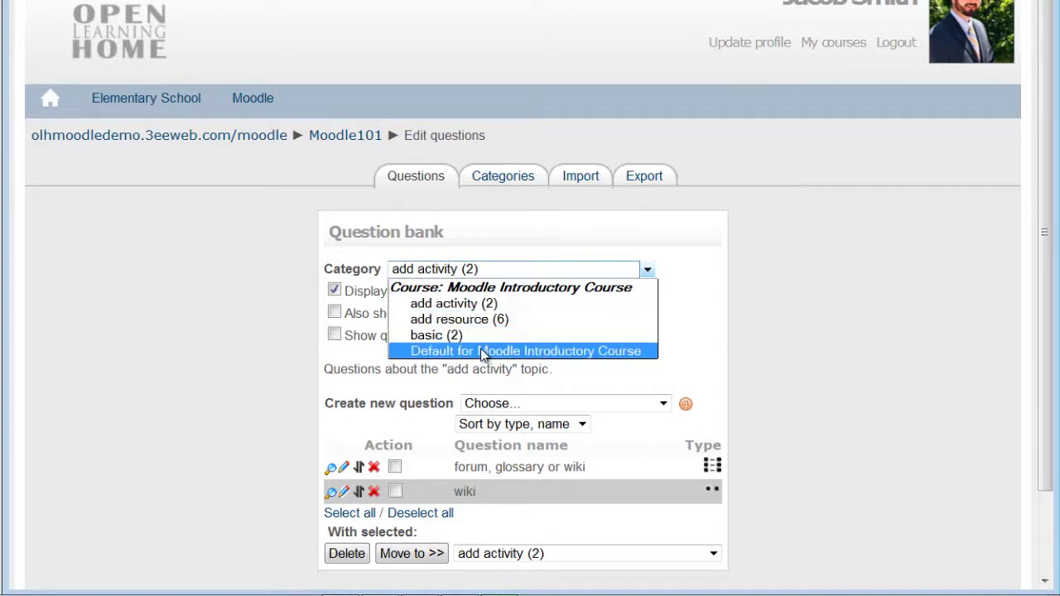
{"action": "left_click", "coordinate": [818, 356]}
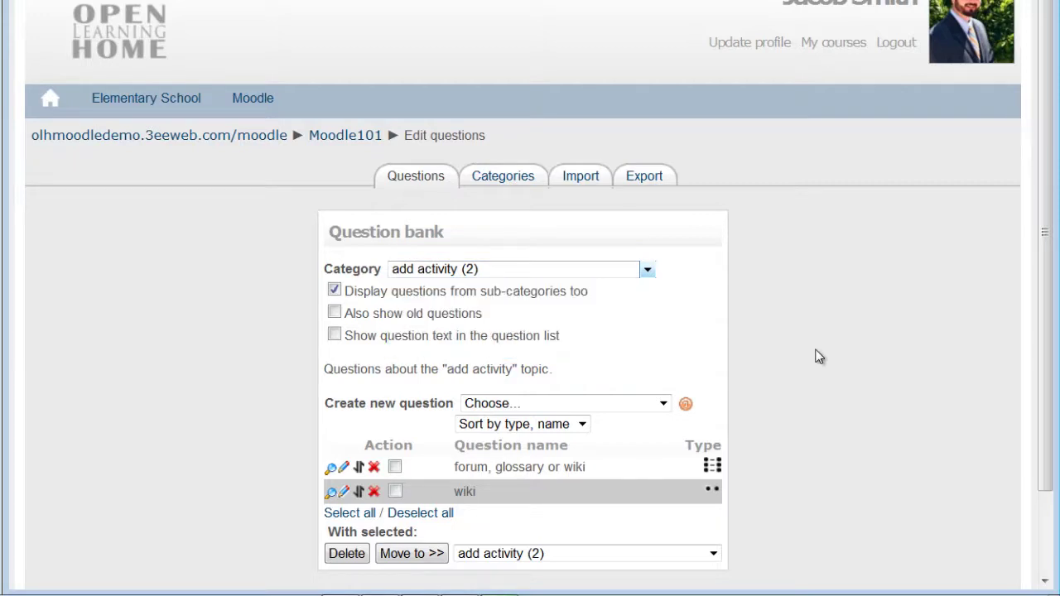